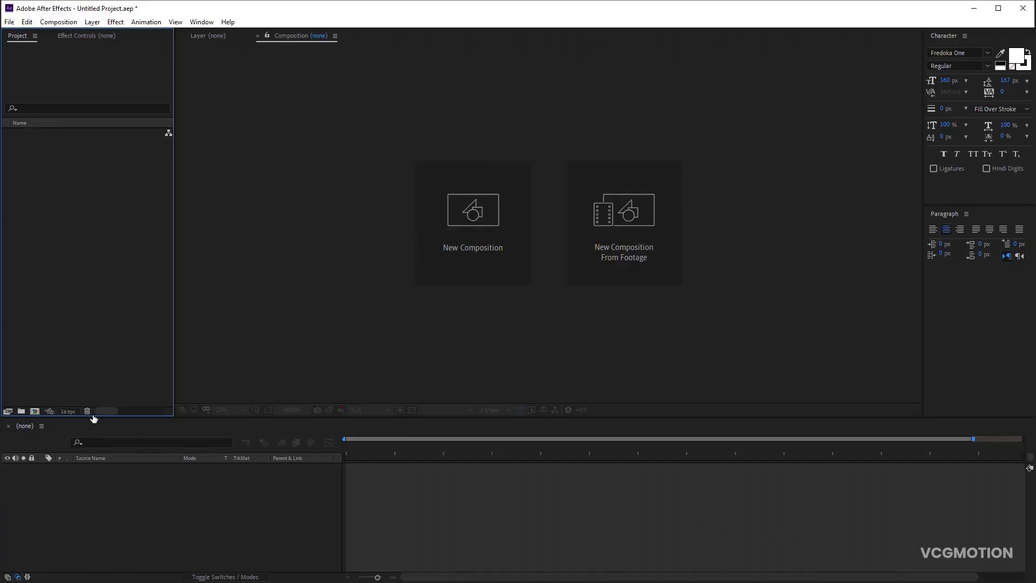
# - Keep the project colour depth at 16 bits per channel in Project Settings
pyautogui.click(68, 411)
pyautogui.click(583, 193)
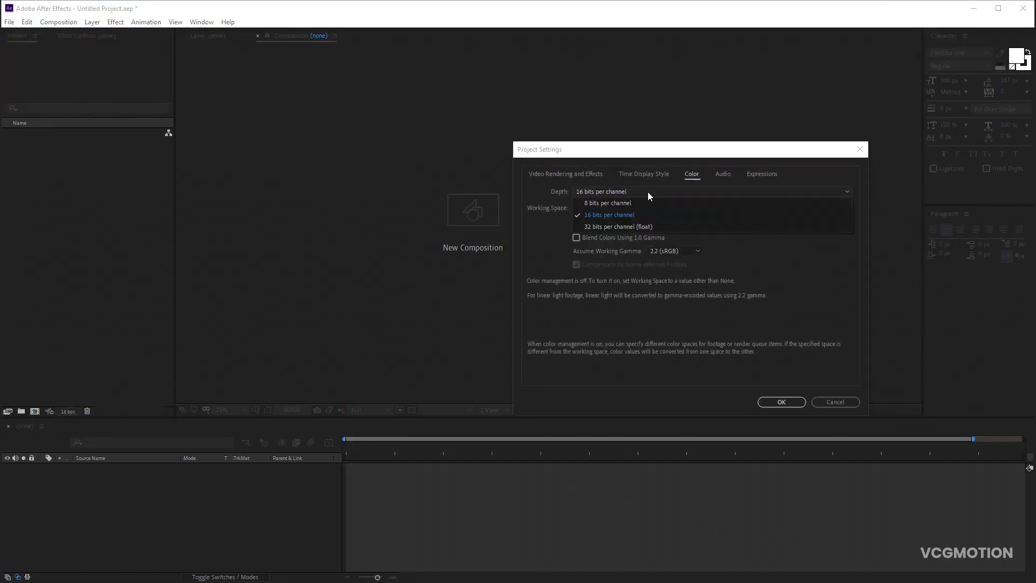
pyautogui.click(640, 191)
pyautogui.click(607, 194)
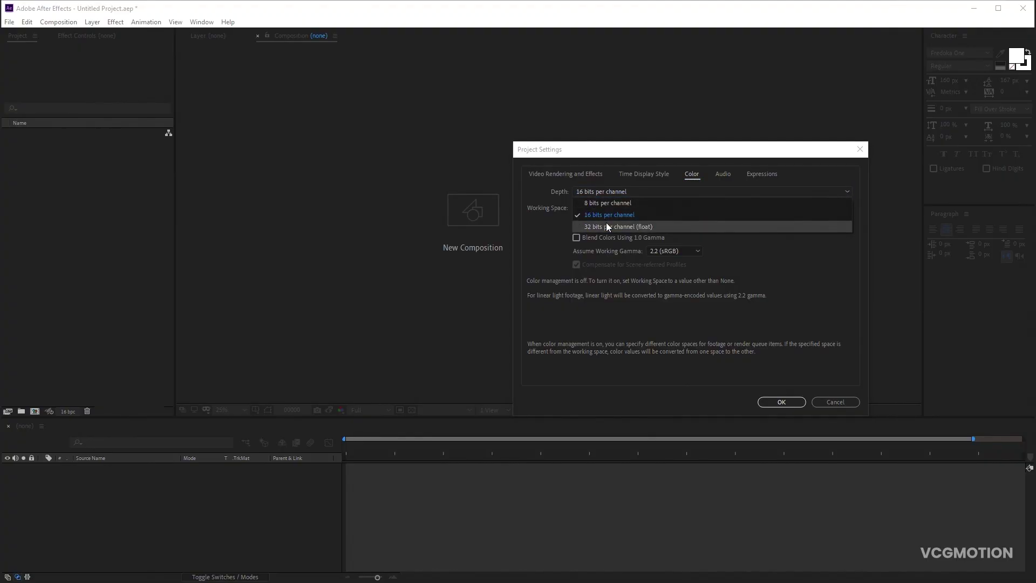
pyautogui.click(597, 216)
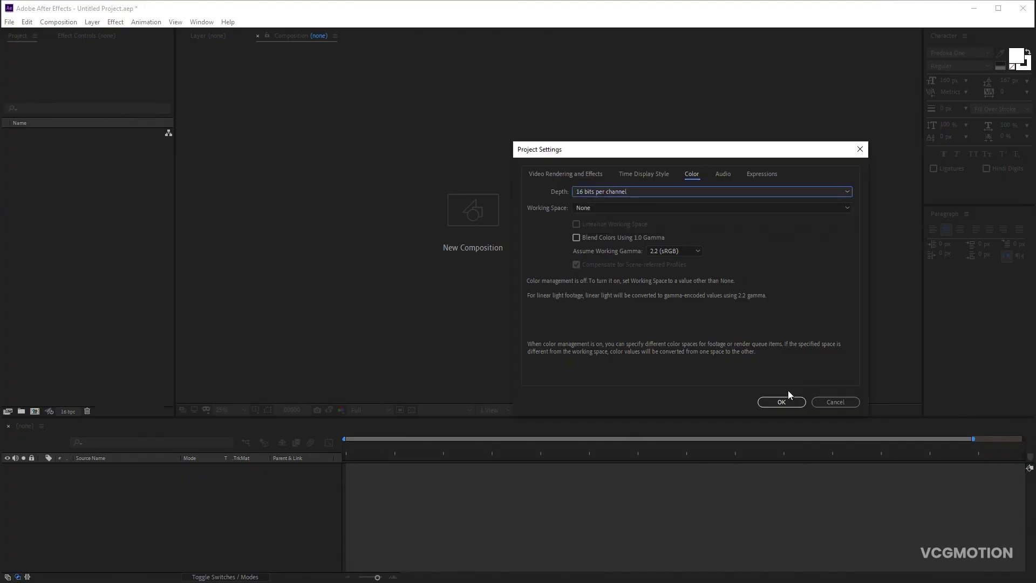
pyautogui.click(781, 402)
# - Create the 1920x1080 Text Base comp holding GRADIENT text centred in frame
pyautogui.click(495, 267)
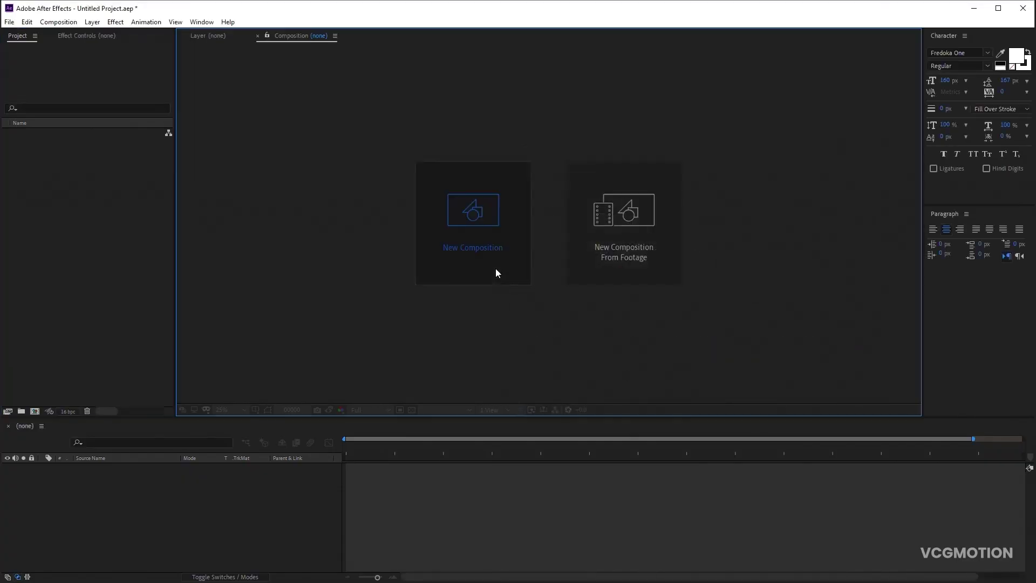
pyautogui.write('Text Base')
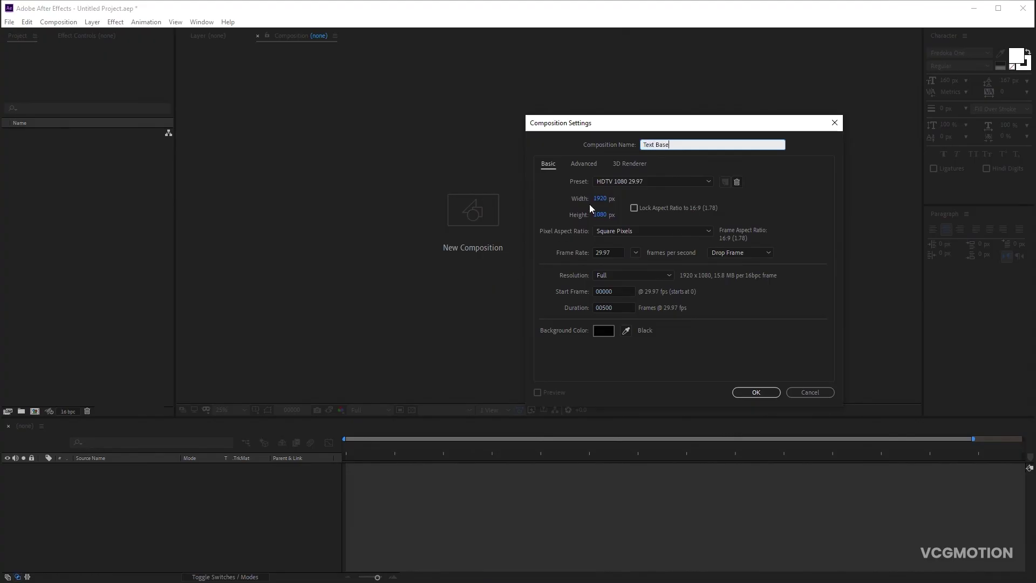
pyautogui.click(756, 395)
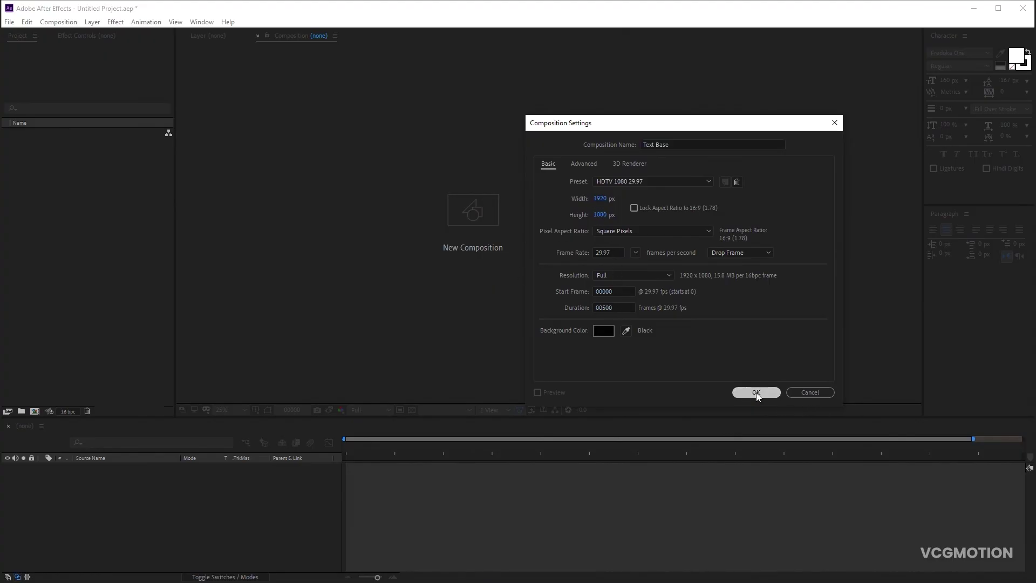
pyautogui.hotkey('ctrl', 'alt', 'shift', 't')
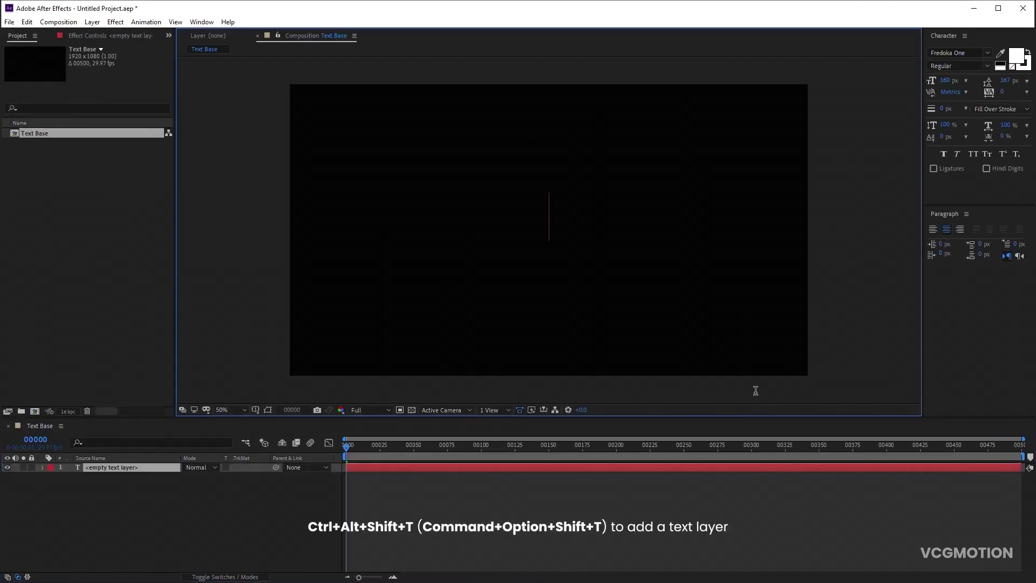
pyautogui.write('GRADIENT')
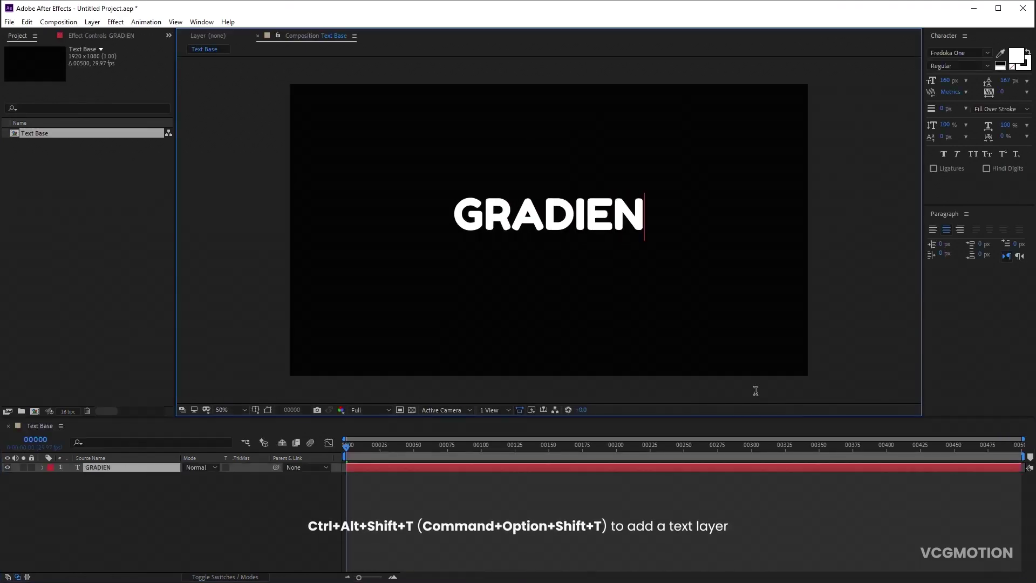
pyautogui.click(828, 468)
pyautogui.hotkey('ctrl', 'alt', 'Home')
pyautogui.hotkey('ctrl', 'Home')
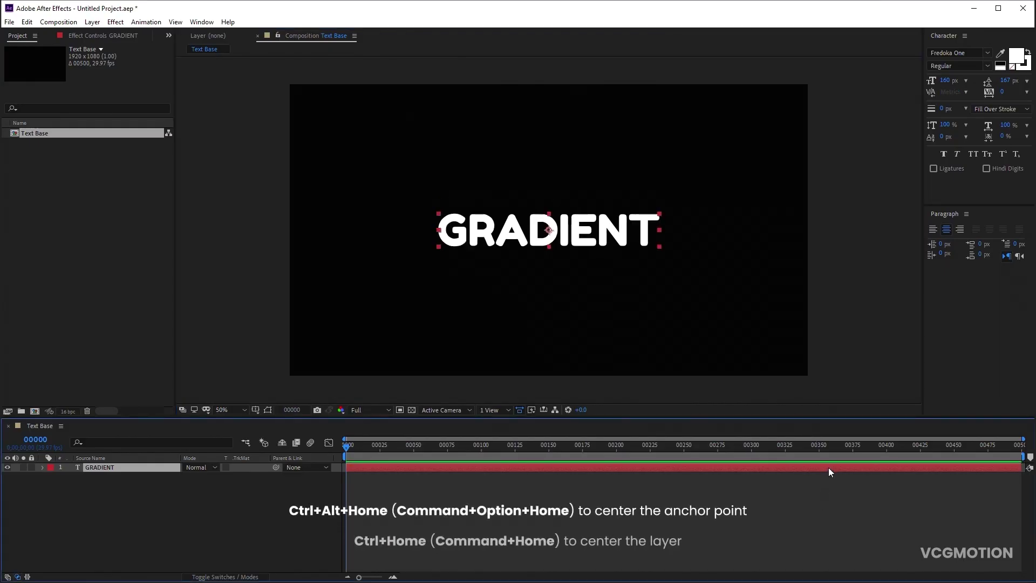
# - Apply the ScaleOvershoot.ffx animation preset to the GRADIENT text
pyautogui.click(146, 22)
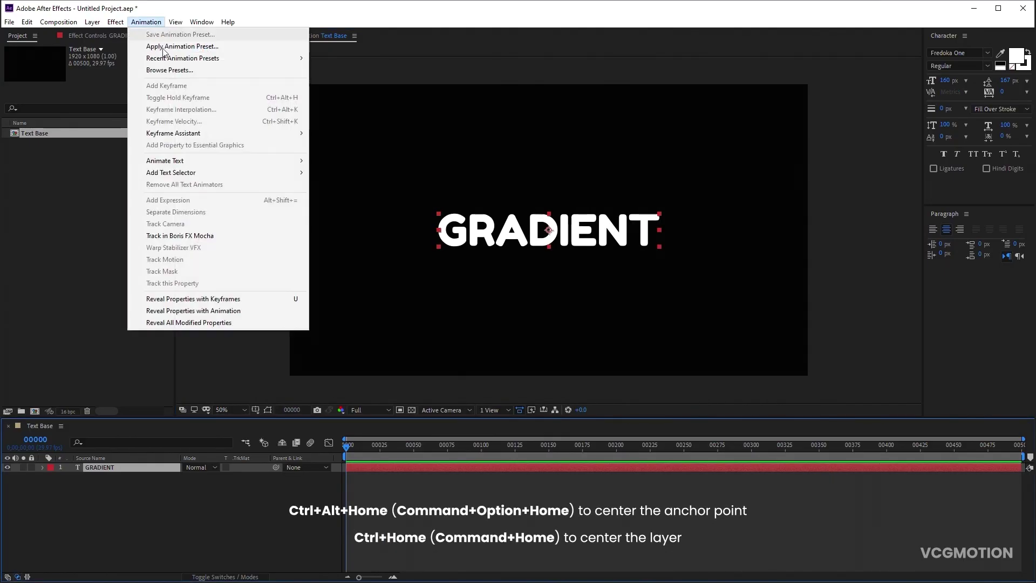
pyautogui.click(163, 48)
pyautogui.click(203, 106)
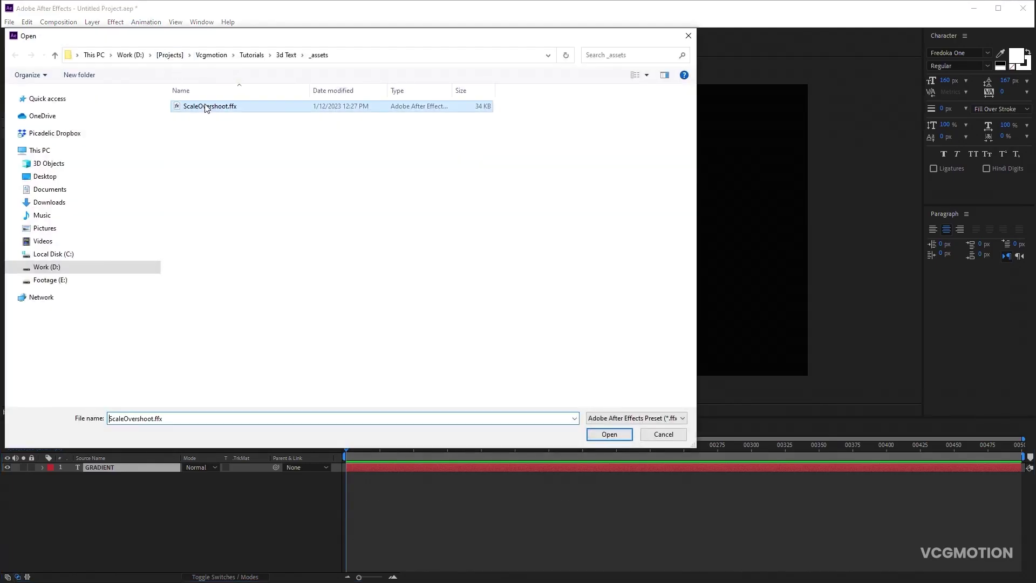
pyautogui.click(602, 434)
# - Preview the pop-in animation, stopping at frame 72
pyautogui.click(567, 507)
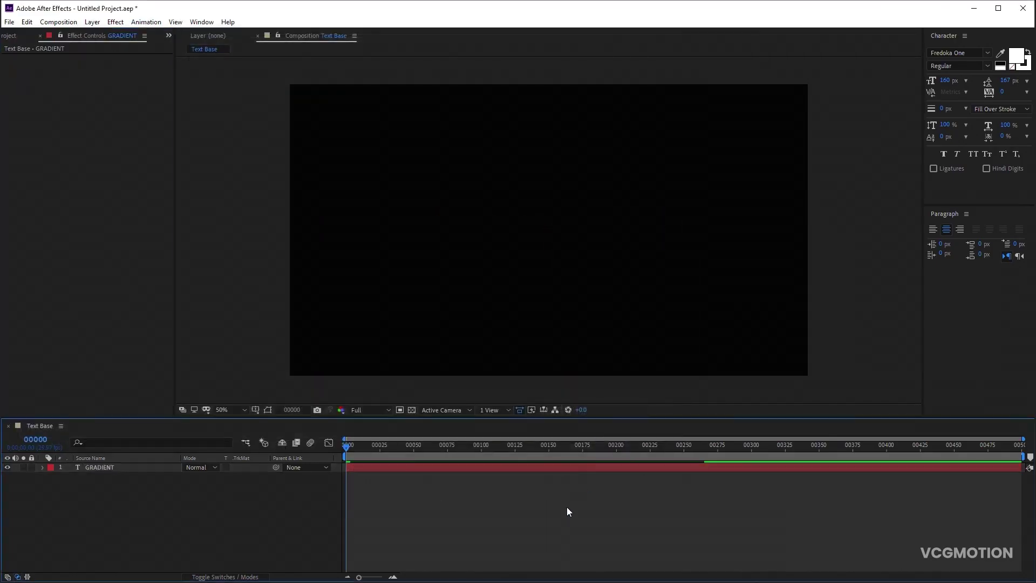
pyautogui.press('space')
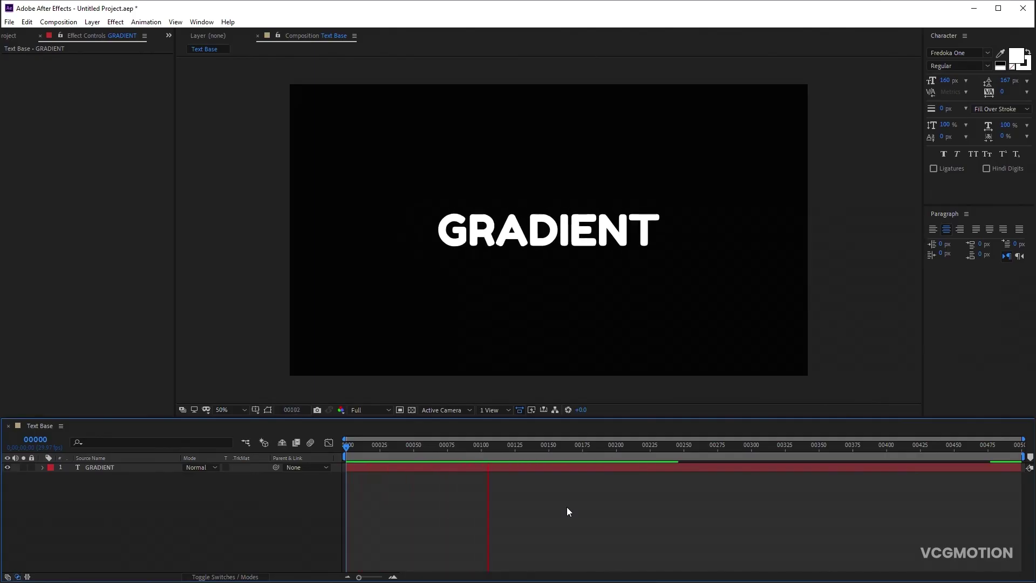
pyautogui.click(443, 447)
pyautogui.click(8, 36)
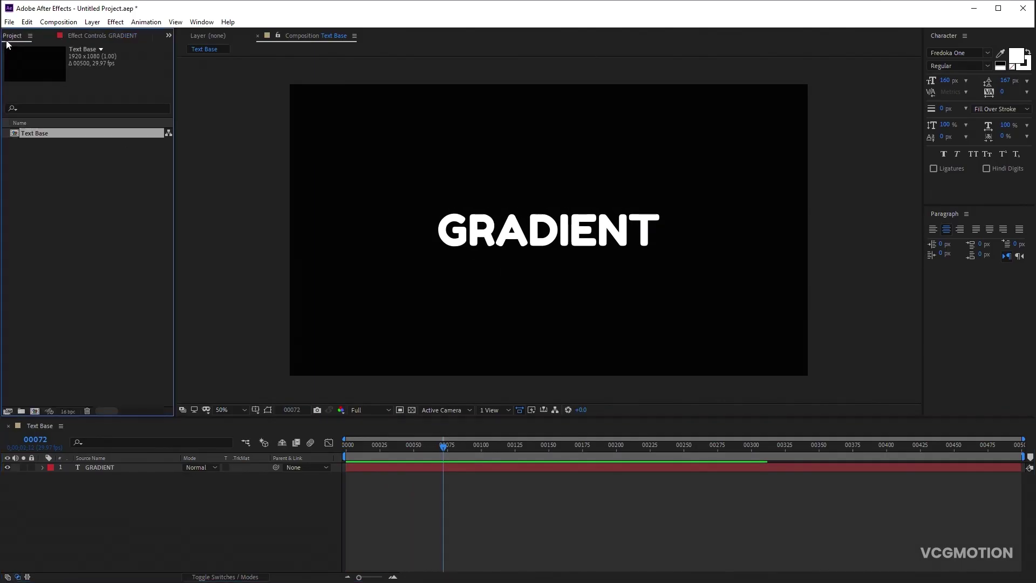
# - Create the Gradient comp with a hidden null layer named Control
pyautogui.click(34, 411)
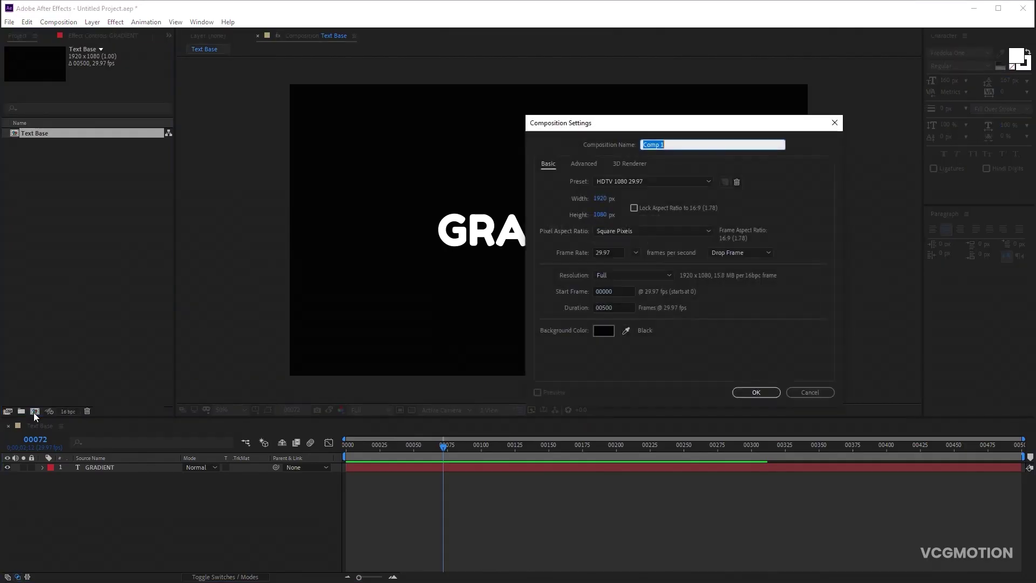
pyautogui.write('Gradient')
pyautogui.press('Return')
pyautogui.hotkey('ctrl', 'alt', 'shift', 'y')
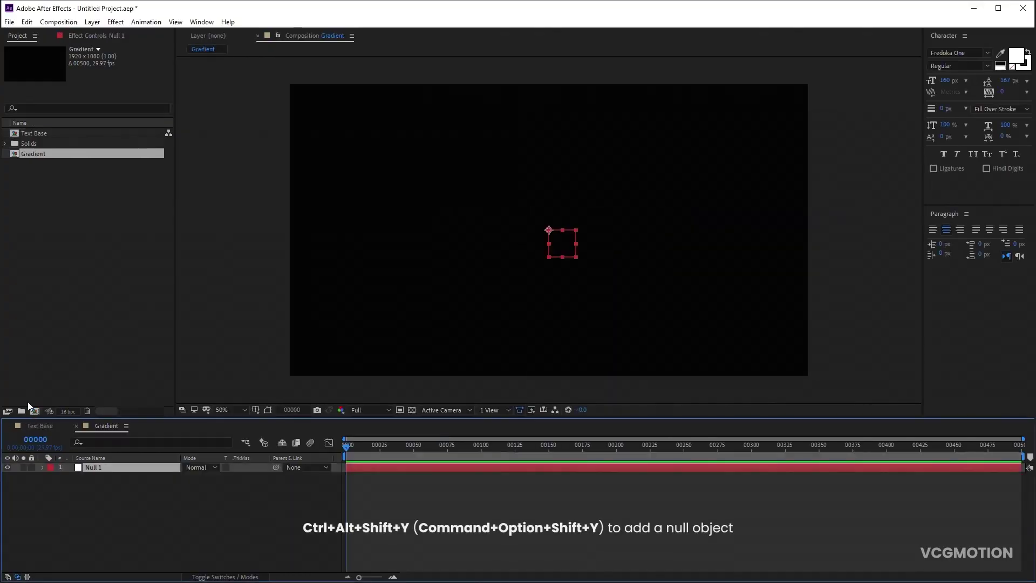
pyautogui.press('Return')
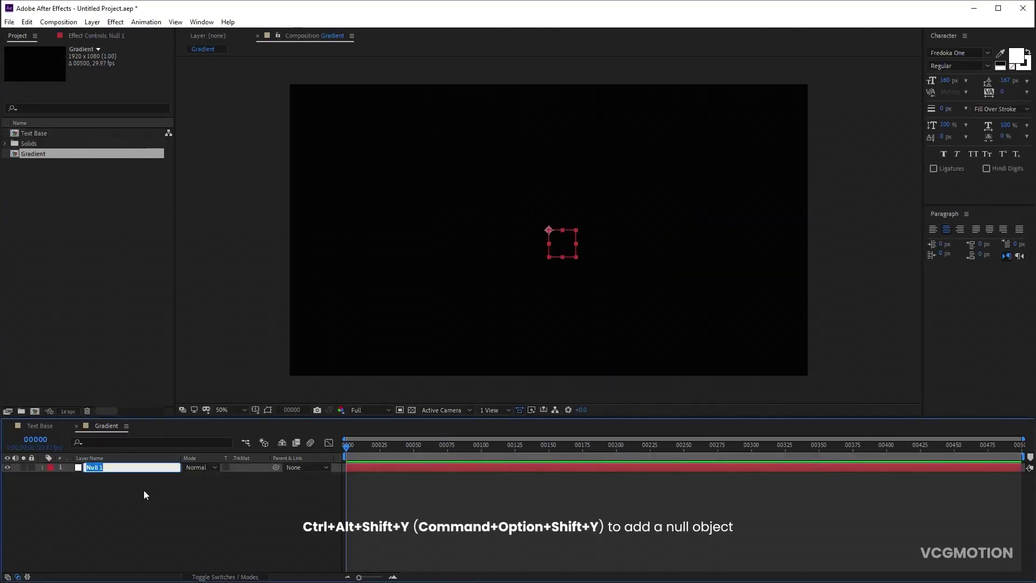
pyautogui.write('Control')
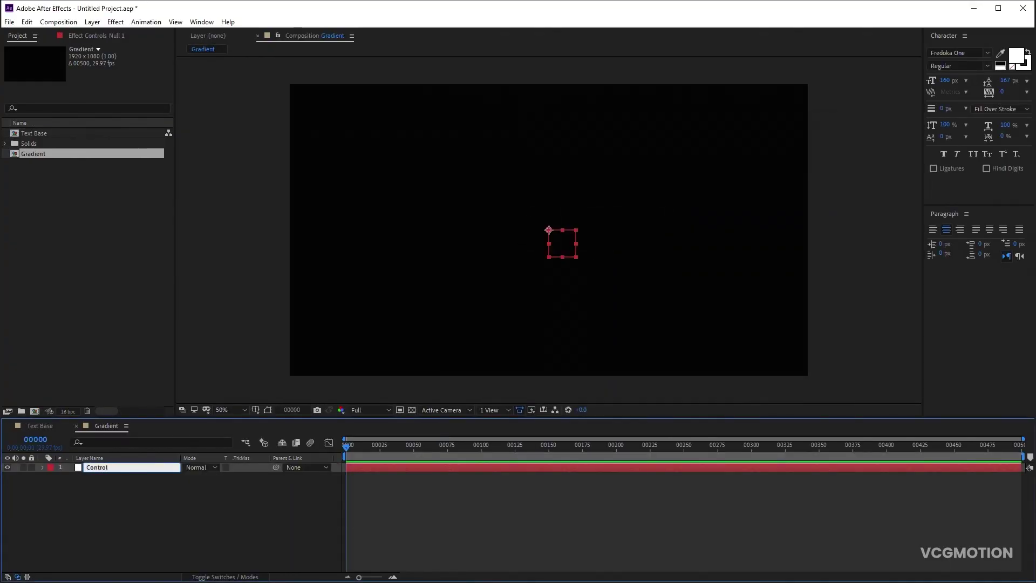
pyautogui.press('Return')
pyautogui.click(8, 467)
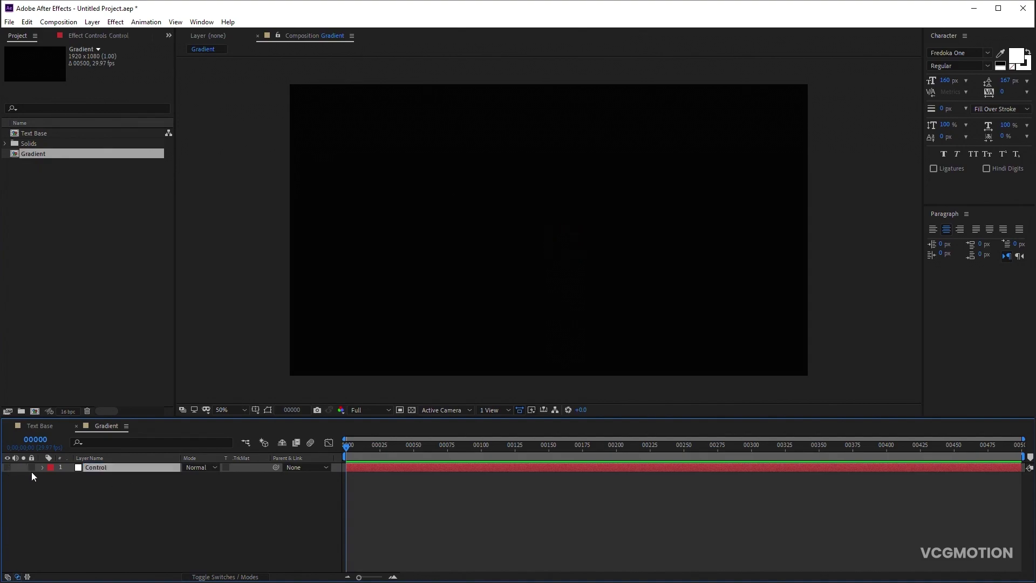
# - Add a Color Control to Control and rename it Background Color
pyautogui.click(116, 21)
pyautogui.moveTo(168, 168)
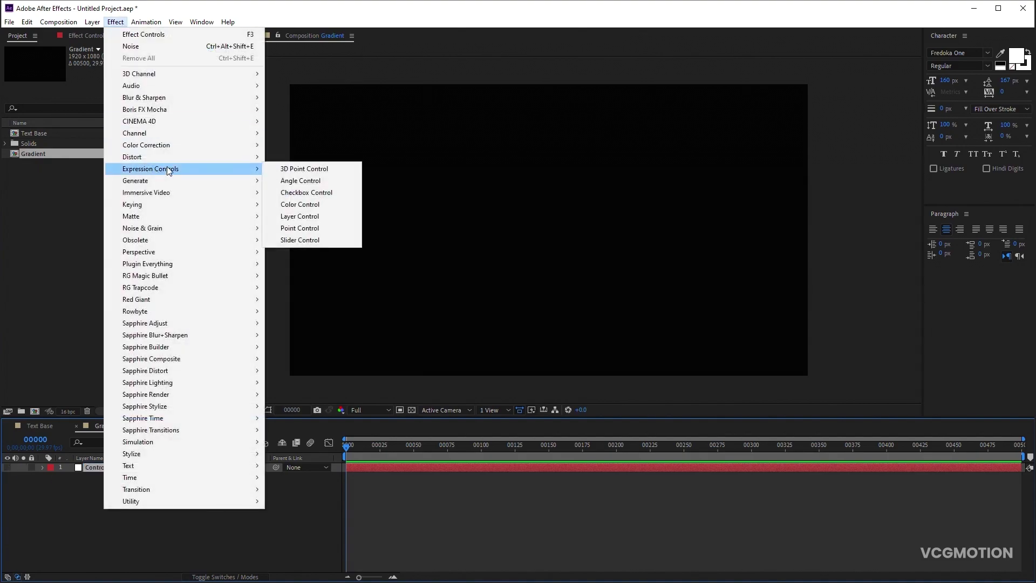
pyautogui.click(316, 208)
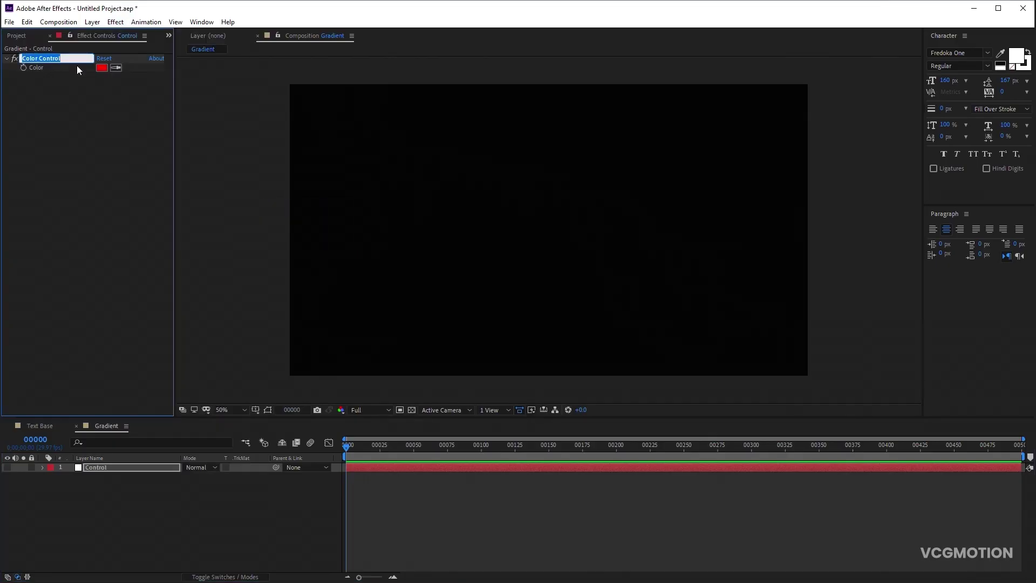
pyautogui.write('Background Color')
pyautogui.press('Return')
# - Set the Background Color control to purple 9D32EF
pyautogui.click(102, 68)
pyautogui.click(851, 236)
pyautogui.moveTo(852, 237); pyautogui.dragTo(810, 222)
pyautogui.click(852, 249)
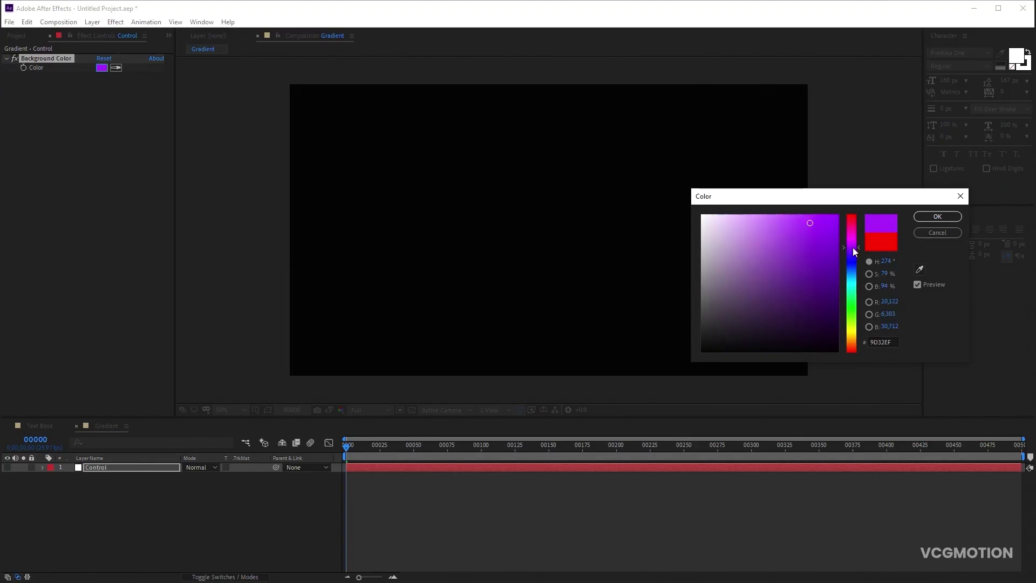
pyautogui.click(945, 217)
pyautogui.click(239, 493)
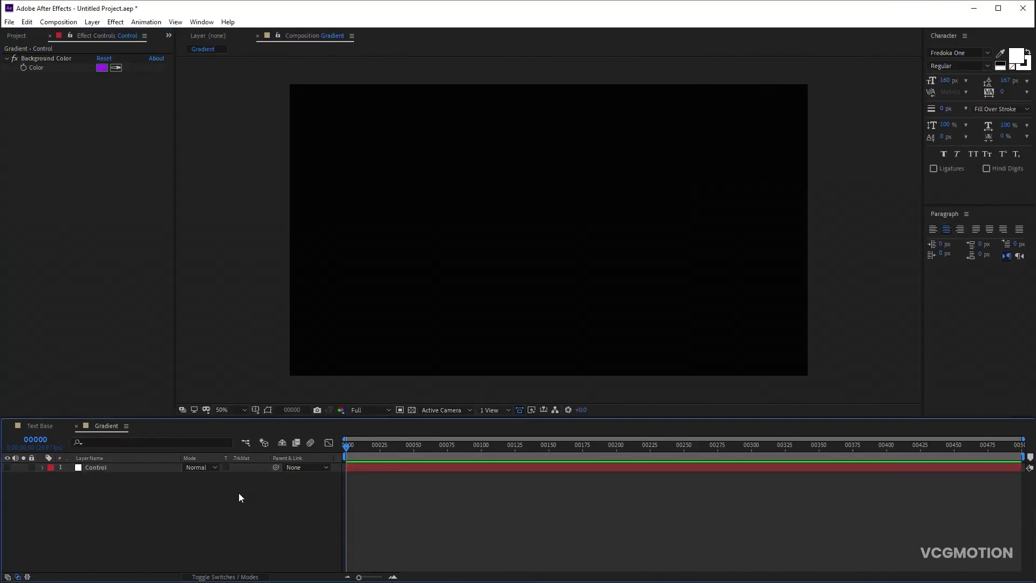
pyautogui.hotkey('ctrl', 'y')
# - Add a solid named Background beneath the Control layer
pyautogui.press('Return')
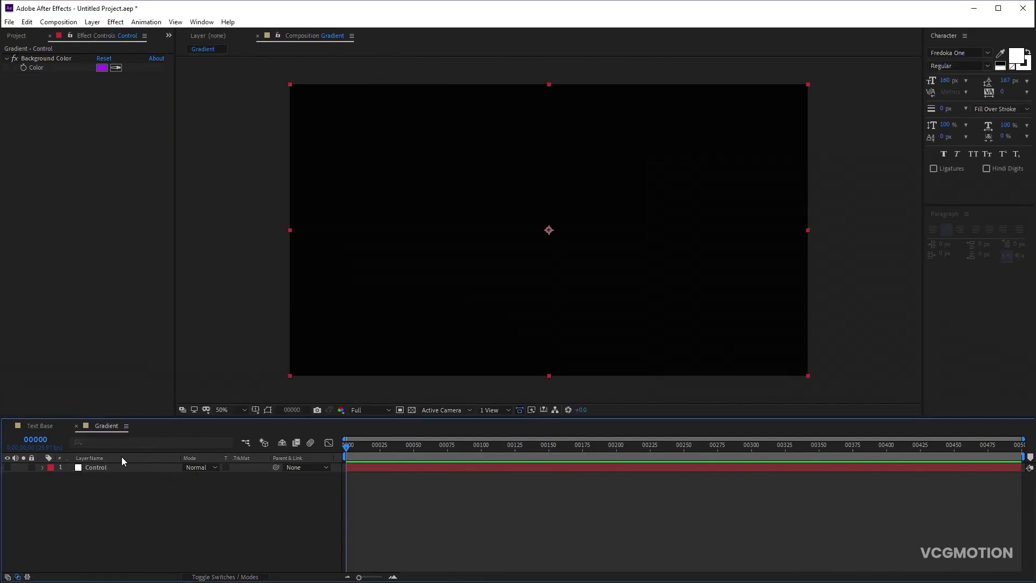
pyautogui.moveTo(109, 468); pyautogui.dragTo(115, 477)
pyautogui.press('Return')
pyautogui.write('B')
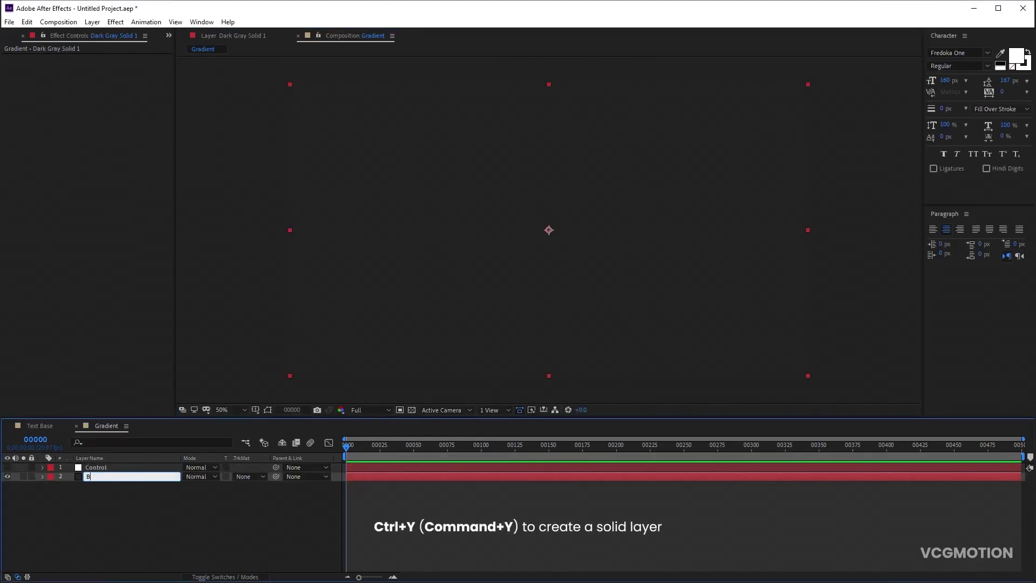
pyautogui.write('ackground')
pyautogui.press('Return')
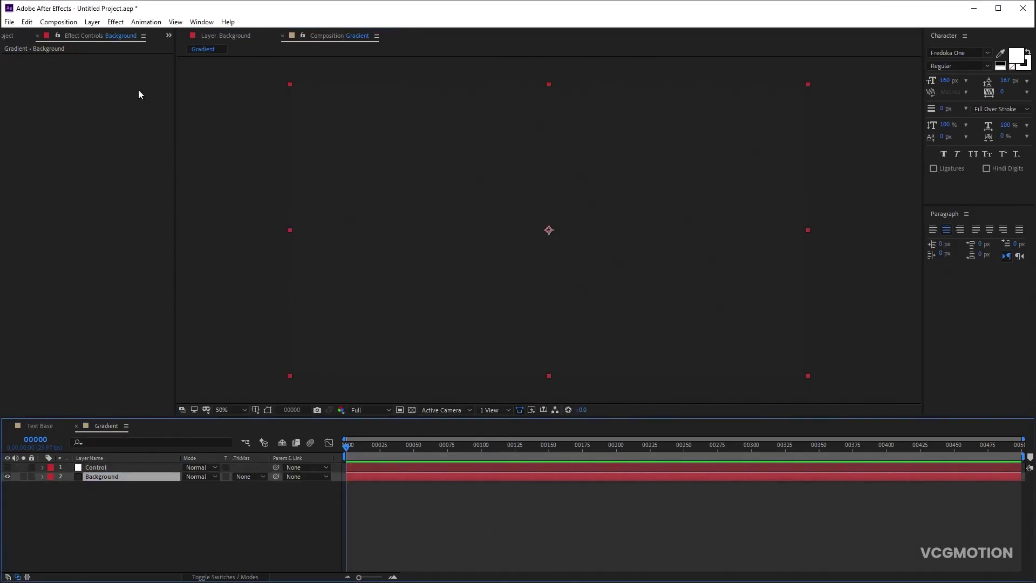
# - Add a Fill effect to Background, expression-linked to Control's Background Color
pyautogui.click(115, 22)
pyautogui.moveTo(148, 186)
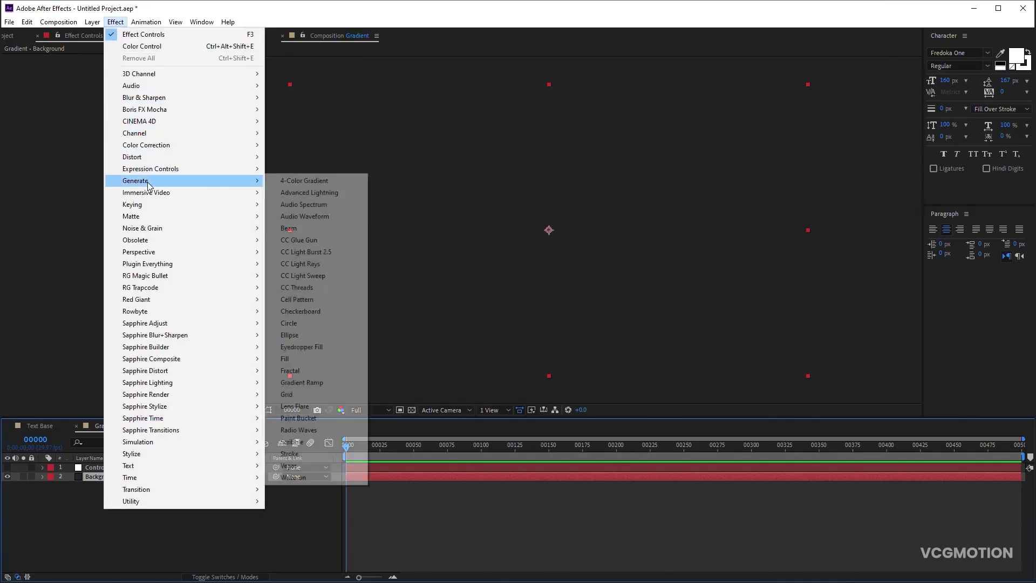
pyautogui.click(306, 358)
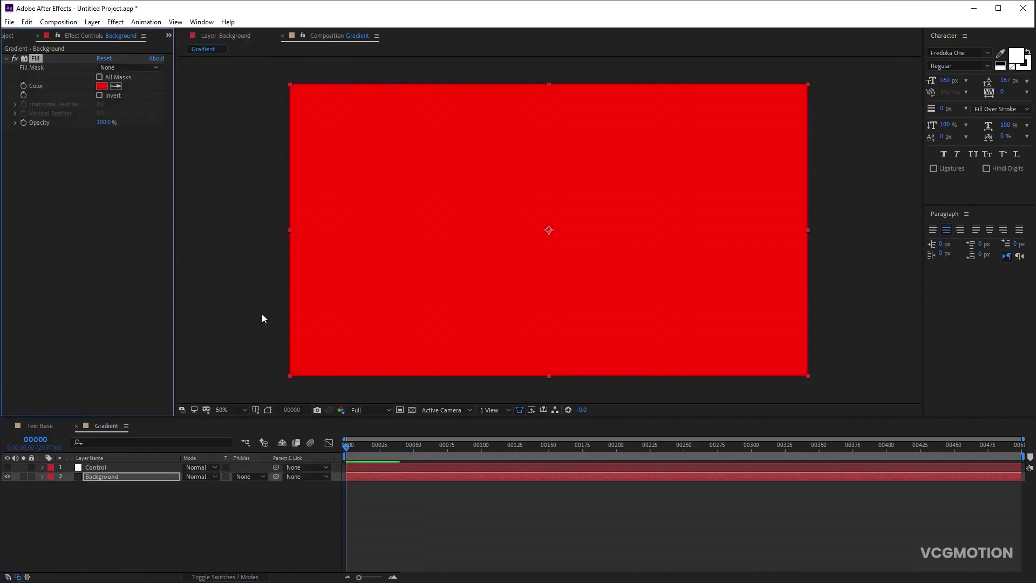
pyautogui.keyDown('alt'); pyautogui.click(23, 86); pyautogui.keyUp('alt')
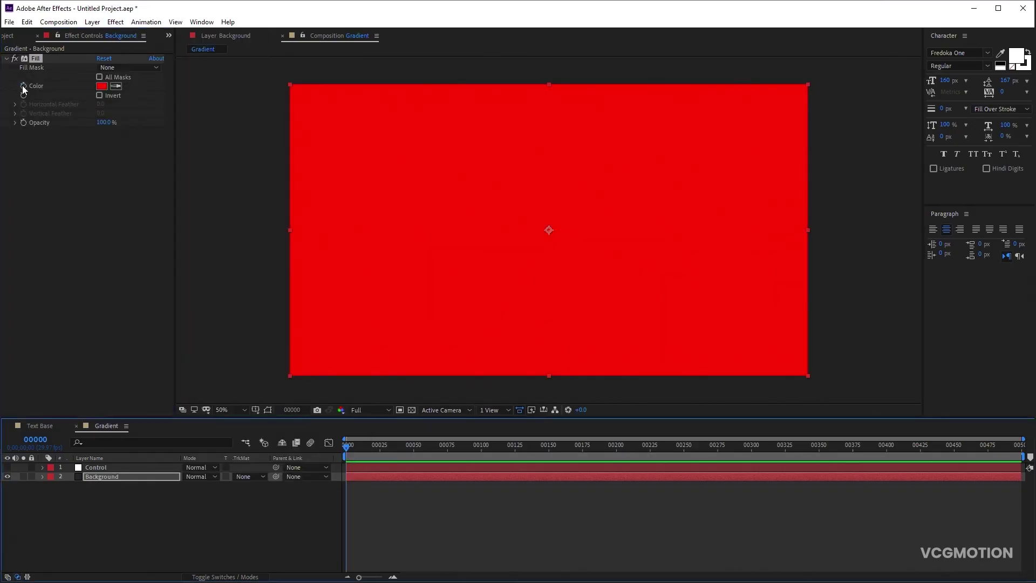
pyautogui.click(116, 467)
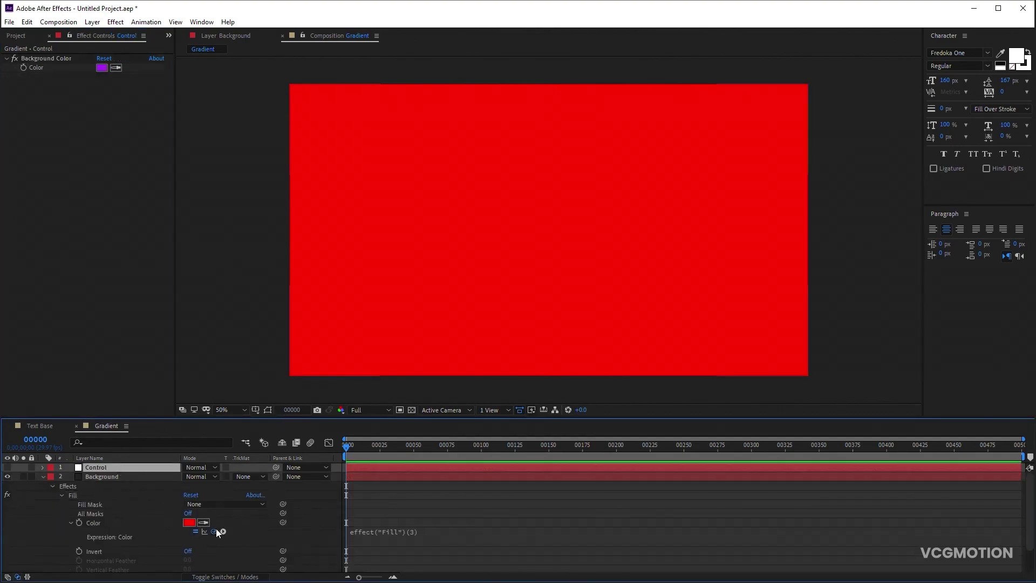
pyautogui.moveTo(219, 533); pyautogui.dragTo(46, 65)
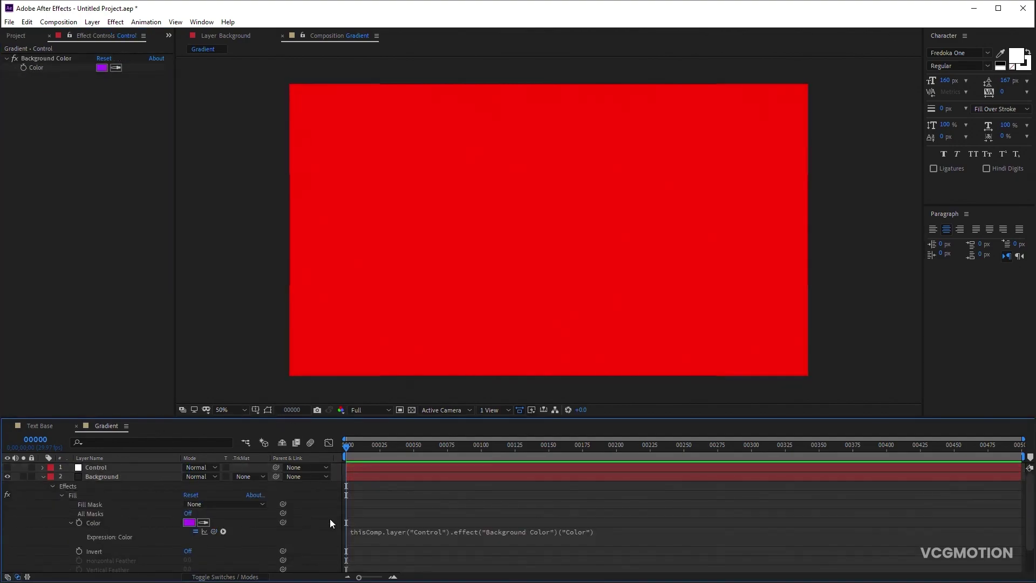
# - Adjust Background Color to a slightly brighter purple and select the Background layer
pyautogui.click(102, 67)
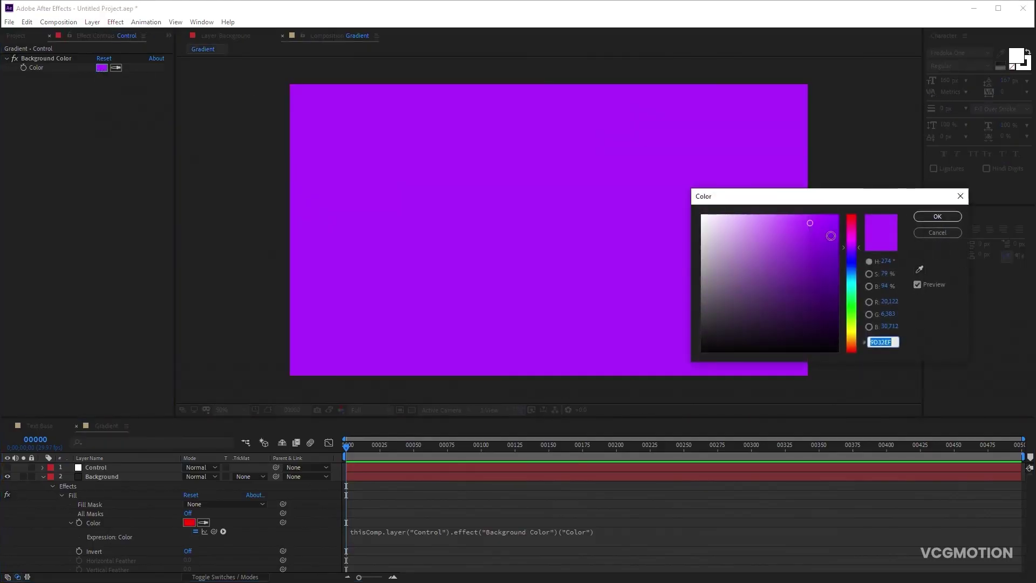
pyautogui.moveTo(830, 236); pyautogui.dragTo(900, 239)
pyautogui.click(937, 216)
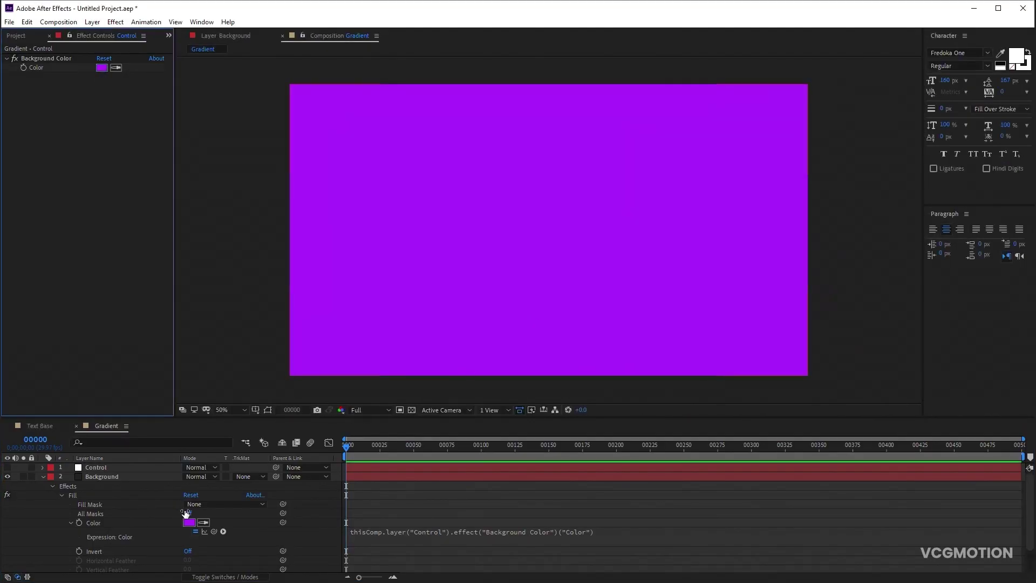
pyautogui.click(102, 68)
pyautogui.moveTo(833, 267); pyautogui.dragTo(815, 227)
pyautogui.click(937, 216)
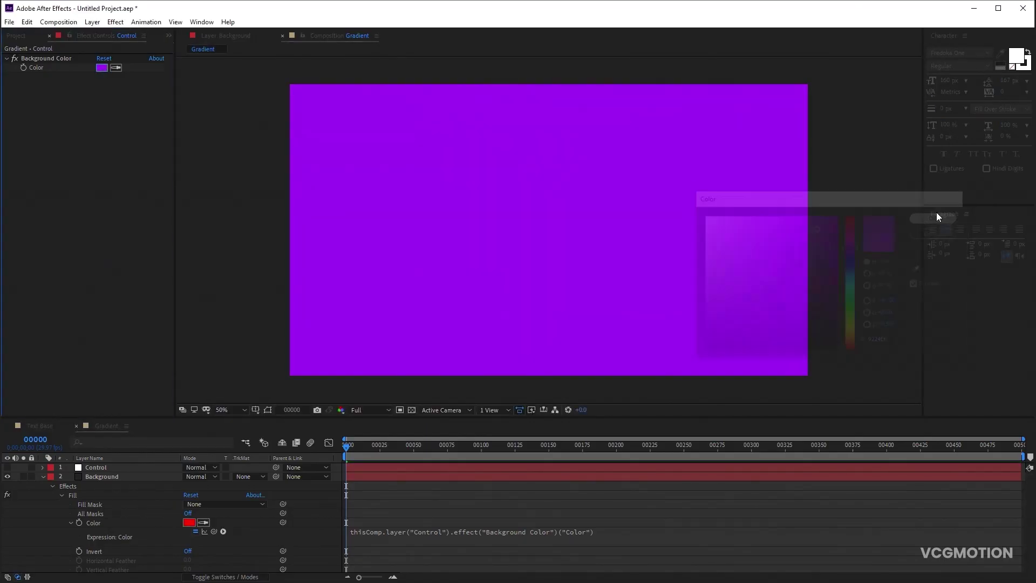
pyautogui.click(44, 476)
pyautogui.click(94, 478)
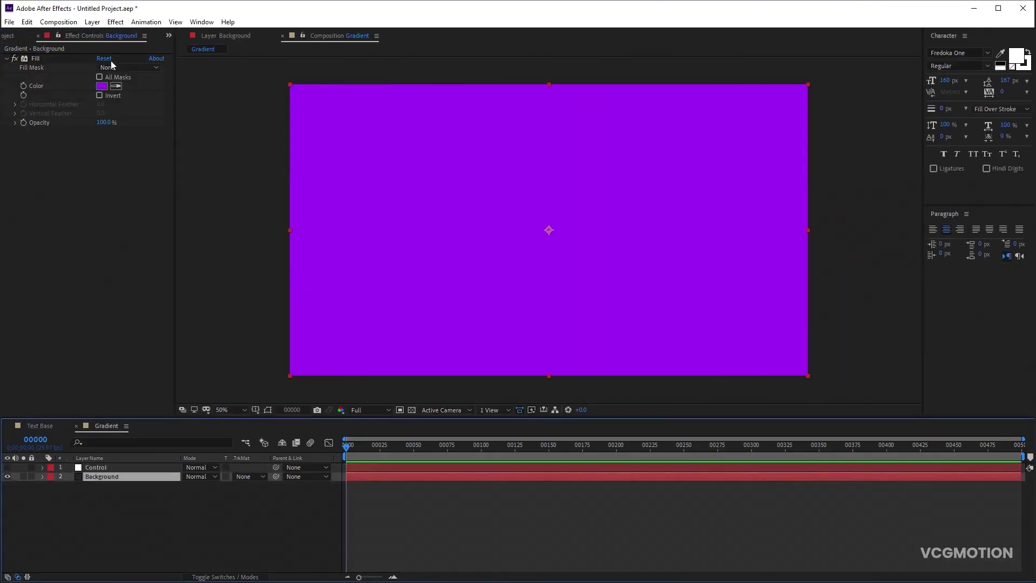
# - Add a black, inverted Circle effect with radius 642 to Background
pyautogui.click(116, 22)
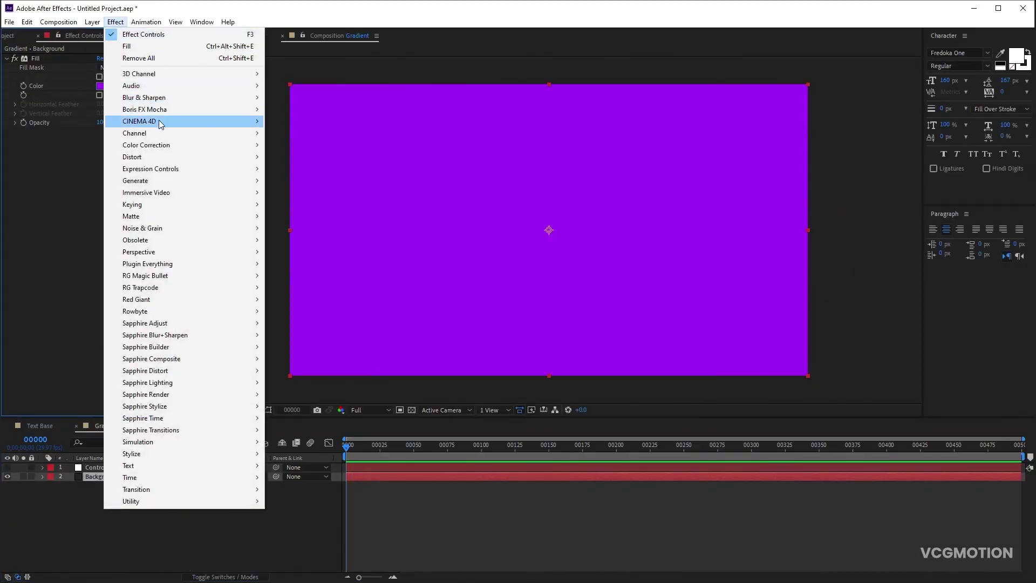
pyautogui.moveTo(171, 182)
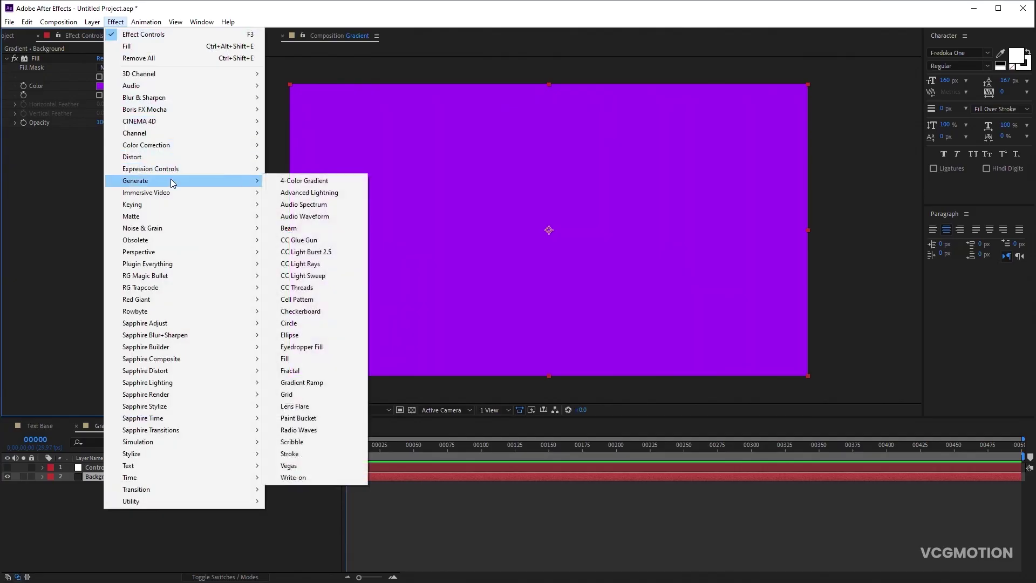
pyautogui.click(295, 324)
pyautogui.moveTo(102, 149); pyautogui.dragTo(400, 146)
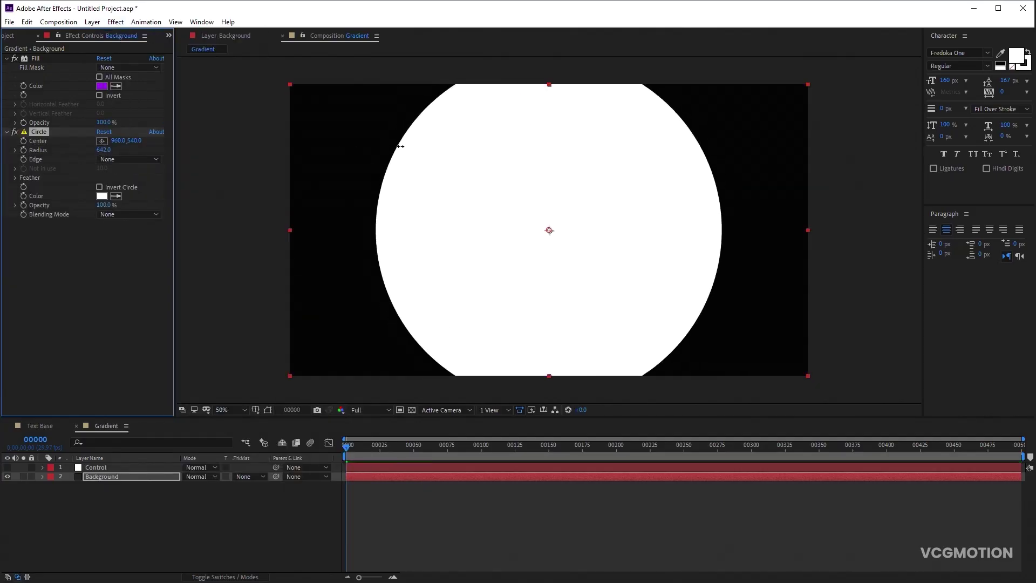
pyautogui.click(100, 186)
pyautogui.click(101, 196)
pyautogui.write('000000')
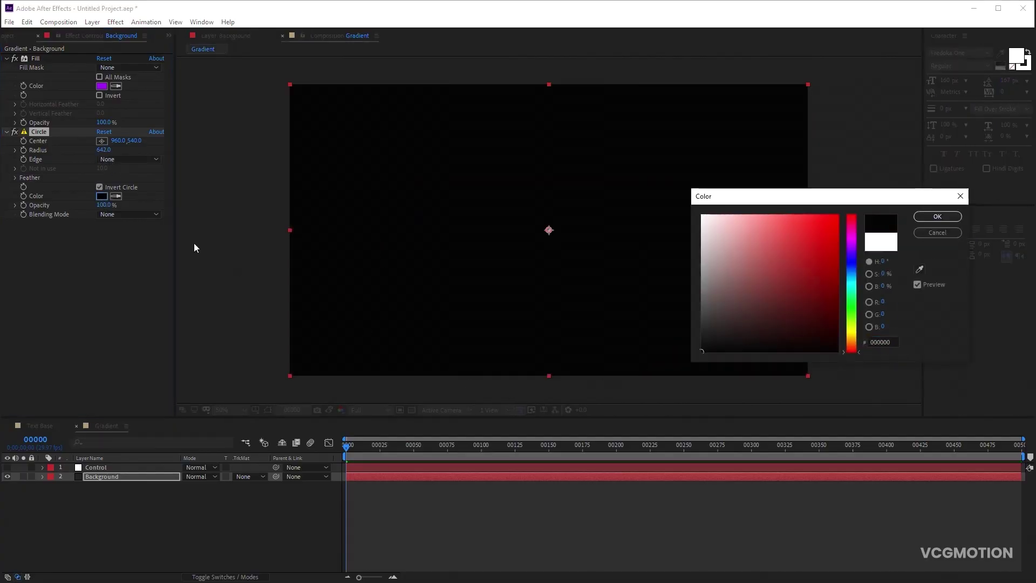
pyautogui.press('Return')
# - Give the circle Multiply blending, outer feather about 1053, and 76% opacity
pyautogui.click(119, 214)
pyautogui.click(128, 277)
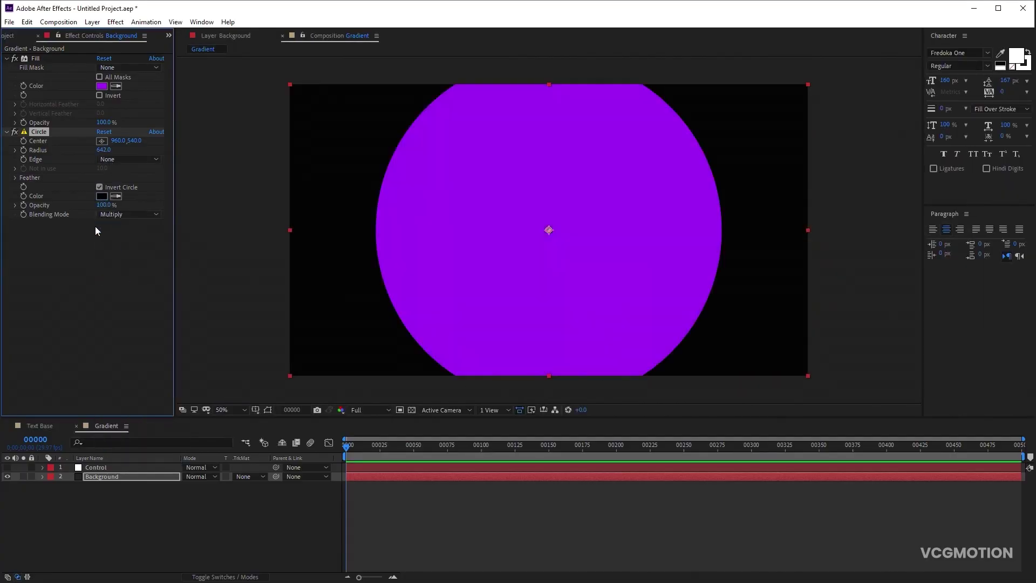
pyautogui.click(15, 177)
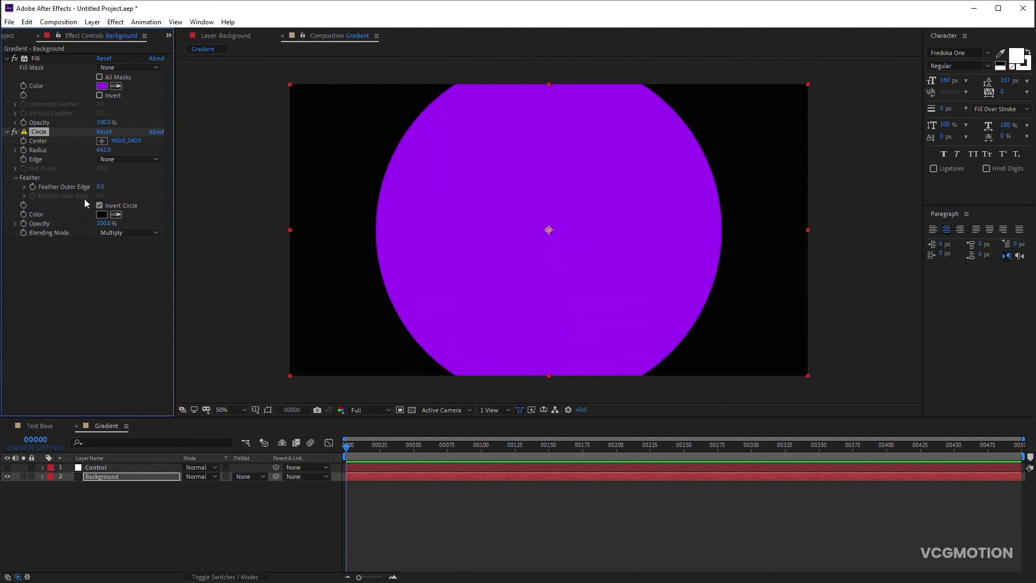
pyautogui.moveTo(103, 186); pyautogui.dragTo(547, 184)
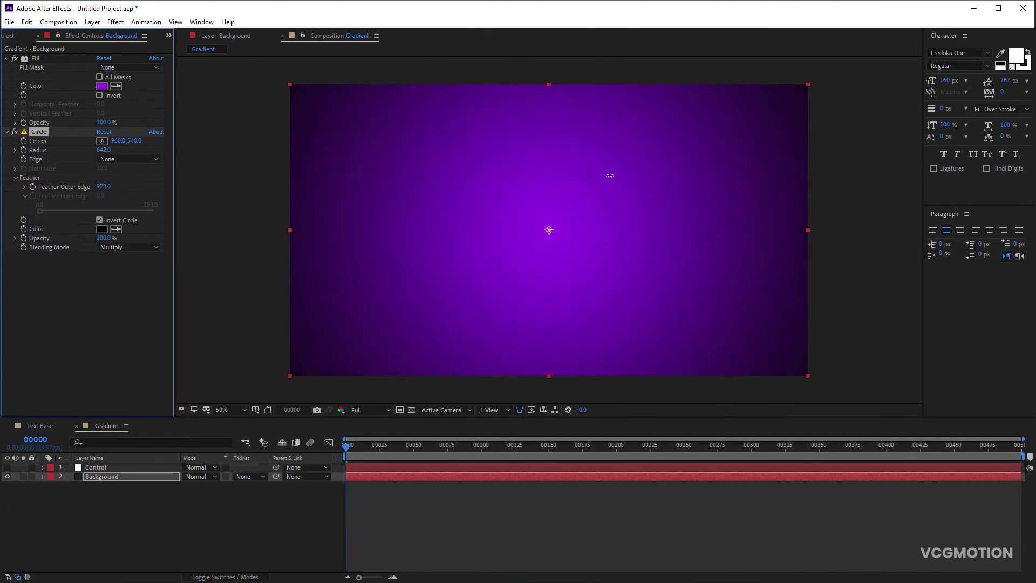
pyautogui.moveTo(610, 176); pyautogui.dragTo(631, 174)
pyautogui.moveTo(103, 237); pyautogui.dragTo(77, 262)
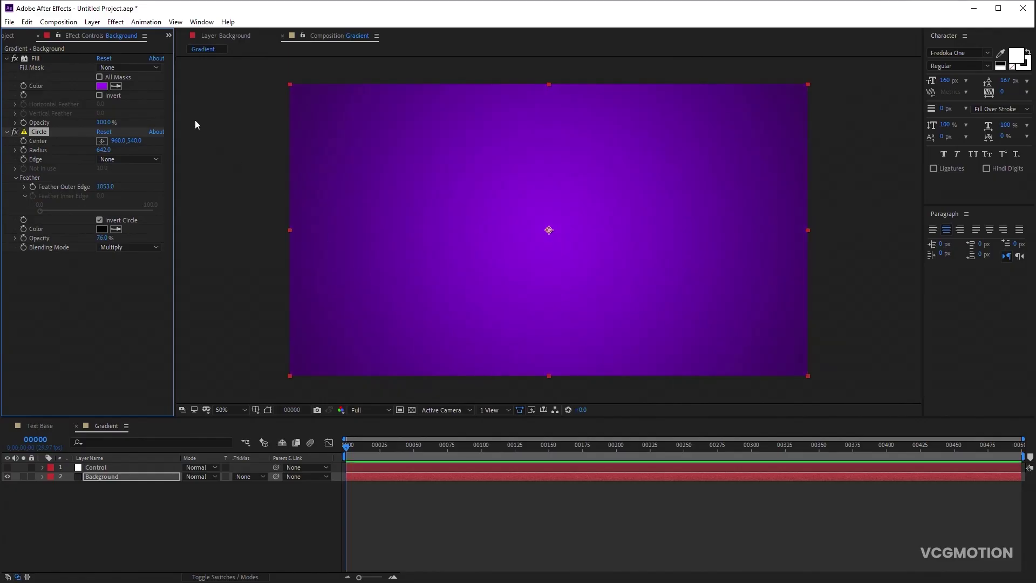
pyautogui.click(4, 36)
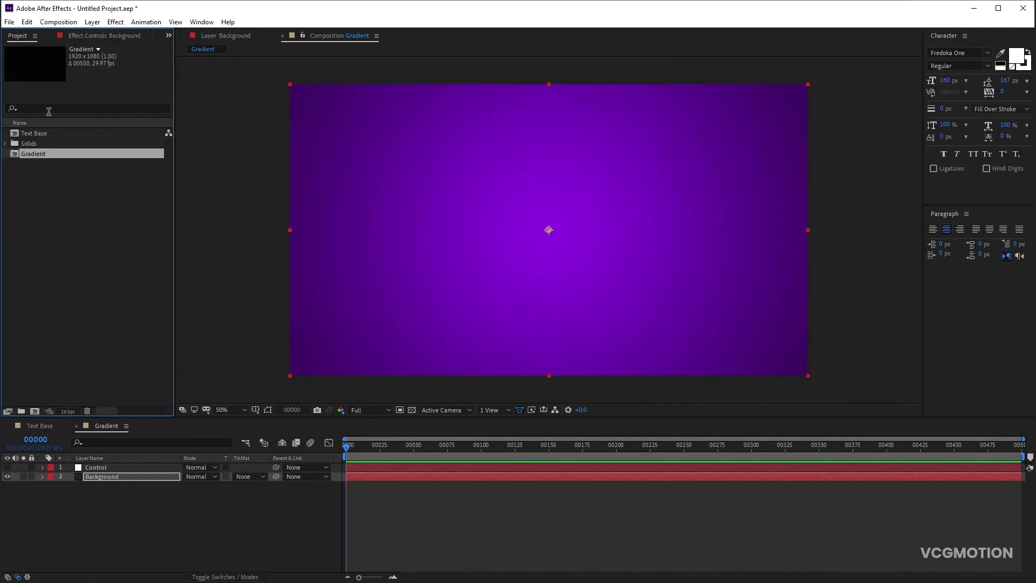
# - Place Text Base between Control and Background, name it Gradient, and scrub to frame 80
pyautogui.moveTo(40, 135); pyautogui.dragTo(116, 473)
pyautogui.press('Return')
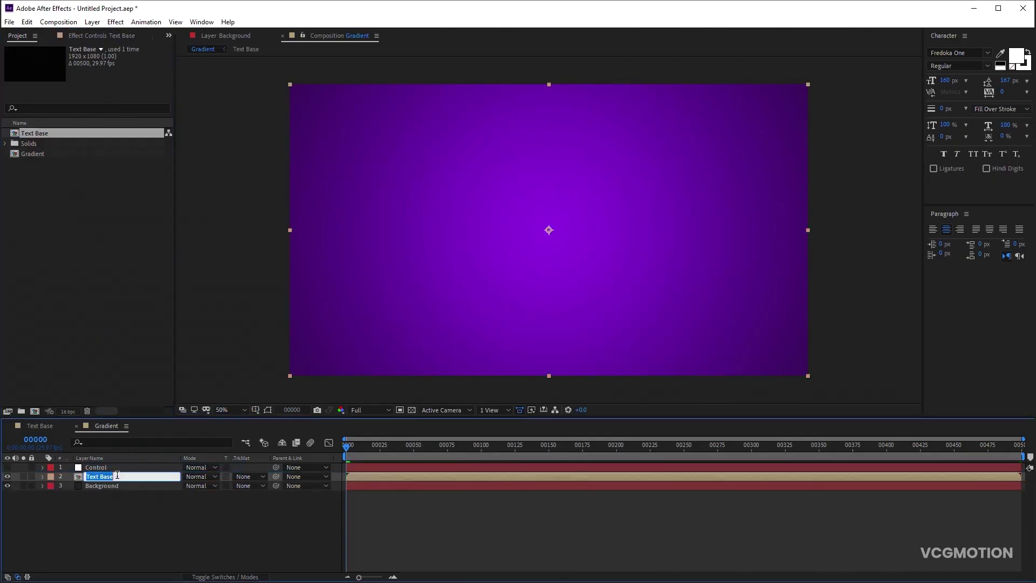
pyautogui.write('Gradient')
pyautogui.press('Return')
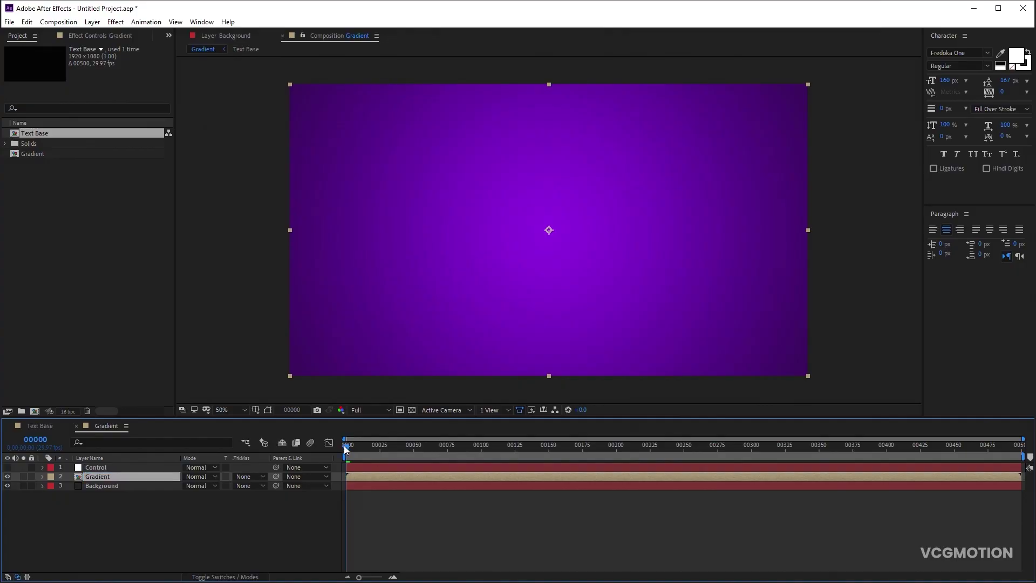
pyautogui.moveTo(345, 447); pyautogui.dragTo(453, 465)
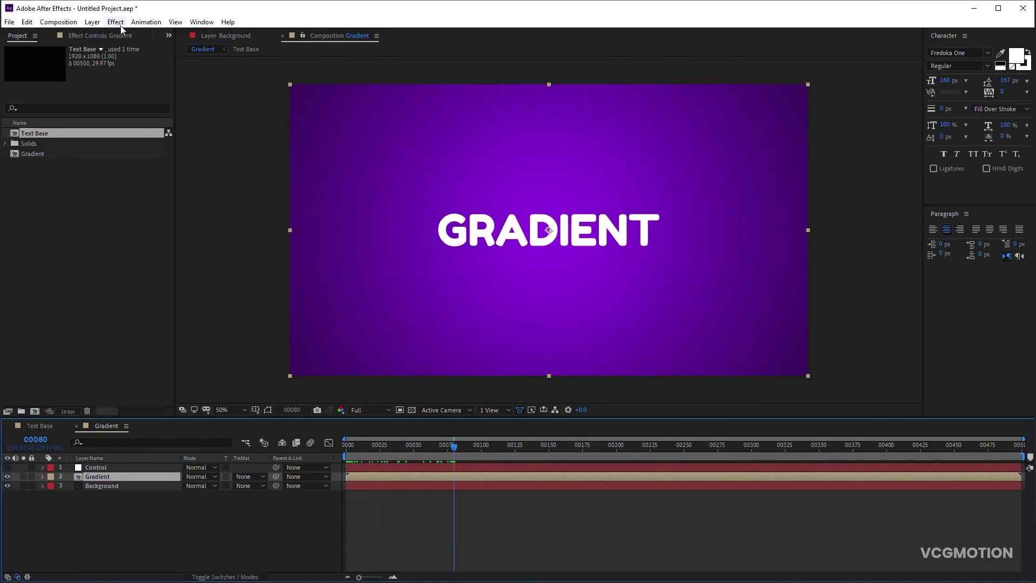
# - Add Color Controls Text Color 1 and Text Color 2 on Control, above Background Color
pyautogui.click(104, 467)
pyautogui.click(104, 37)
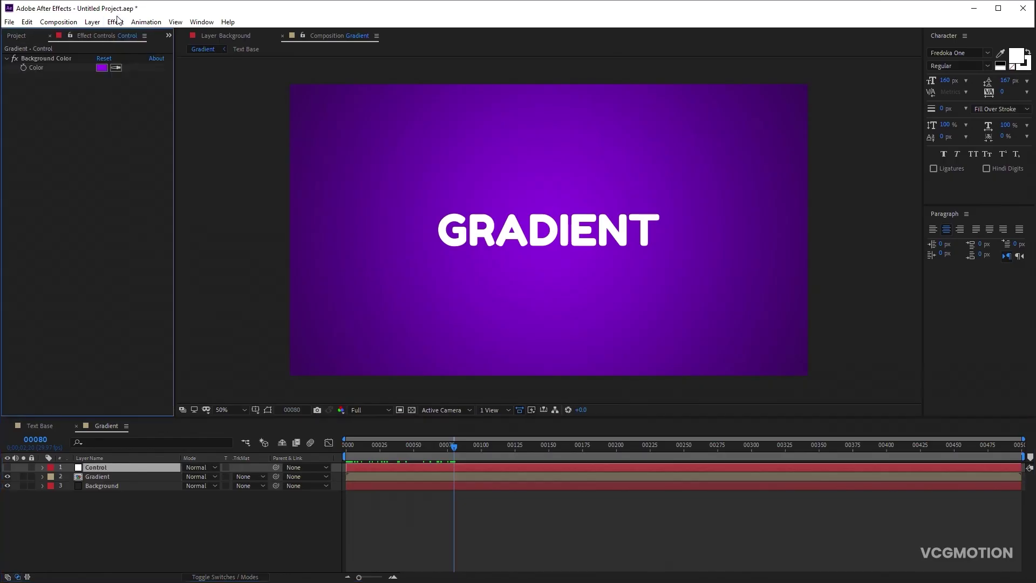
pyautogui.click(115, 22)
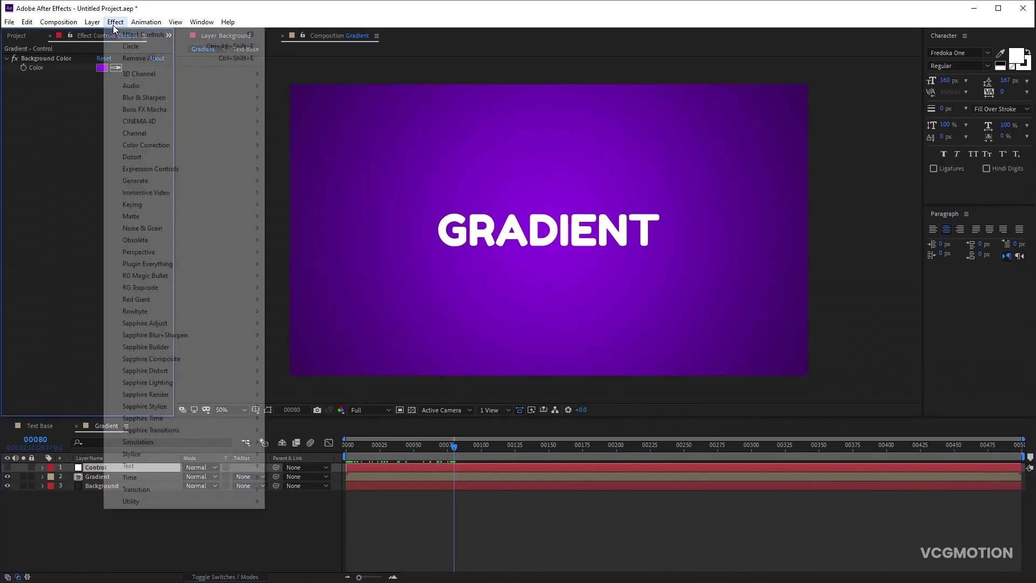
pyautogui.moveTo(162, 171)
pyautogui.click(301, 211)
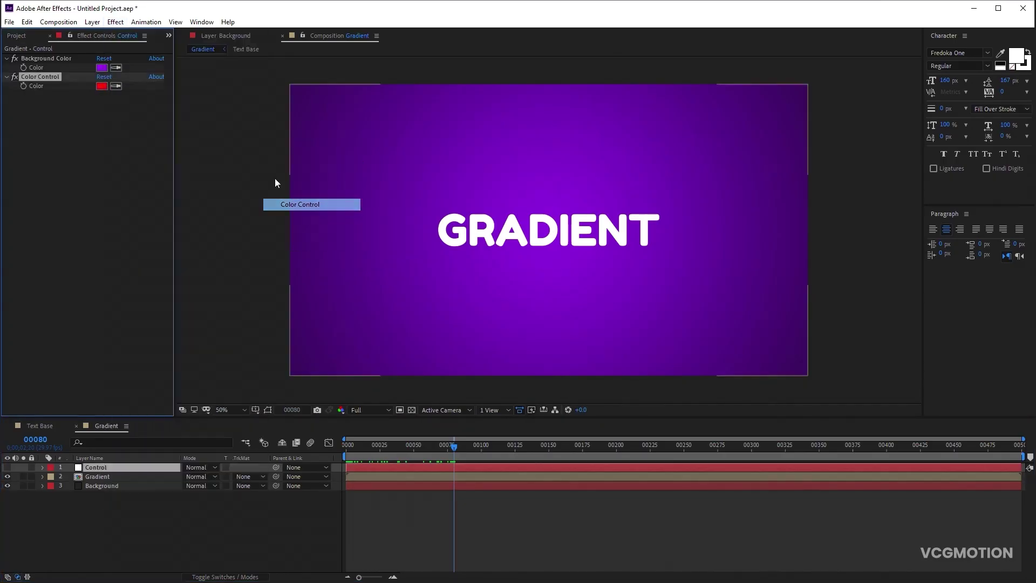
pyautogui.press('Return')
pyautogui.write('Text Color 1')
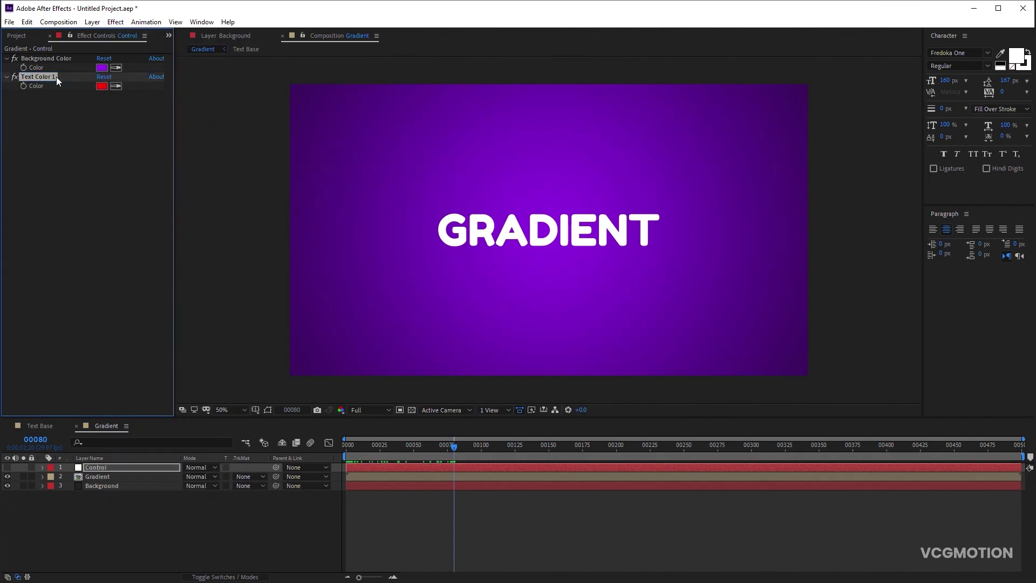
pyautogui.hotkey('ctrl', 'd')
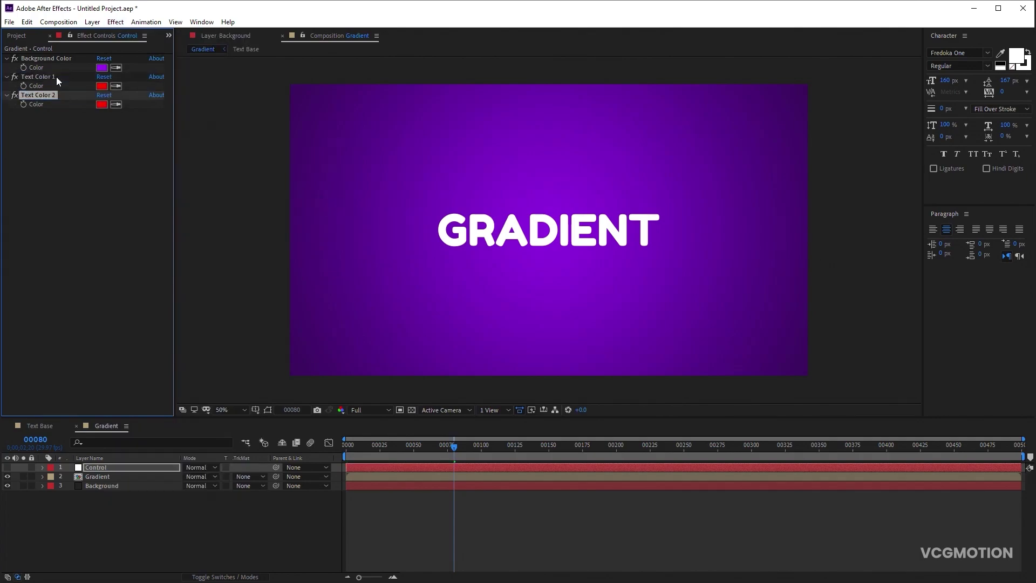
pyautogui.keyDown('ctrl'); pyautogui.click(56, 76); pyautogui.keyUp('ctrl')
pyautogui.moveTo(56, 76)
pyautogui.mouseDown()
pyautogui.moveTo(50, 62)
pyautogui.moveTo(60, 57)
pyautogui.mouseUp()
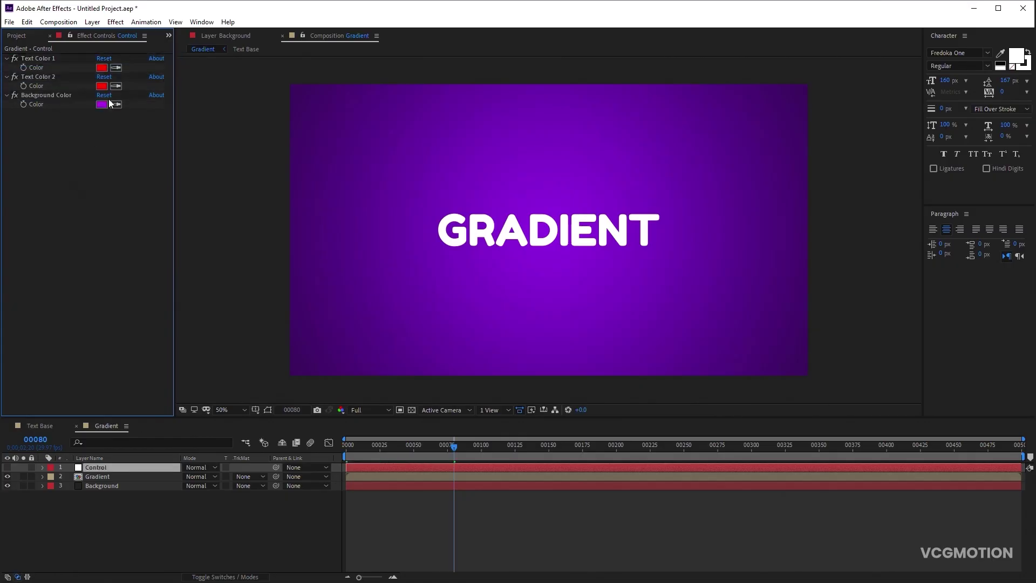
# - Set Text Color 1 to magenta FF00E4 and Text Color 2 to cyan 00C0FF
pyautogui.click(102, 68)
pyautogui.click(855, 237)
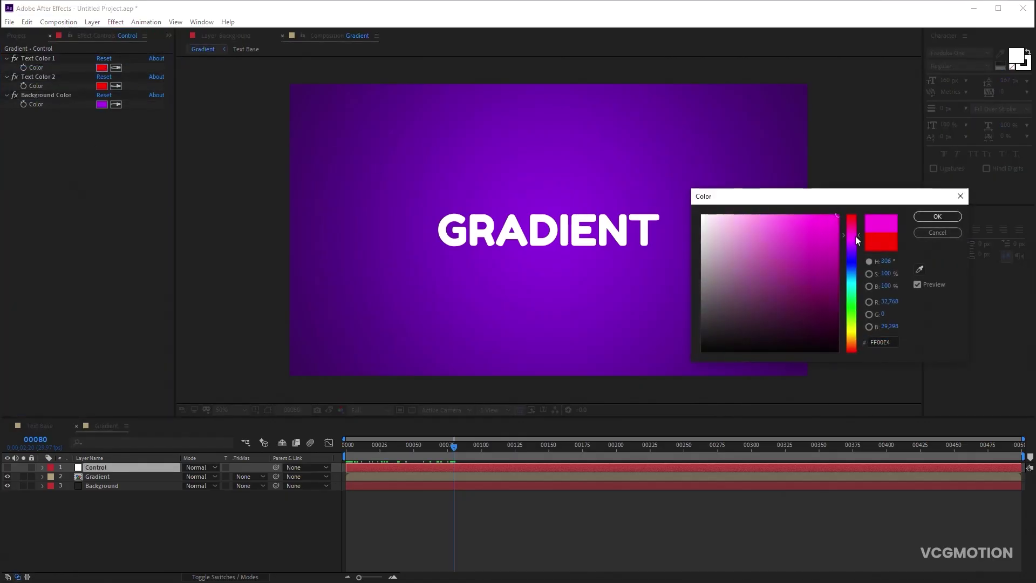
pyautogui.click(937, 216)
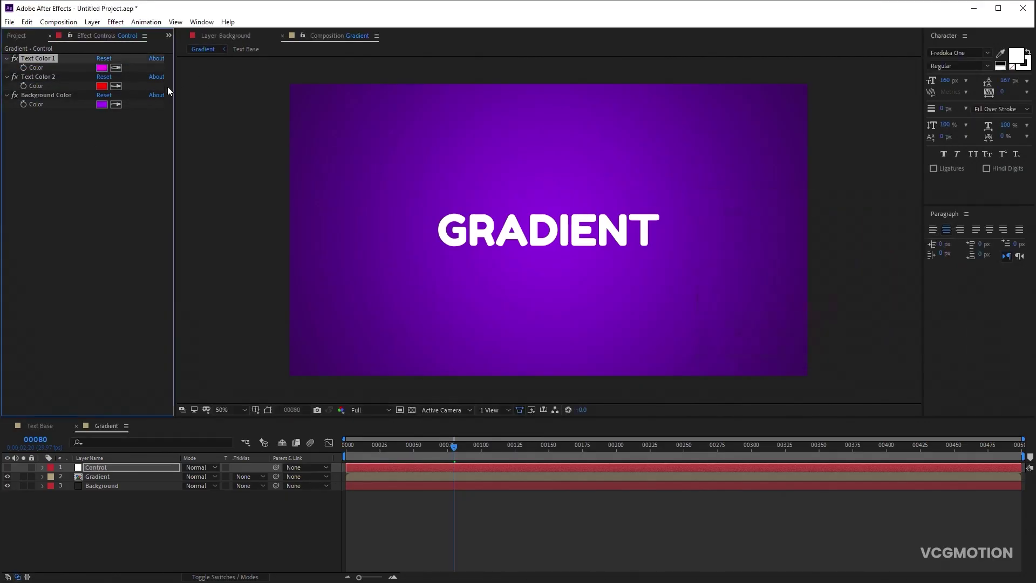
pyautogui.click(102, 86)
pyautogui.click(856, 281)
pyautogui.click(858, 277)
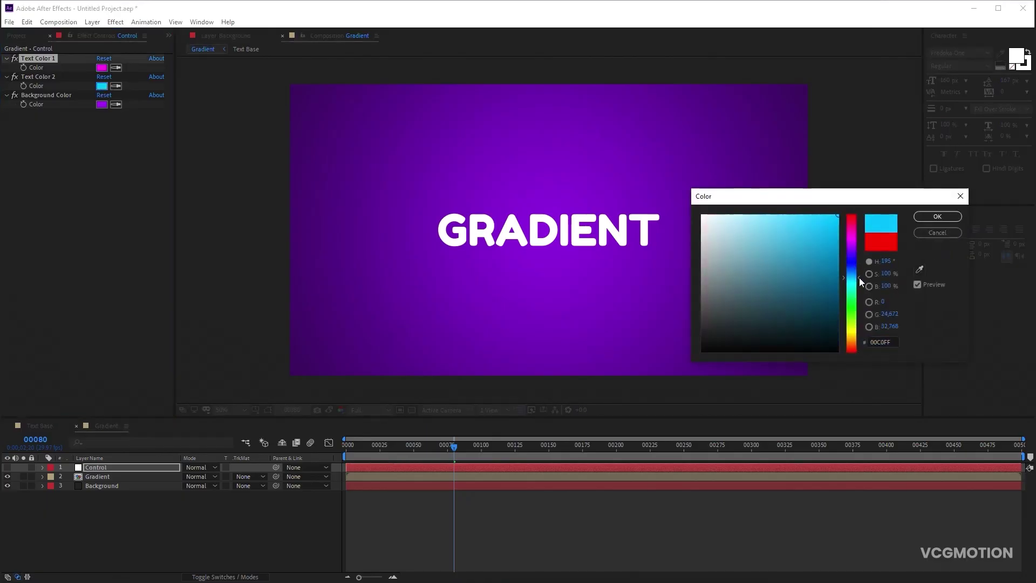
pyautogui.click(945, 216)
pyautogui.click(103, 476)
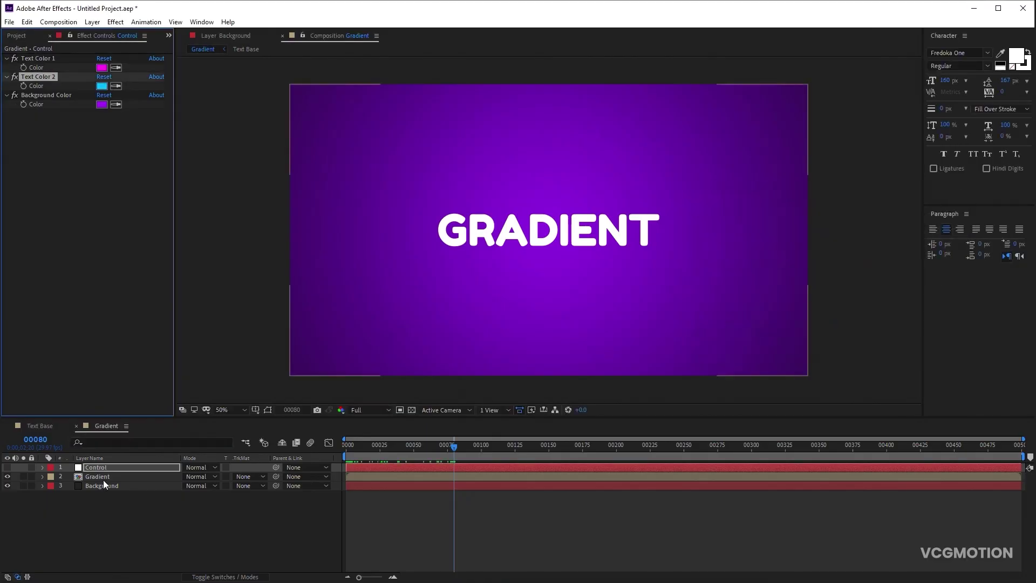
# - Add a Gradient Ramp with Start/End Colors expression-linked to Text Color 1 and 2
pyautogui.click(115, 22)
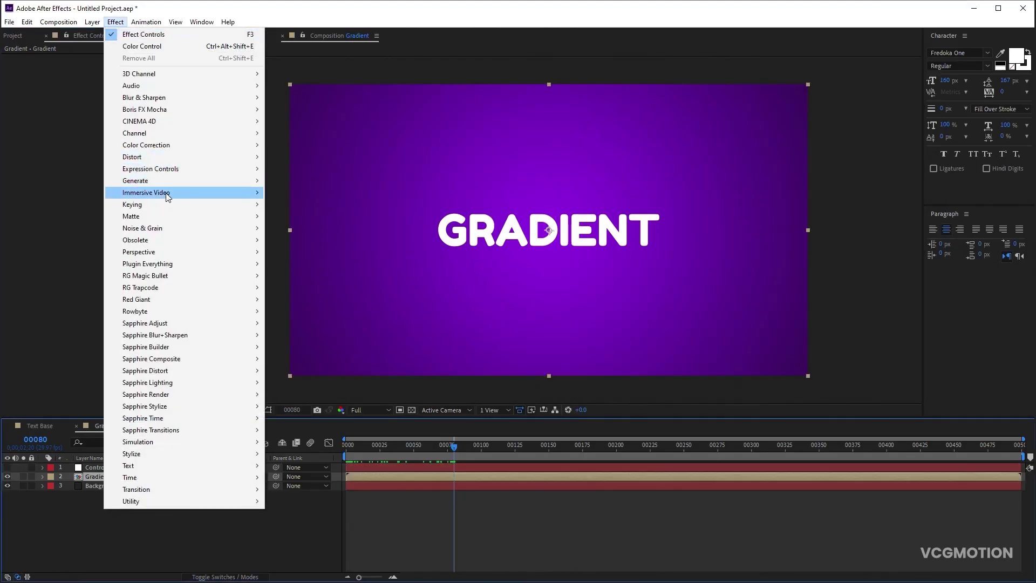
pyautogui.moveTo(167, 183)
pyautogui.click(301, 382)
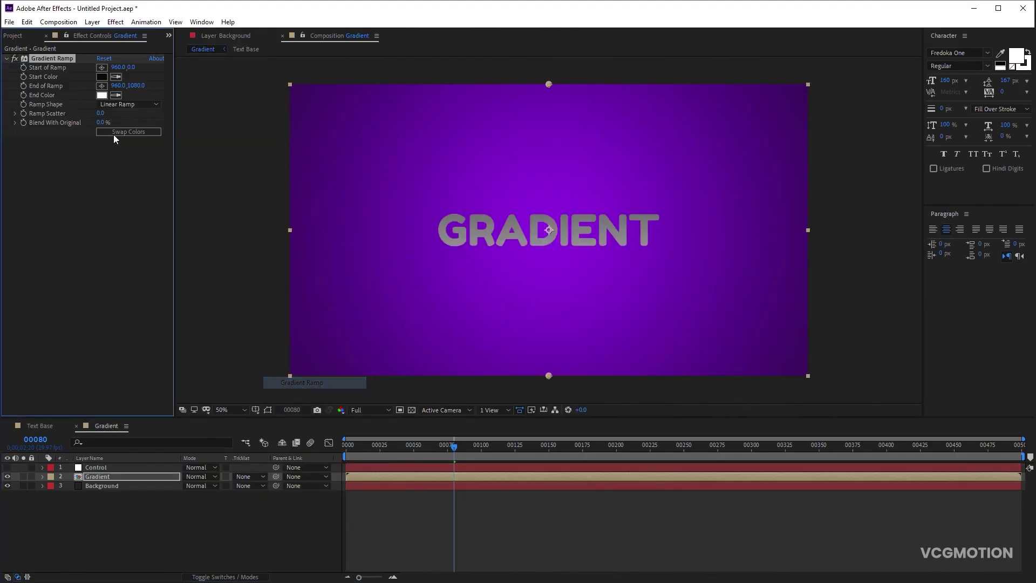
pyautogui.keyDown('alt'); pyautogui.click(23, 76); pyautogui.keyUp('alt')
pyautogui.keyDown('alt'); pyautogui.click(24, 95); pyautogui.keyUp('alt')
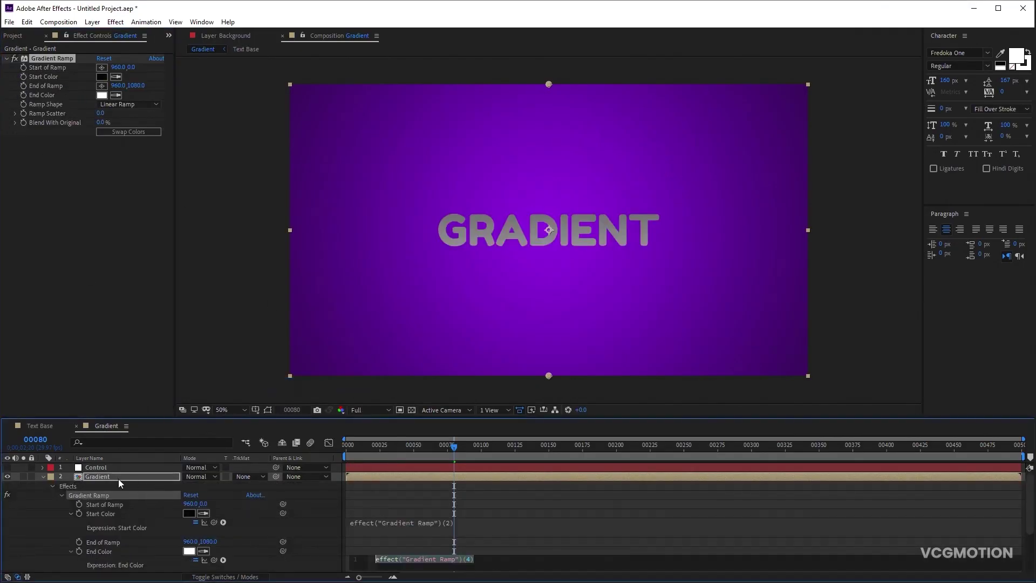
pyautogui.click(108, 467)
pyautogui.moveTo(214, 521); pyautogui.dragTo(37, 68)
pyautogui.moveTo(214, 559); pyautogui.dragTo(53, 85)
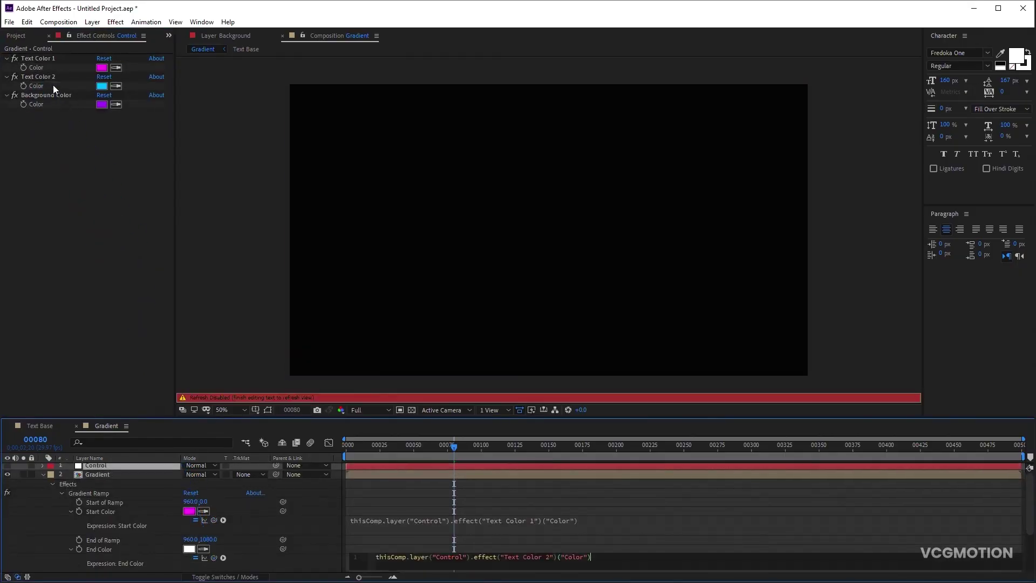
pyautogui.click(313, 489)
pyautogui.click(80, 477)
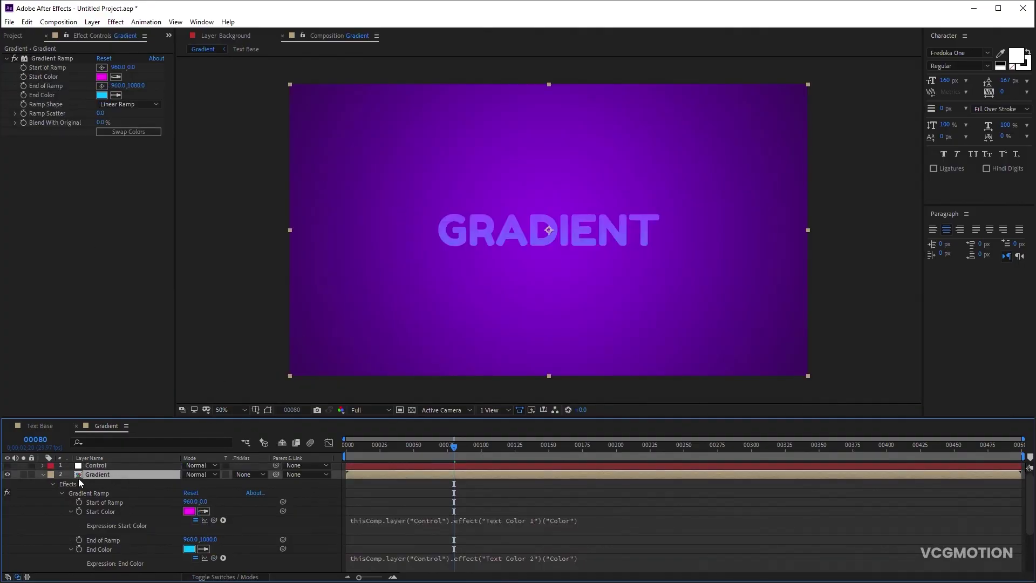
# - Run the ramp from the G (574,542) to the T (1336,556) and preview it
pyautogui.click(45, 474)
pyautogui.click(54, 58)
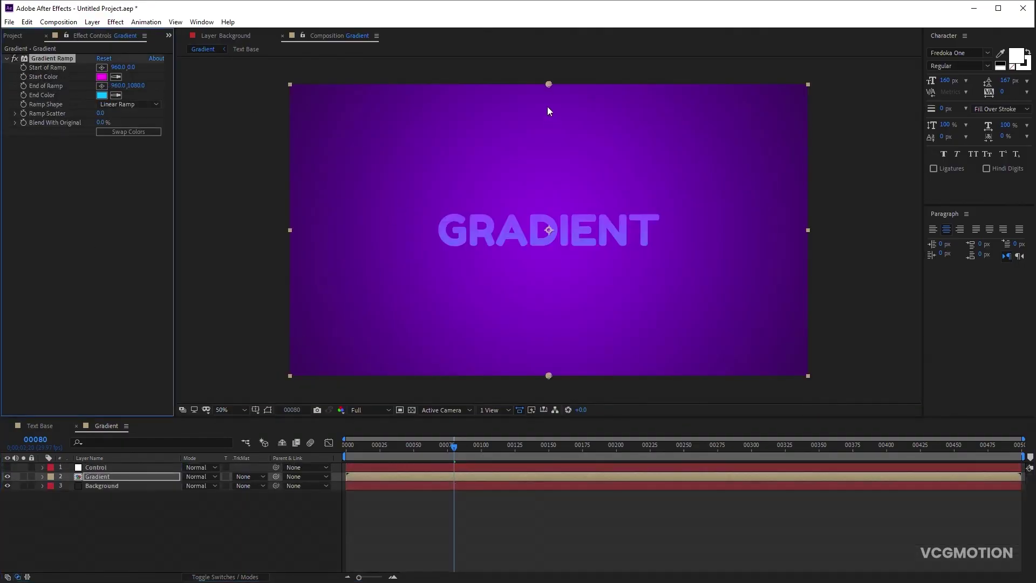
pyautogui.moveTo(549, 84); pyautogui.dragTo(452, 213)
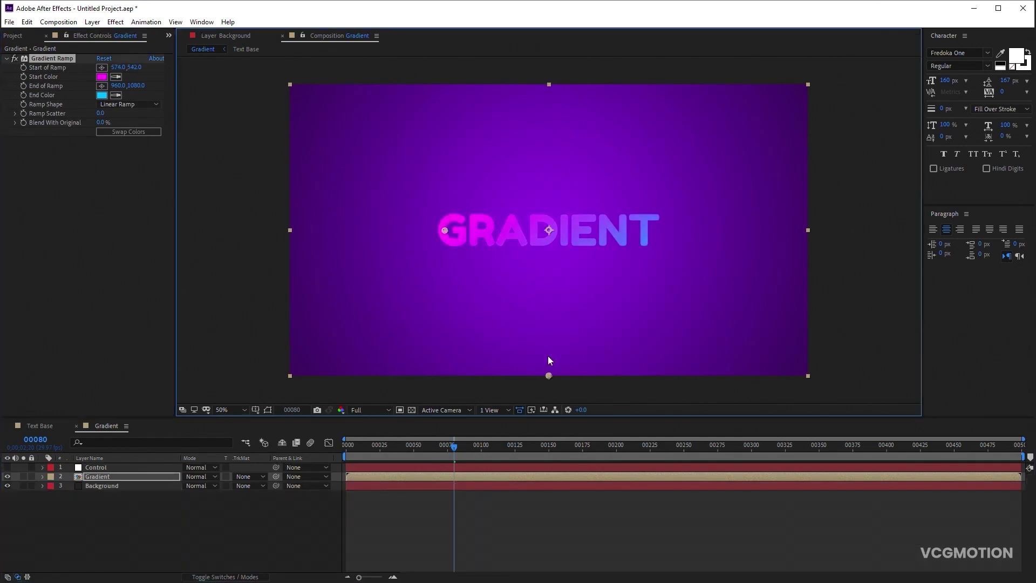
pyautogui.moveTo(548, 375); pyautogui.dragTo(649, 233)
pyautogui.press('/')
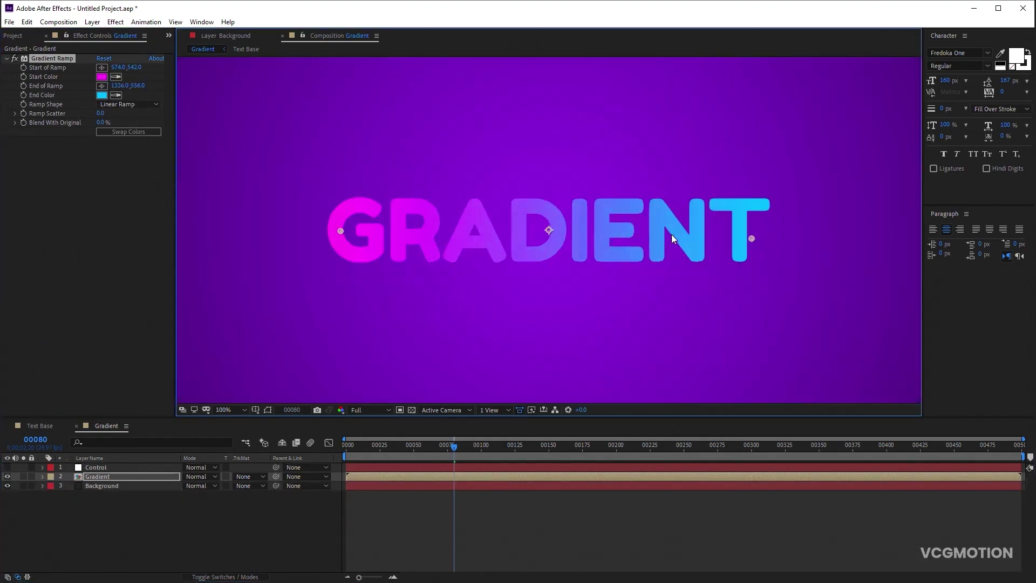
pyautogui.press(',')
pyautogui.press('space')
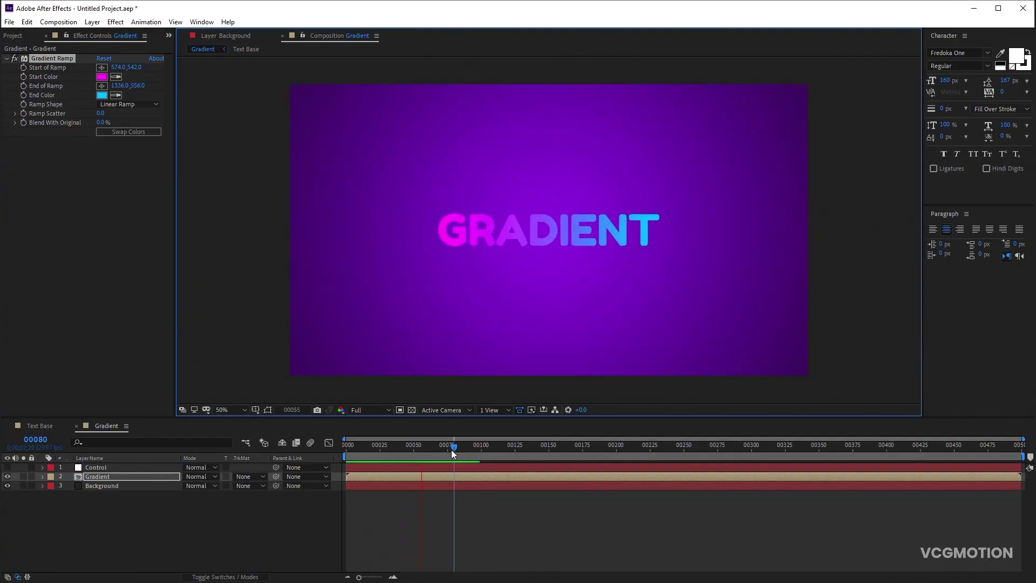
pyautogui.click(488, 455)
# - Drop another Text Base layer just above Background and rename it Bevel
pyautogui.click(9, 36)
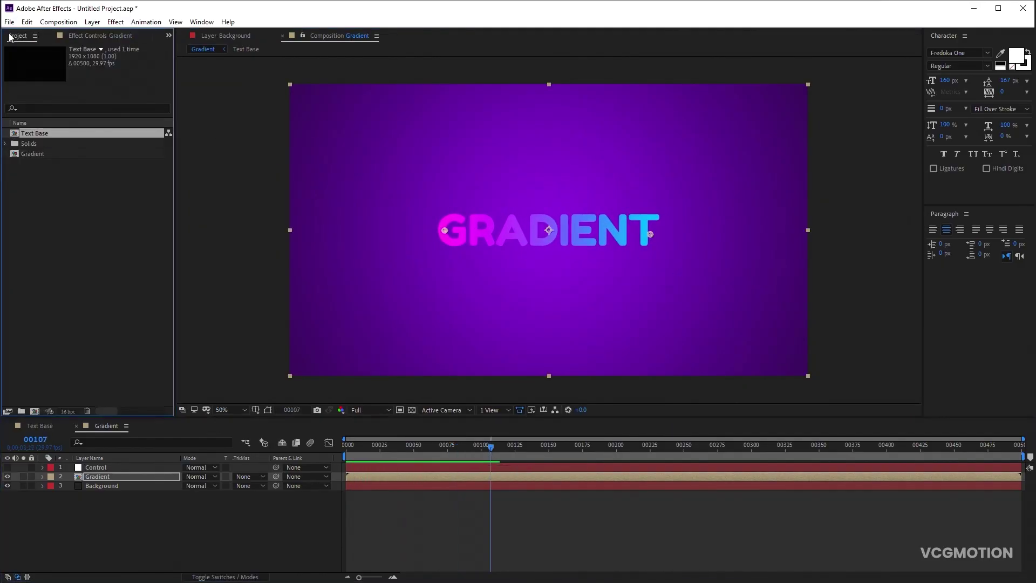
pyautogui.moveTo(35, 137); pyautogui.dragTo(109, 481)
pyautogui.press('Return')
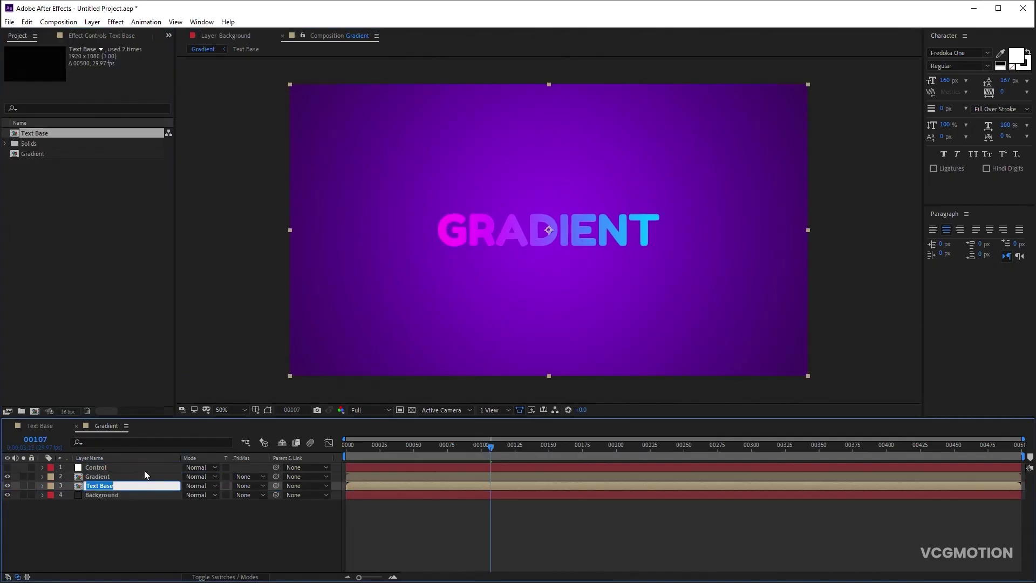
pyautogui.write('Bv')
pyautogui.write('vel')
pyautogui.press('Return')
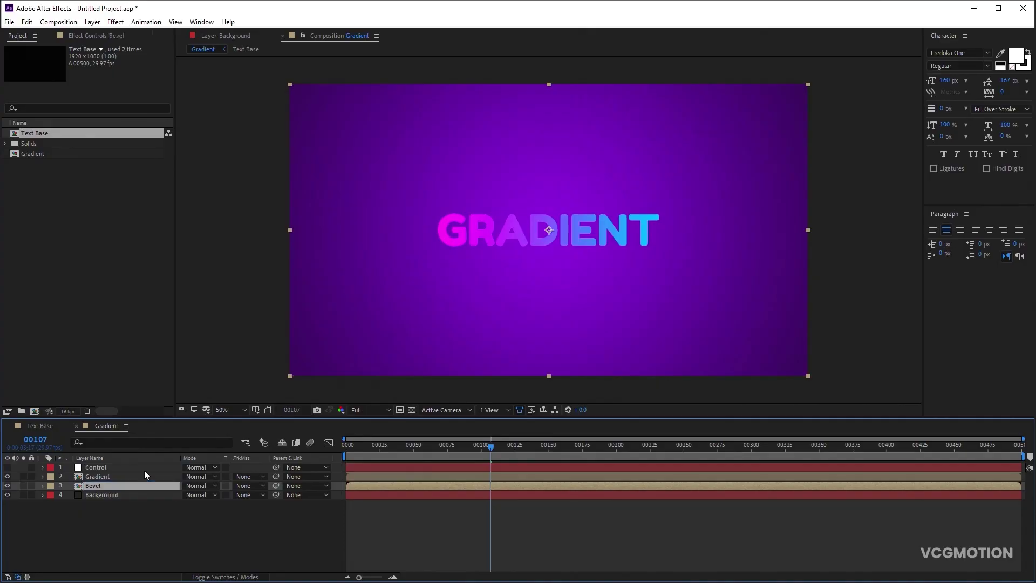
pyautogui.click(89, 34)
# - Add an Angle Control named Direction to Control, set to 225°
pyautogui.click(105, 466)
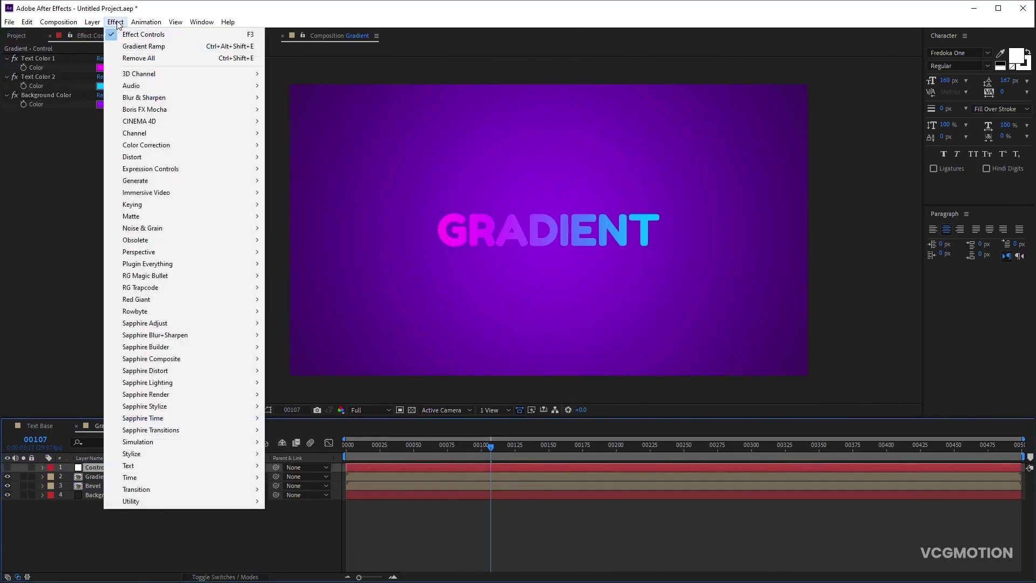
pyautogui.click(279, 181)
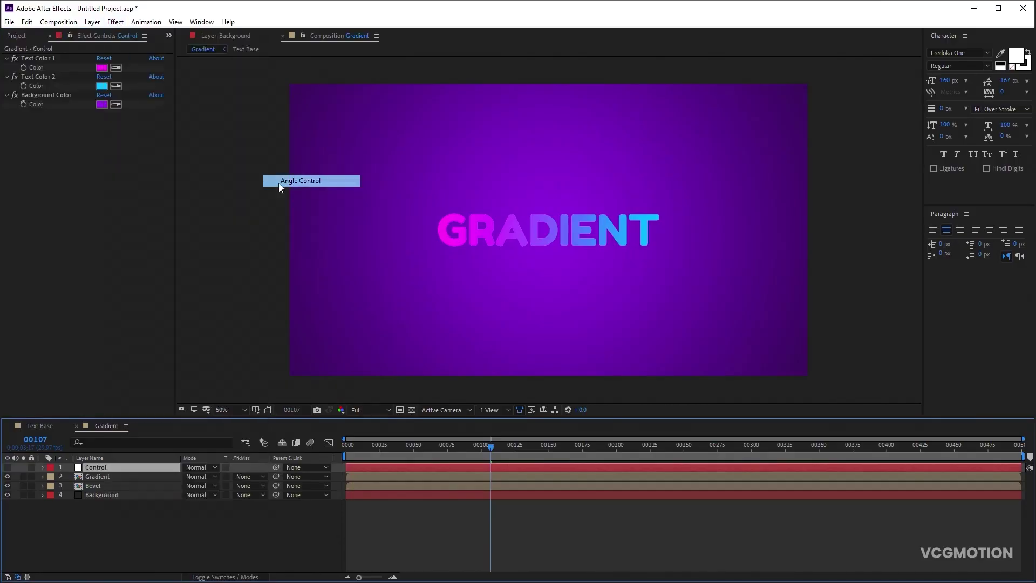
pyautogui.click(48, 113)
pyautogui.press('Return')
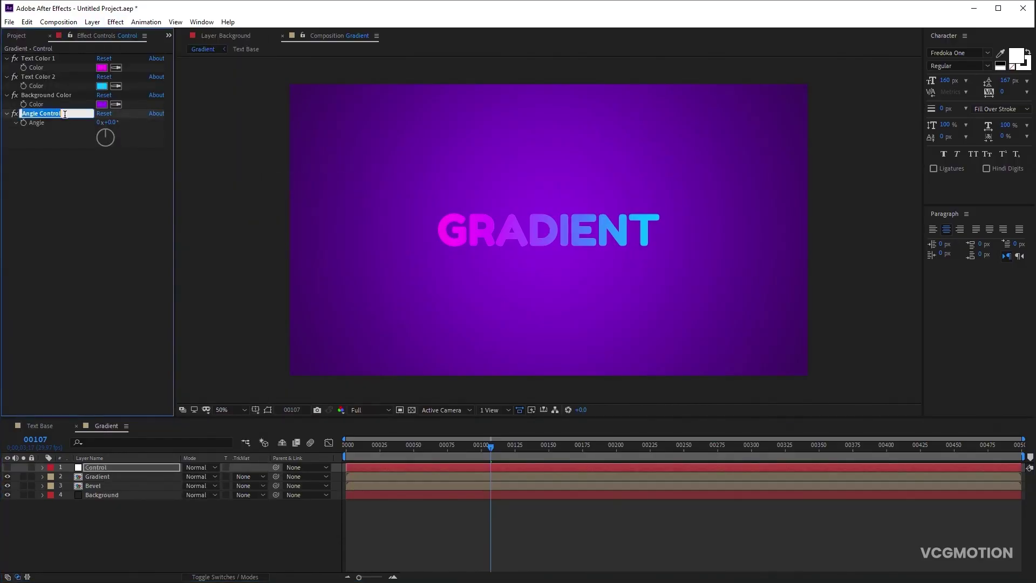
pyautogui.write('Direction')
pyautogui.press('Return')
pyautogui.click(111, 123)
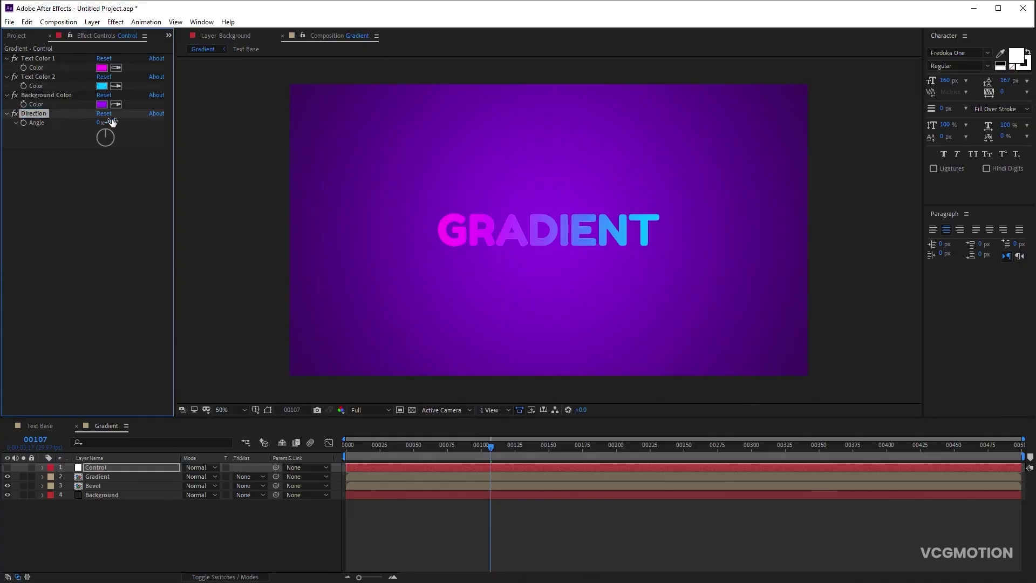
pyautogui.click(108, 190)
# - Add a Slider Control named Bevel to Control, set to 3
pyautogui.click(113, 22)
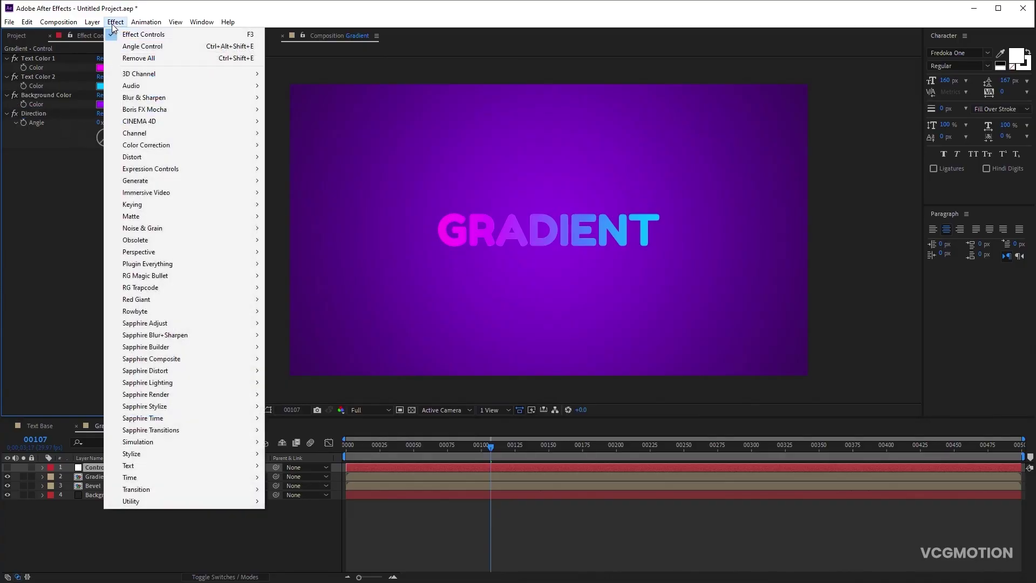
pyautogui.moveTo(187, 168)
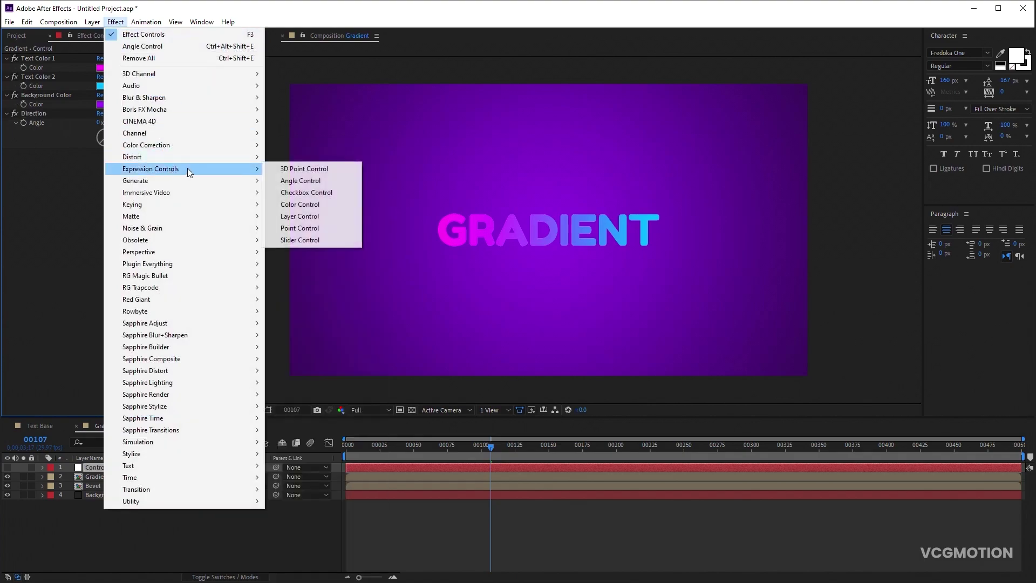
pyautogui.click(294, 239)
pyautogui.write('Bev')
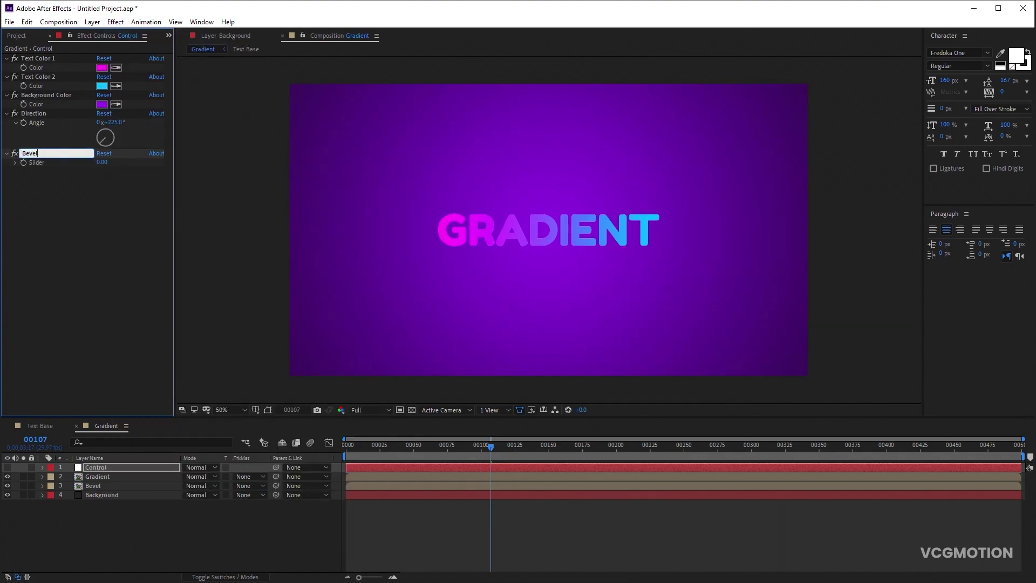
pyautogui.write('el')
pyautogui.press('Return')
pyautogui.click(100, 163)
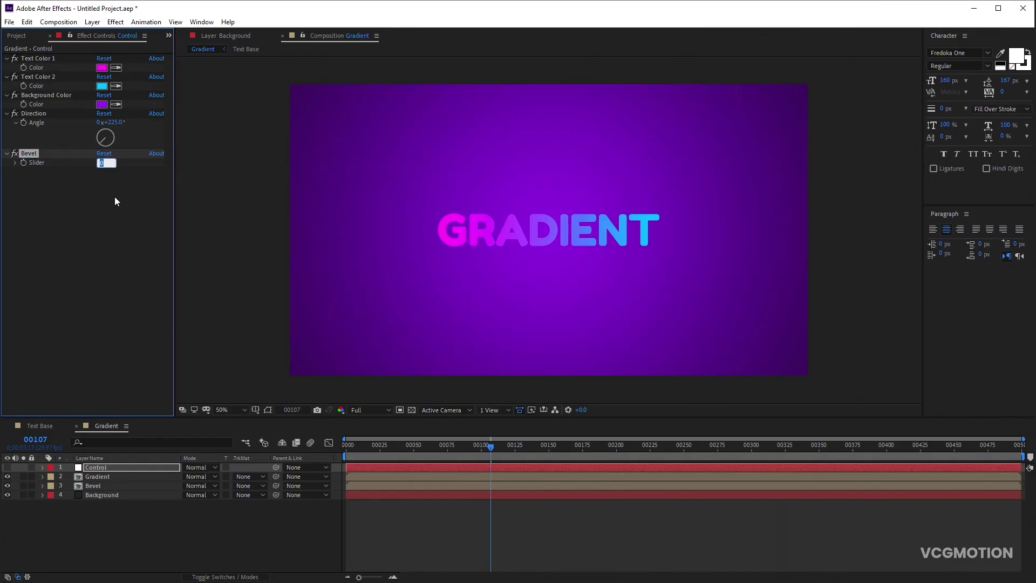
pyautogui.write('3')
pyautogui.press('Return')
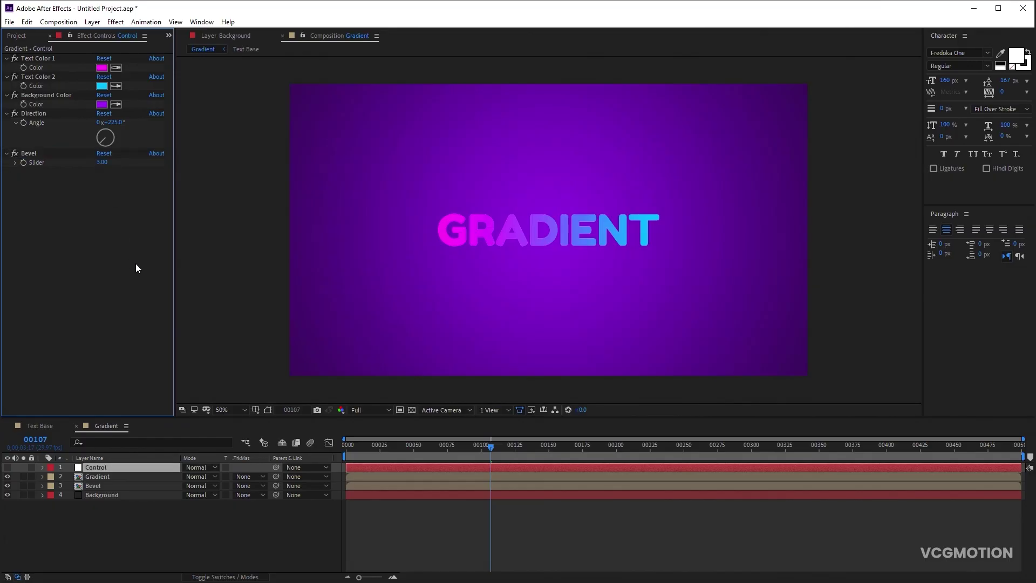
pyautogui.click(97, 486)
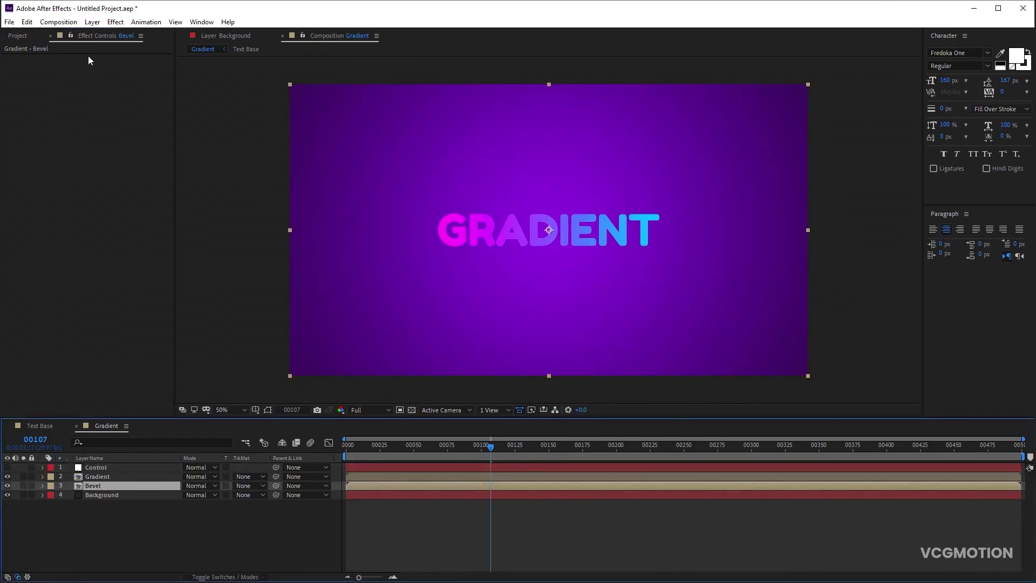
# - Add a Drop Shadow to the Bevel layer, rename it Bevel 1, and set its opacity to 100%
pyautogui.click(115, 21)
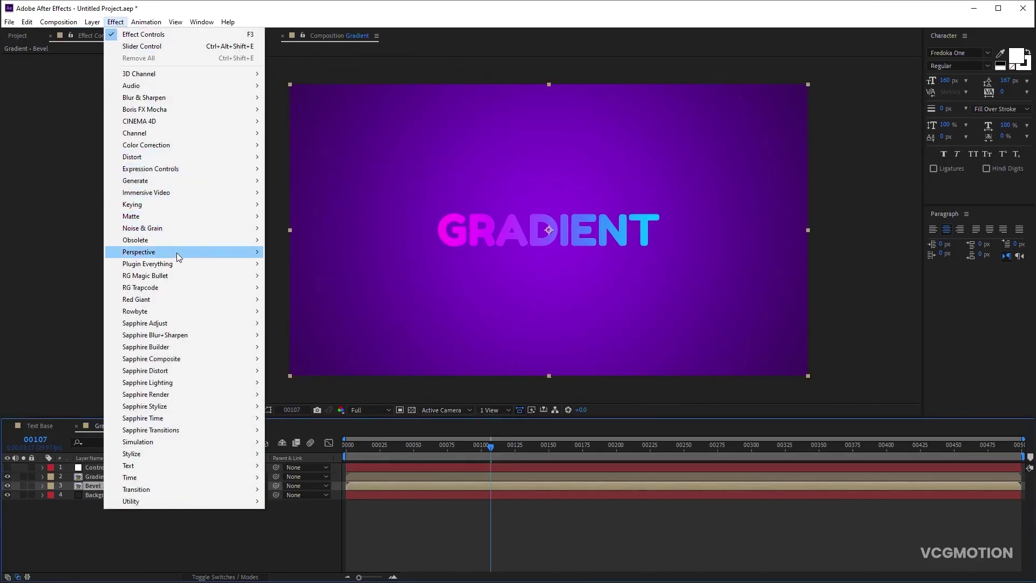
pyautogui.moveTo(178, 255)
pyautogui.click(296, 350)
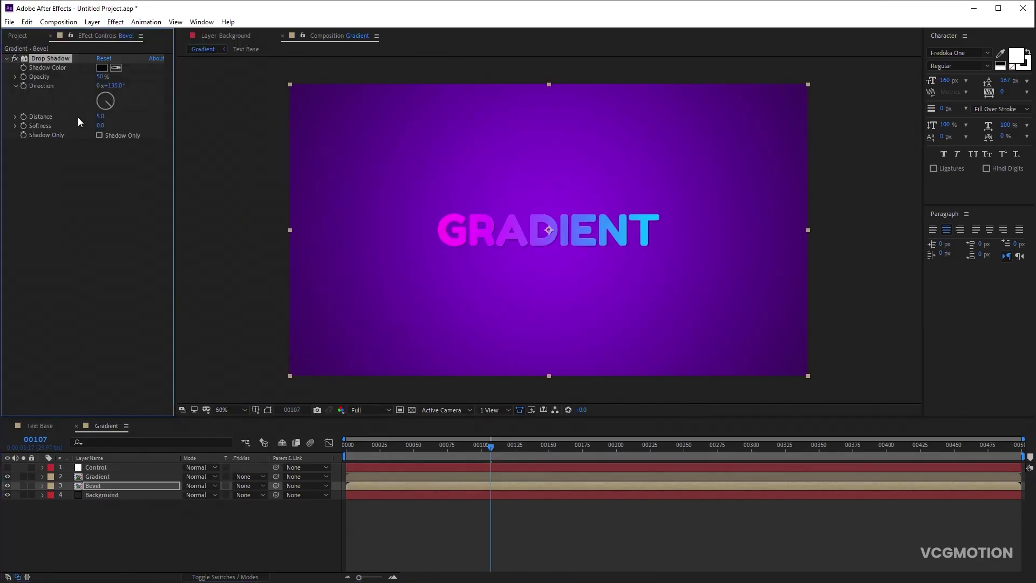
pyautogui.click(50, 58)
pyautogui.click(56, 56)
pyautogui.press('Return')
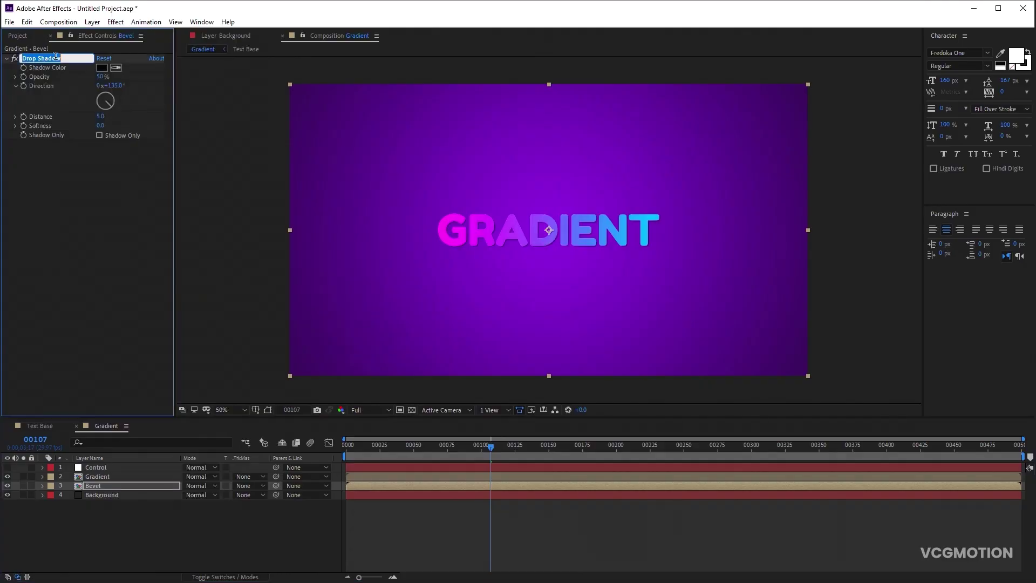
pyautogui.write('Bevel 1')
pyautogui.press('Return')
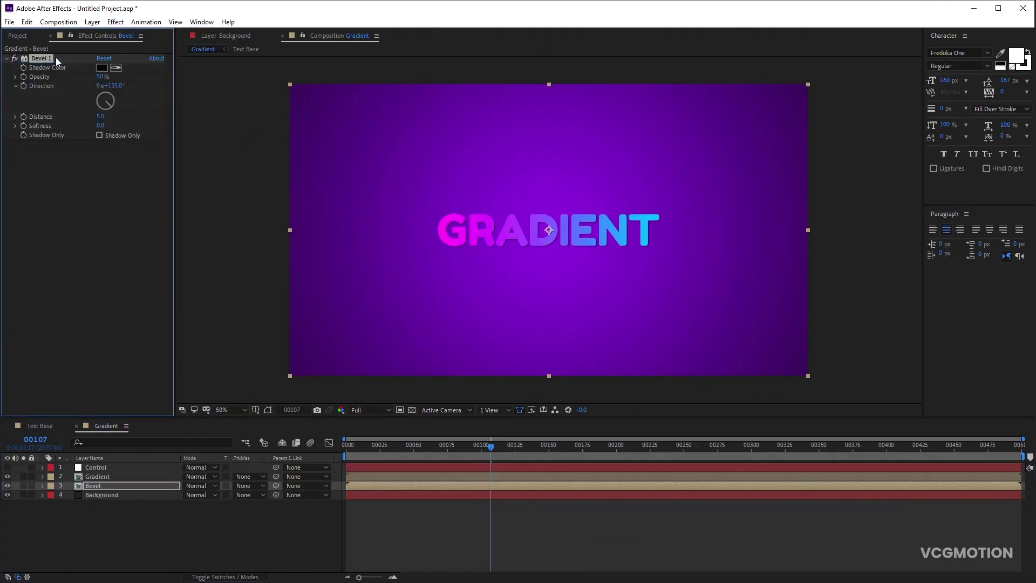
pyautogui.moveTo(100, 76); pyautogui.dragTo(218, 71)
# - Link the shadow's Direction and Distance by expression to Control's Direction angle and Bevel slider
pyautogui.keyDown('alt'); pyautogui.click(23, 86); pyautogui.keyUp('alt')
pyautogui.keyDown('alt'); pyautogui.click(24, 116); pyautogui.keyUp('alt')
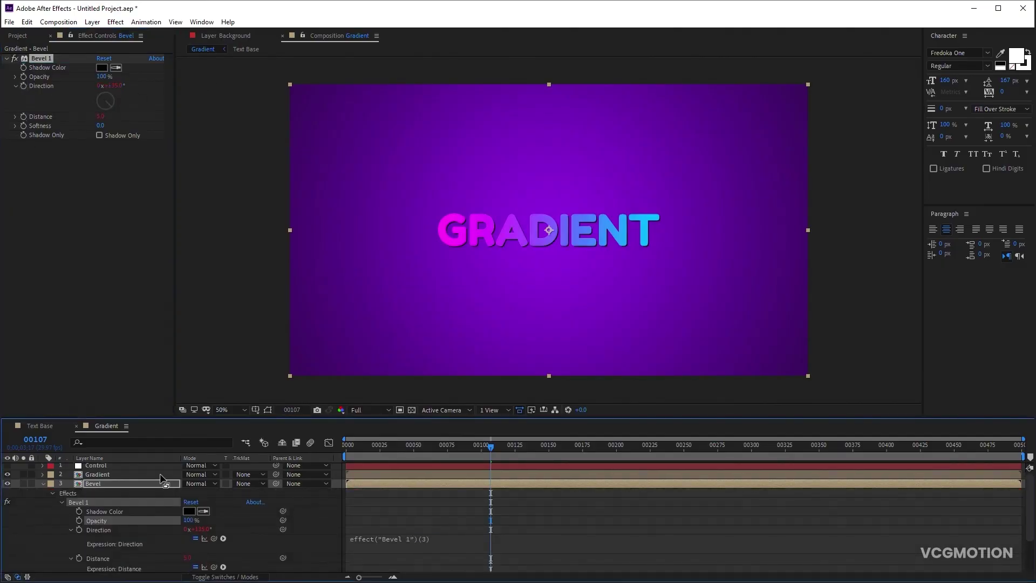
pyautogui.click(99, 465)
pyautogui.moveTo(213, 538); pyautogui.dragTo(51, 134)
pyautogui.scroll(-2, 216, 540)
pyautogui.moveTo(214, 524); pyautogui.dragTo(44, 164)
pyautogui.scroll(4, 448, 267)
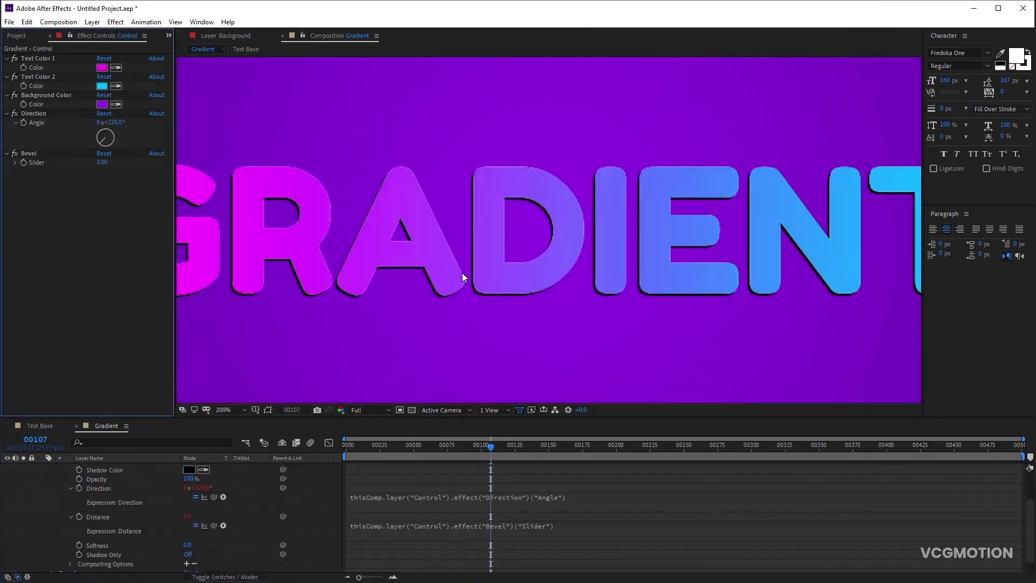
pyautogui.moveTo(462, 273); pyautogui.dragTo(544, 272)
pyautogui.scroll(2, 101, 491)
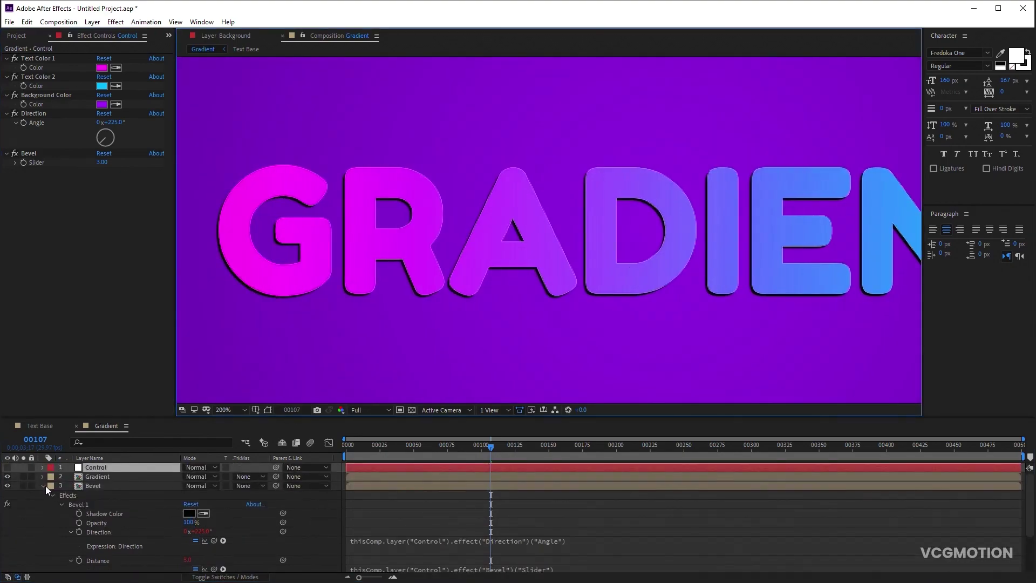
pyautogui.click(41, 486)
# - Set Bevel 1 to Shadow Only and duplicate it up to Bevel 10
pyautogui.click(101, 486)
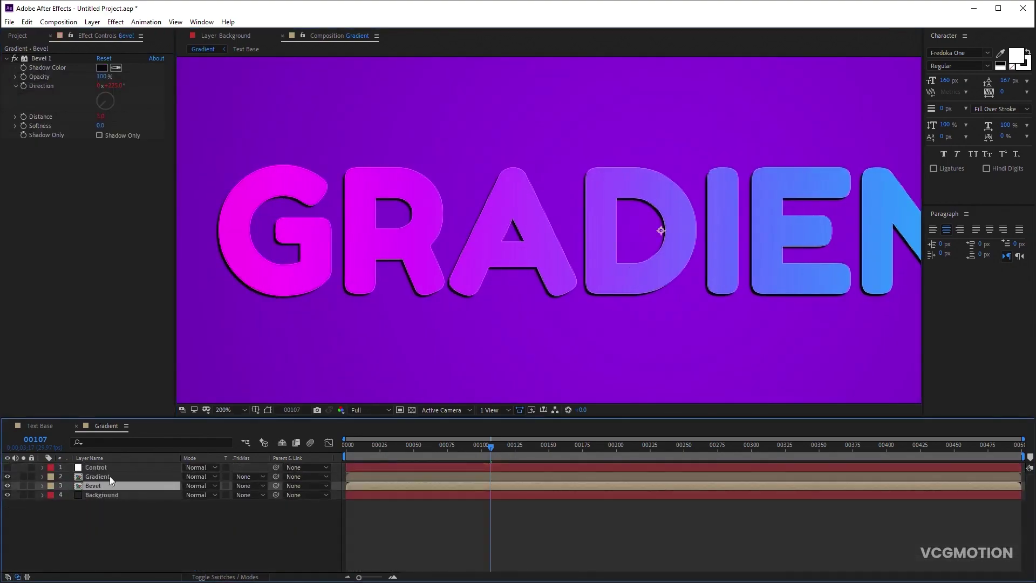
pyautogui.click(99, 136)
pyautogui.scroll(-2, 442, 231)
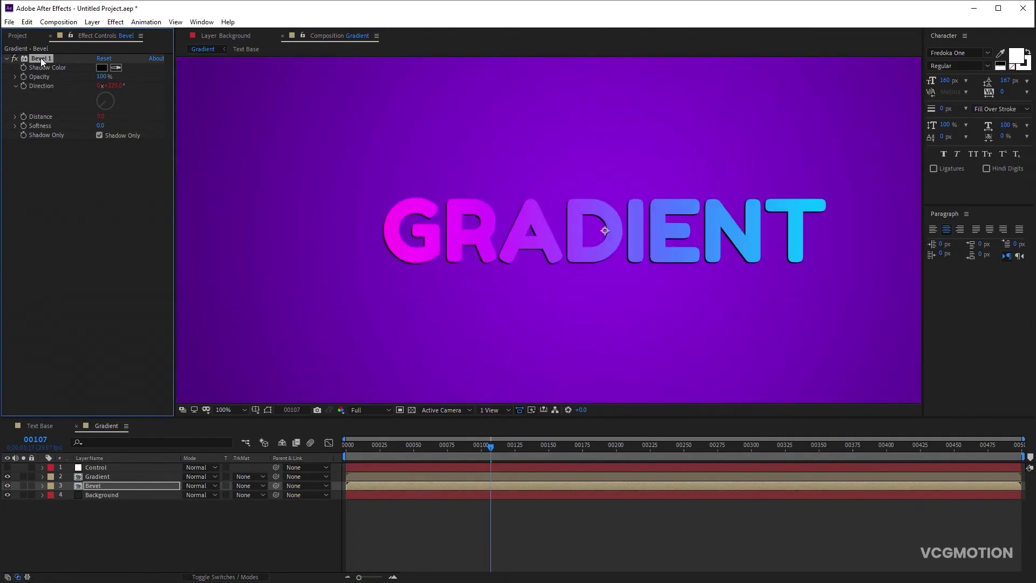
pyautogui.hotkey('ctrl', 'd')
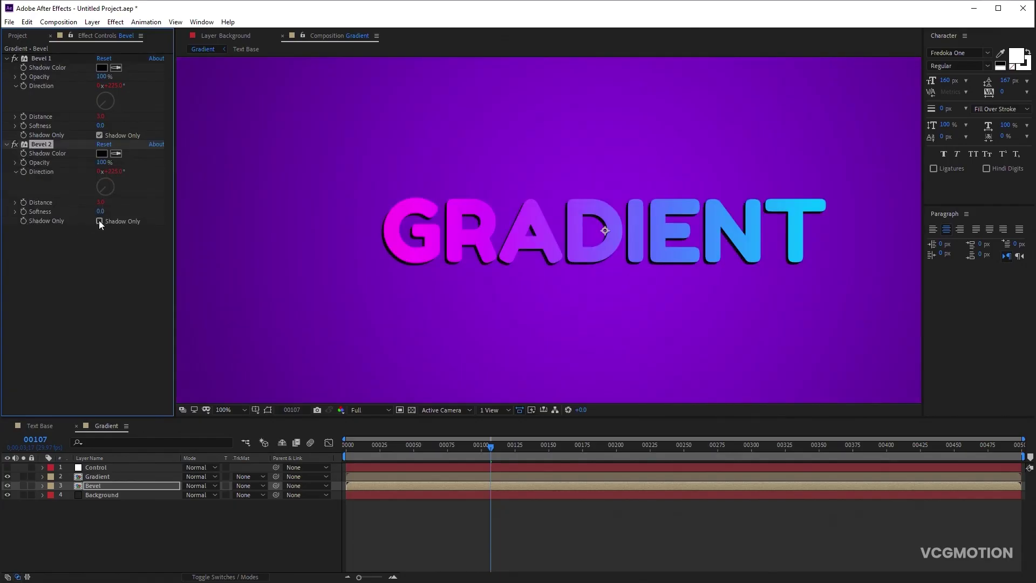
pyautogui.press('.')
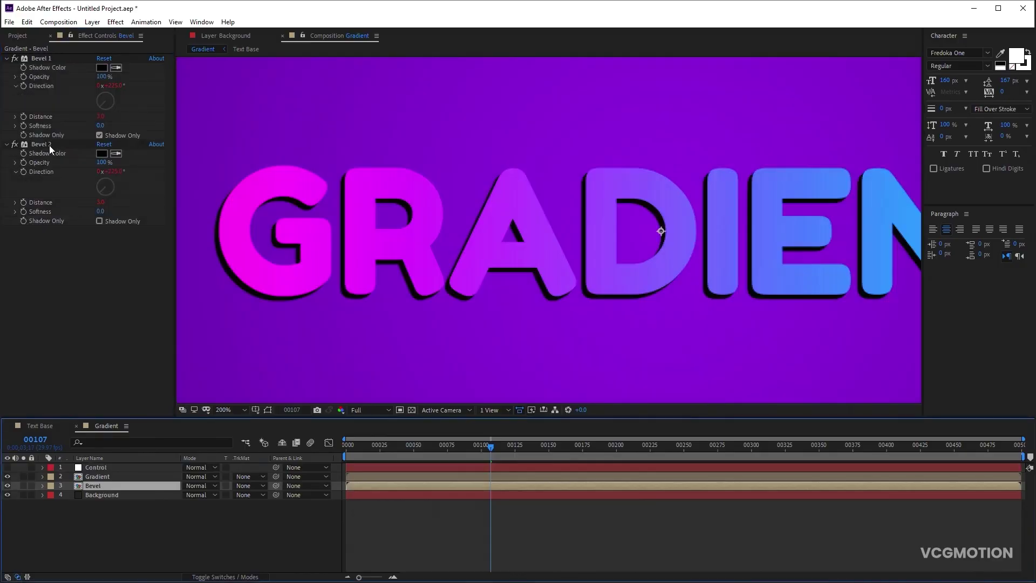
pyautogui.hotkey('ctrl', 'd')
pyautogui.hotkey('ctrl', 'd')
pyautogui.hotkey('ctrl', 'd')
pyautogui.hotkey('ctrl', 'd')
pyautogui.hotkey('ctrl', 'd')
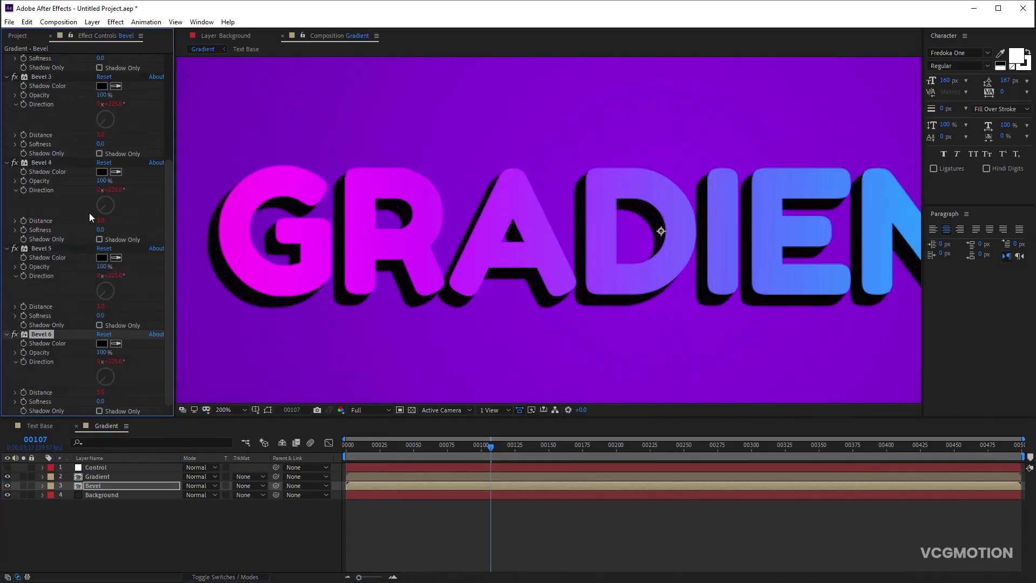
pyautogui.hotkey('ctrl', 'd')
pyautogui.hotkey('ctrl', 'd')
pyautogui.hotkey('ctrl', 'd')
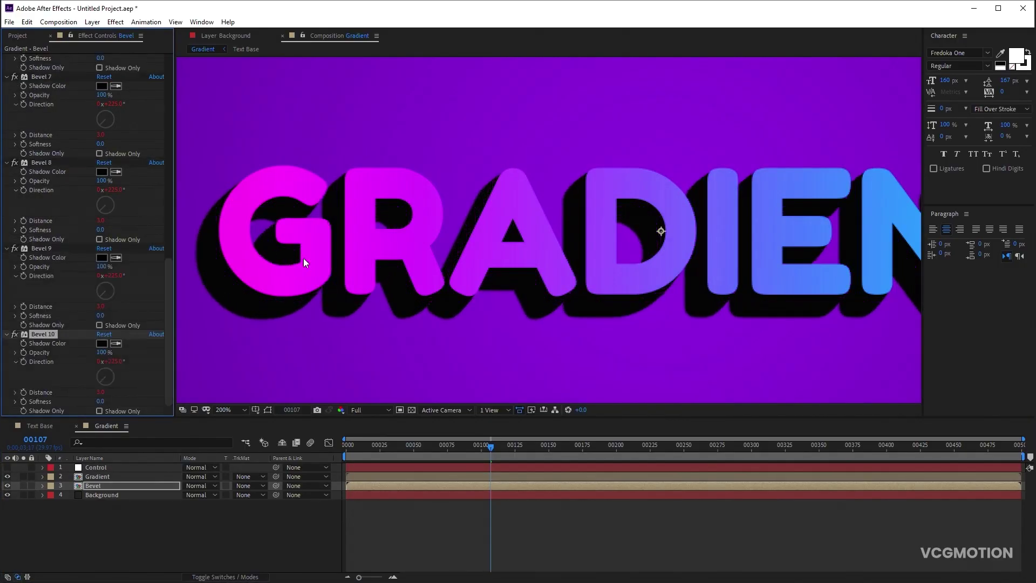
pyautogui.press(',')
pyautogui.moveTo(571, 268); pyautogui.dragTo(544, 267)
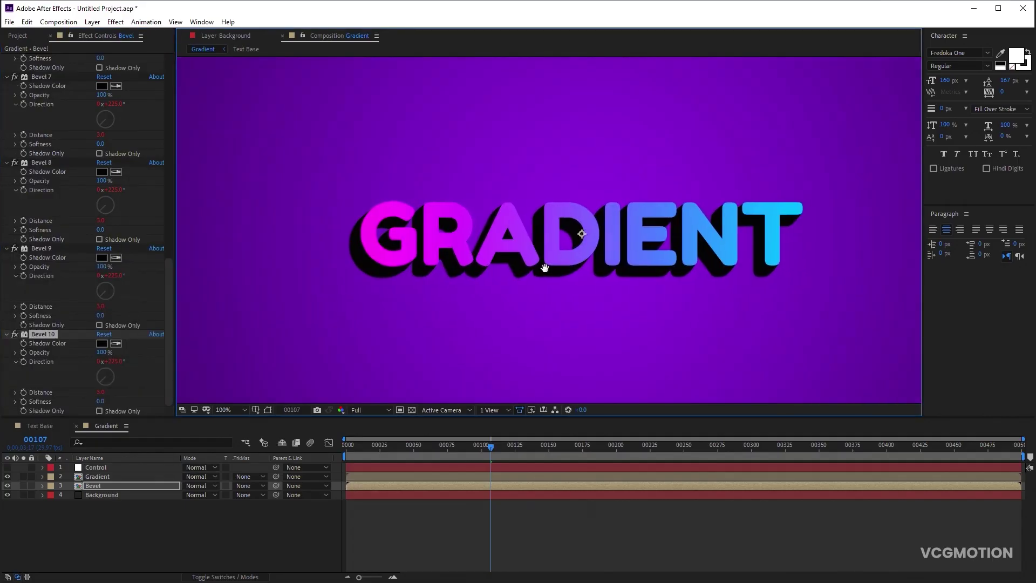
# - Apply the Gradient layer's Gradient Ramp to the Bevel layer
pyautogui.click(115, 469)
pyautogui.click(112, 473)
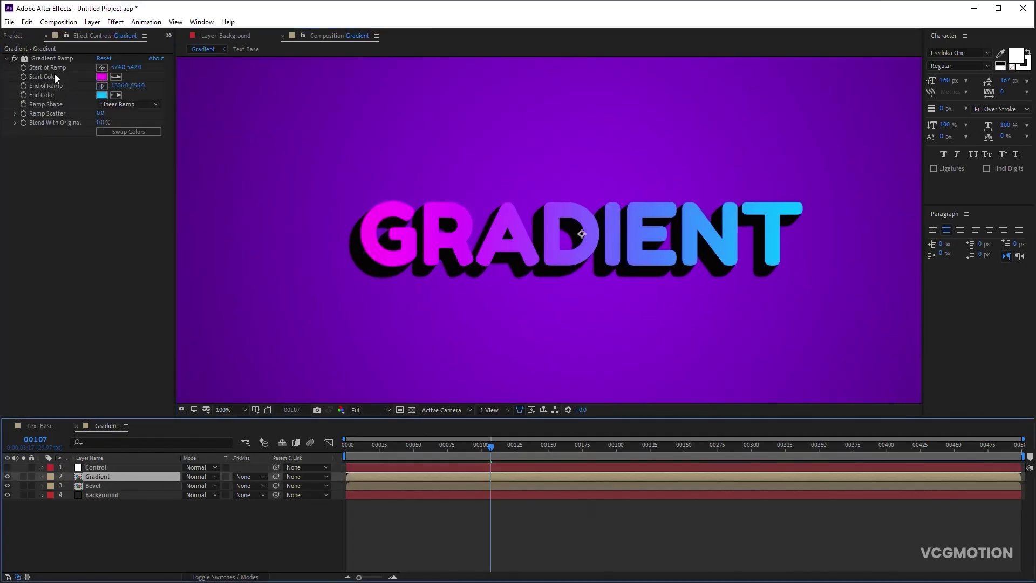
pyautogui.click(56, 61)
pyautogui.hotkey('ctrl', 'Down')
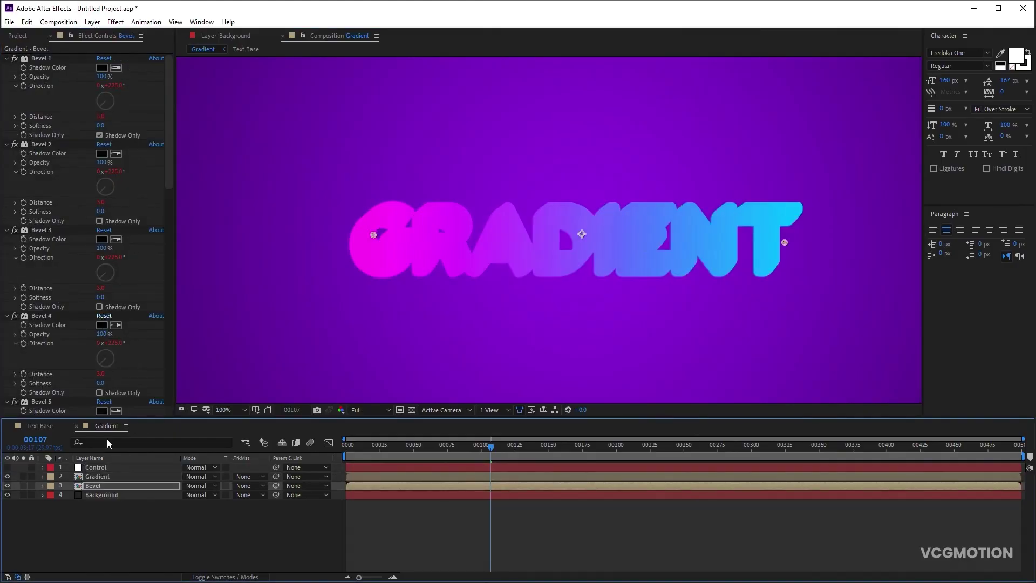
pyautogui.click(105, 469)
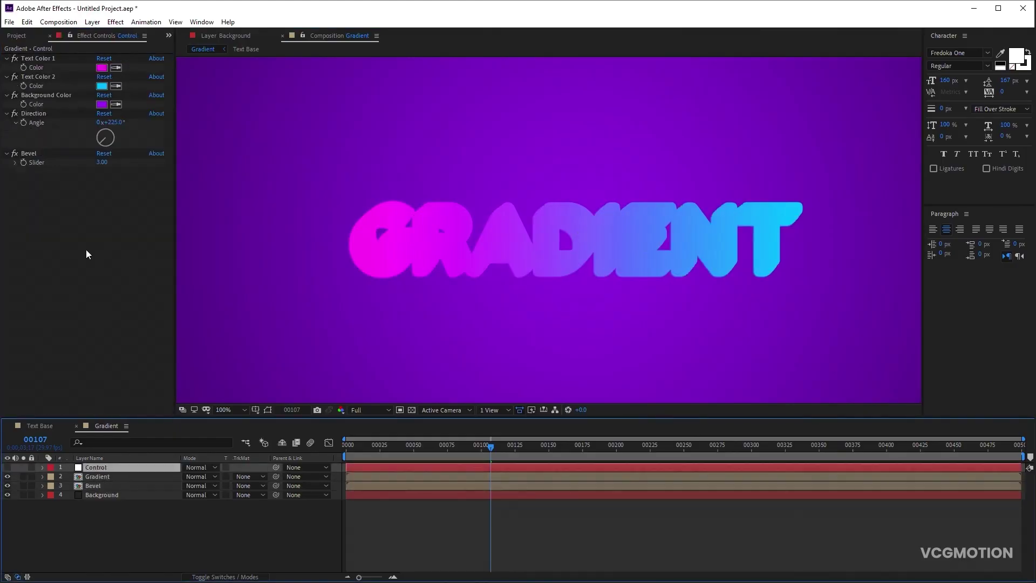
# - Add a Color Control to Control, place it below Text Color 2, and name it Bevel Color
pyautogui.click(115, 21)
pyautogui.moveTo(178, 169)
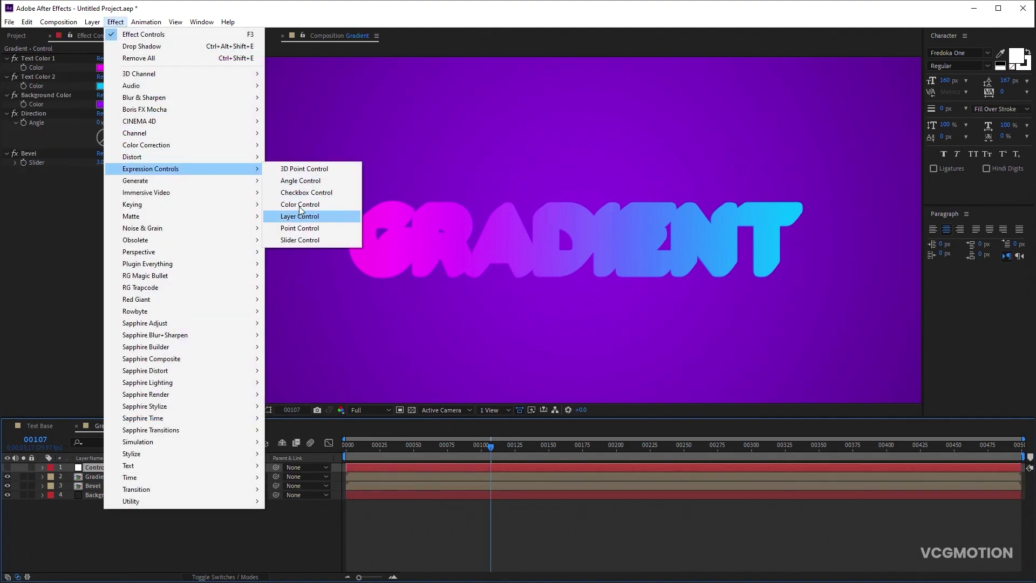
pyautogui.click(300, 205)
pyautogui.moveTo(38, 169); pyautogui.dragTo(72, 92)
pyautogui.press('Return')
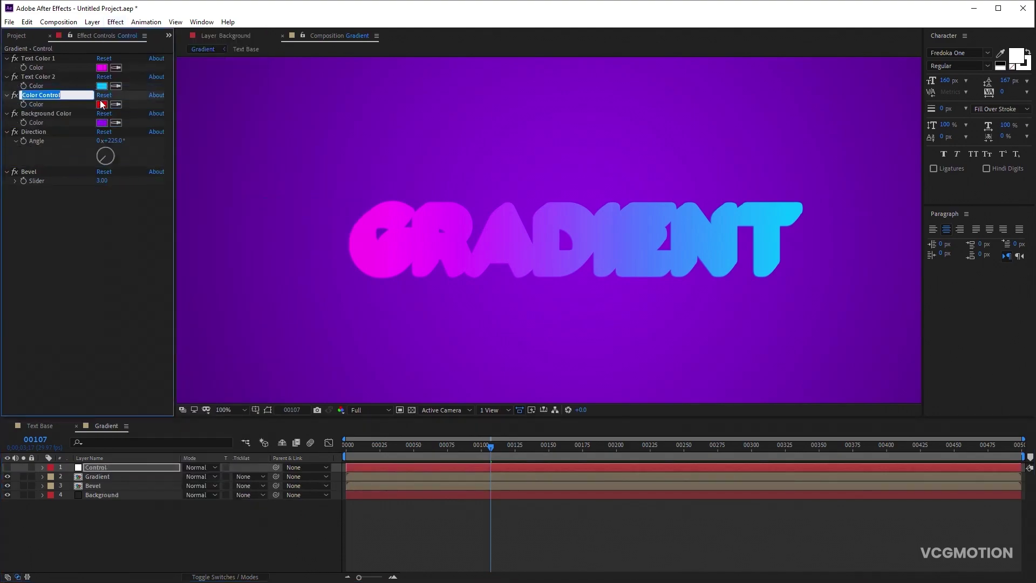
pyautogui.write('Bevel COloro')
pyautogui.press('Return')
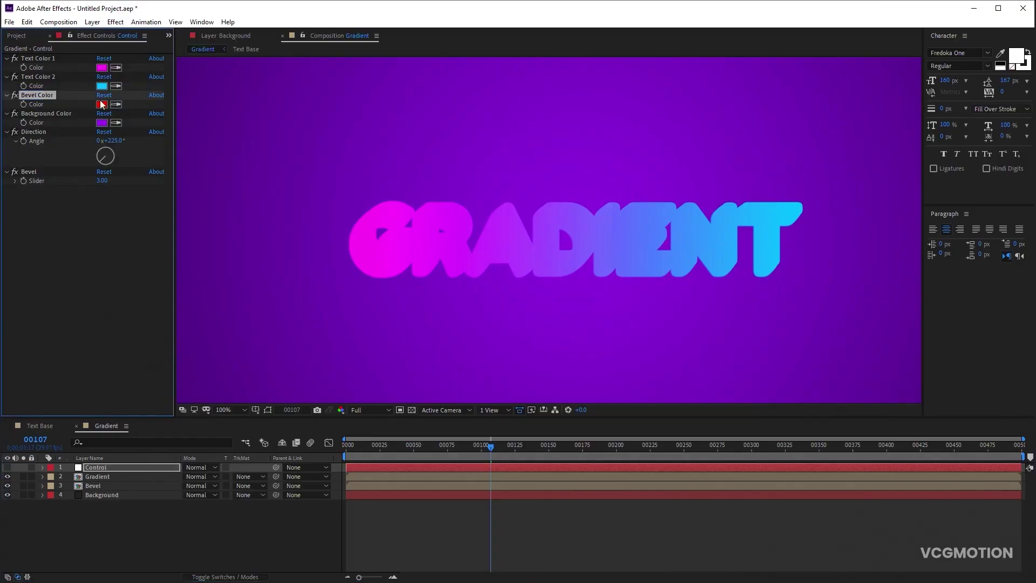
# - Set Bevel Color to a dark purple, 43235C
pyautogui.click(115, 104)
pyautogui.click(103, 122)
pyautogui.click(103, 106)
pyautogui.moveTo(798, 258); pyautogui.dragTo(788, 300)
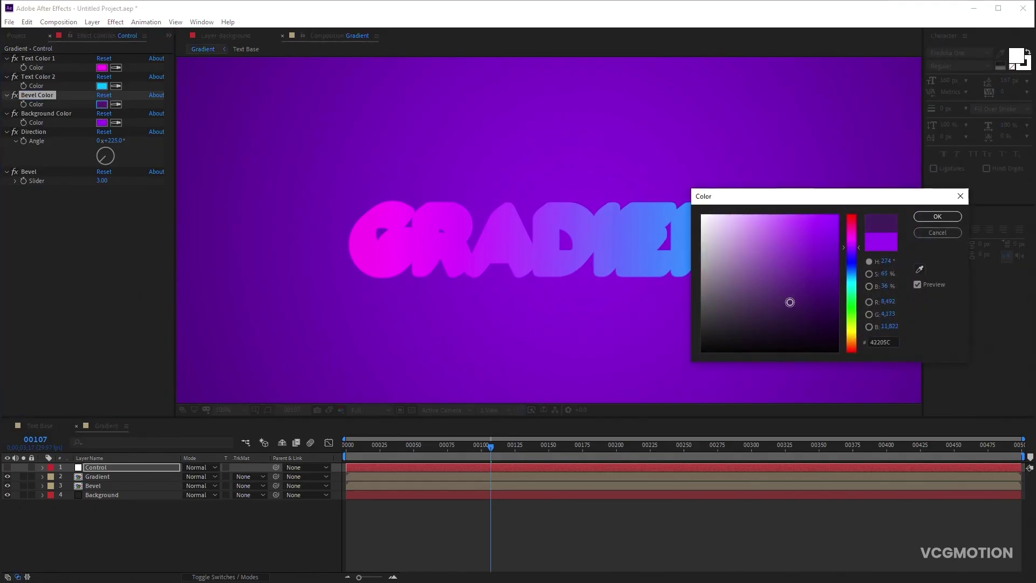
pyautogui.click(949, 215)
pyautogui.click(93, 485)
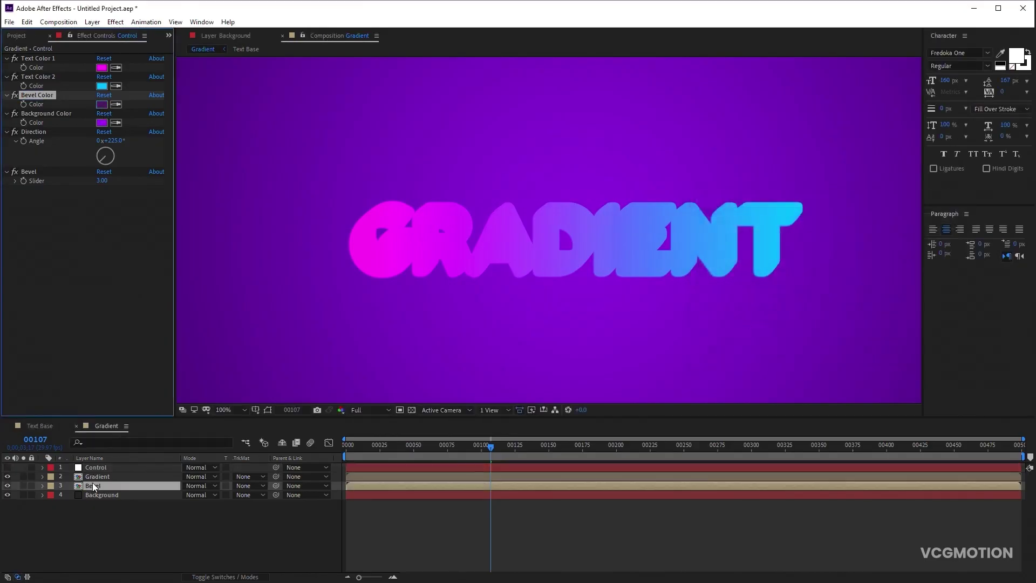
# - Add a Tint to the Bevel layer and link Map Black To and Map White To to Bevel Color
pyautogui.click(116, 22)
pyautogui.moveTo(165, 145)
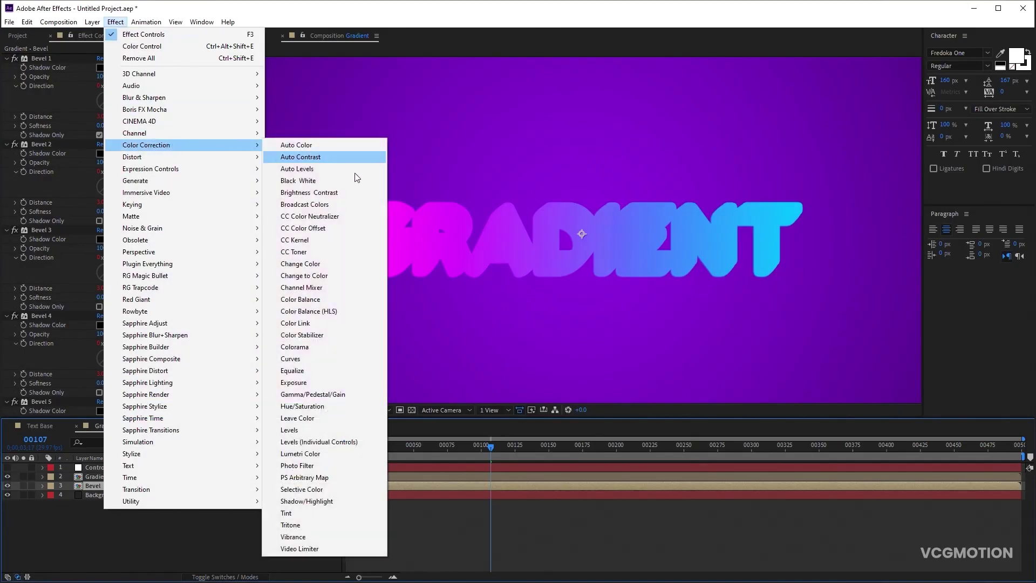
pyautogui.click(288, 512)
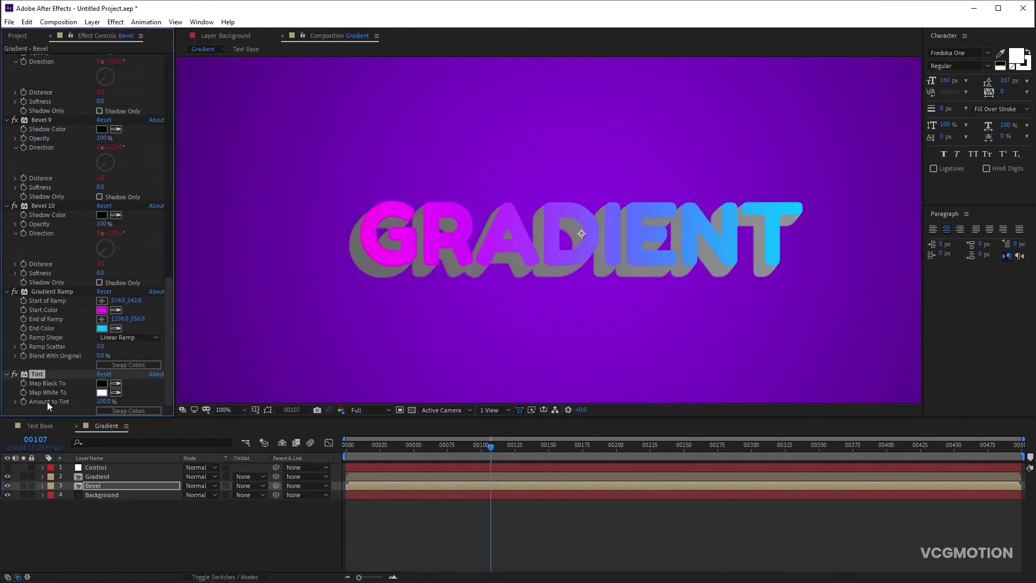
pyautogui.press('e')
pyautogui.press('e')
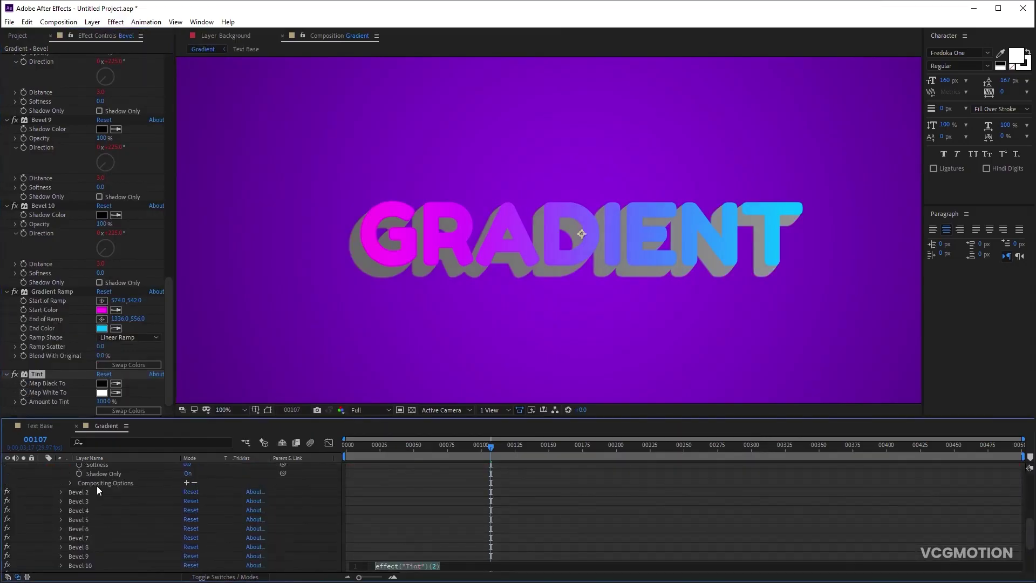
pyautogui.scroll(3, 96, 485)
pyautogui.click(95, 470)
pyautogui.click(57, 504)
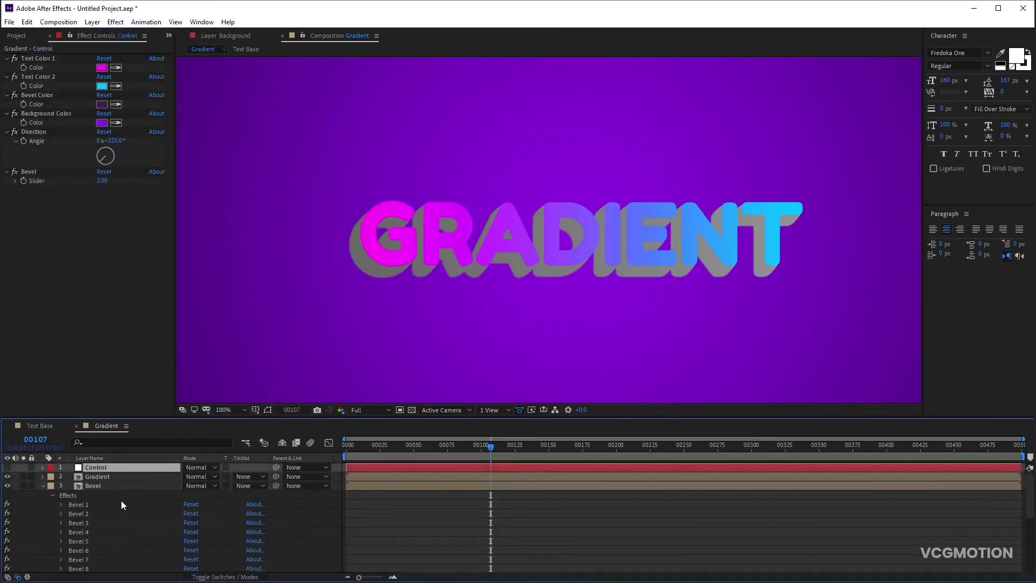
pyautogui.scroll(-6, 139, 510)
pyautogui.moveTo(214, 498); pyautogui.dragTo(44, 105)
pyautogui.moveTo(214, 537); pyautogui.dragTo(38, 104)
pyautogui.click(326, 516)
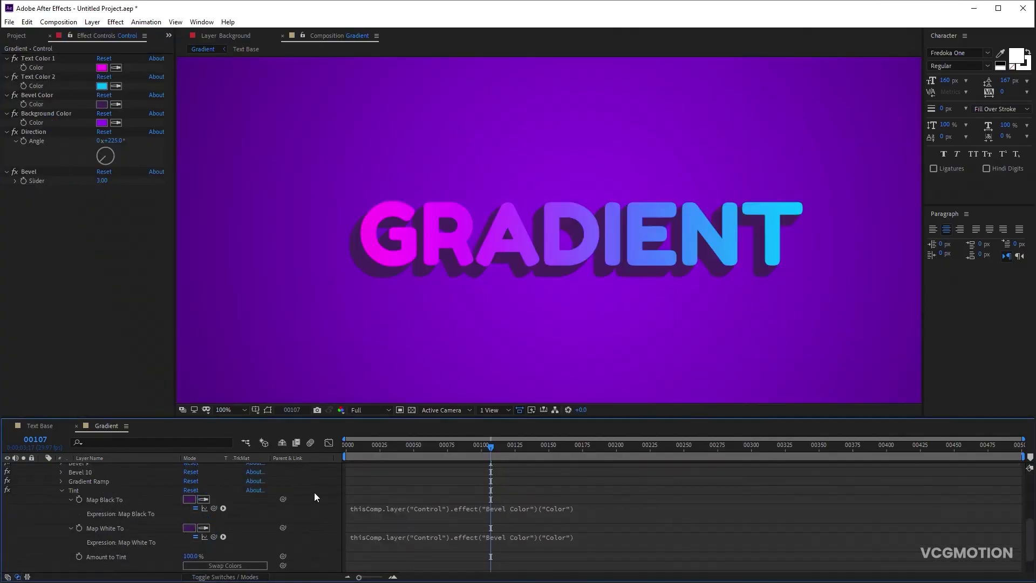
# - Set the Tint's Amount to Tint to 70%
pyautogui.scroll(5, 60, 515)
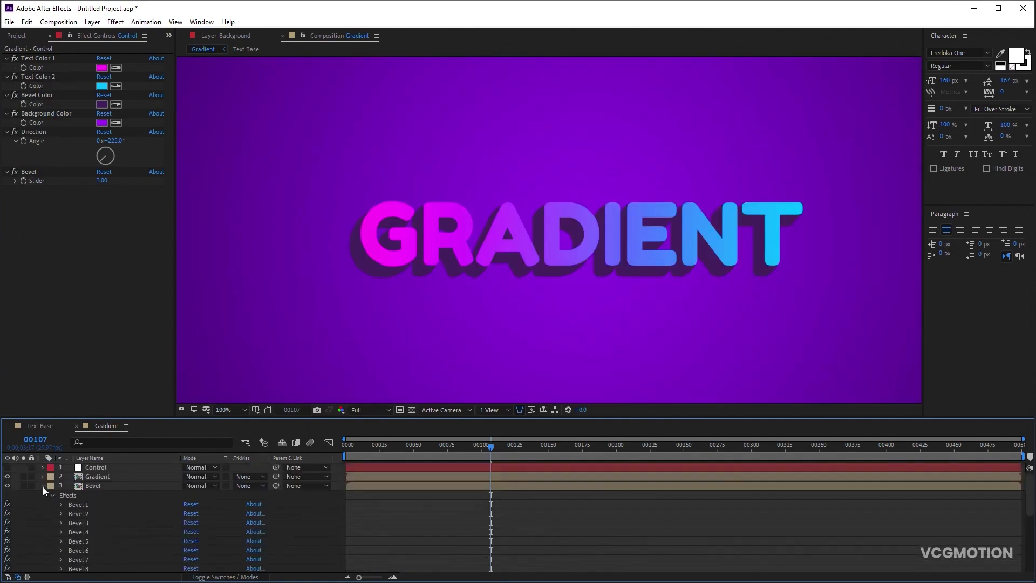
pyautogui.click(43, 486)
pyautogui.click(103, 487)
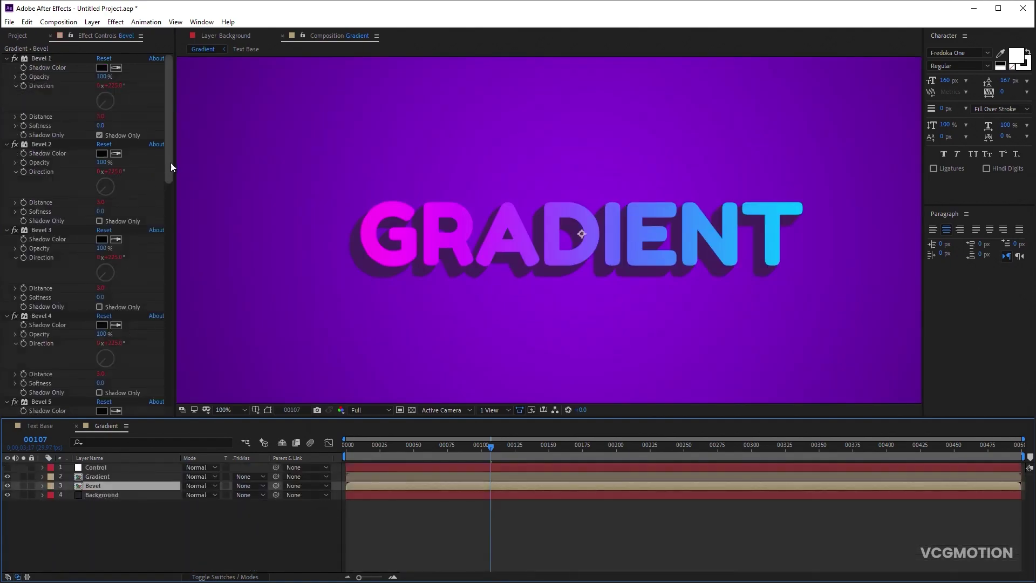
pyautogui.moveTo(171, 163); pyautogui.dragTo(196, 400)
pyautogui.click(104, 402)
pyautogui.write('70')
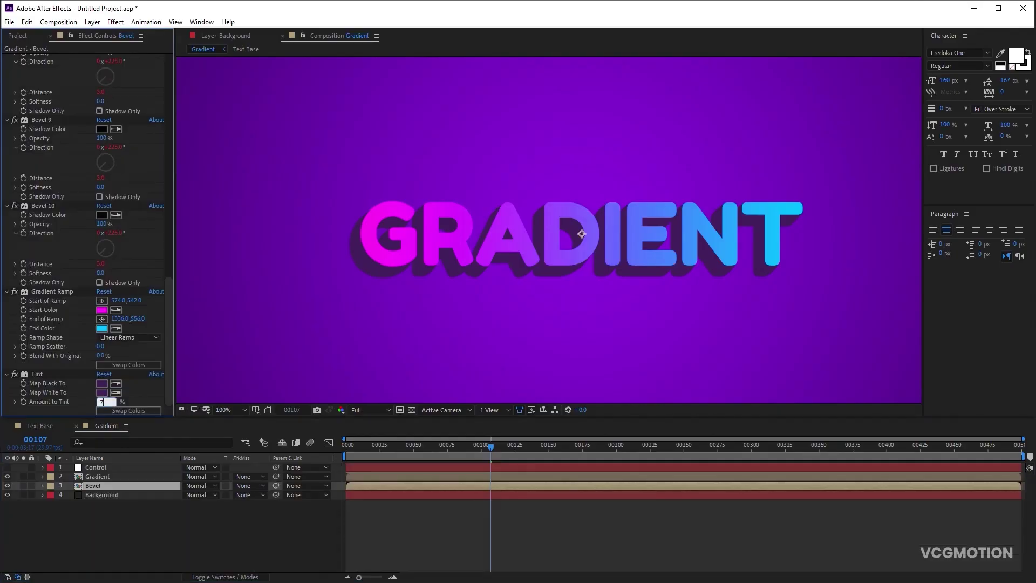
pyautogui.press('Return')
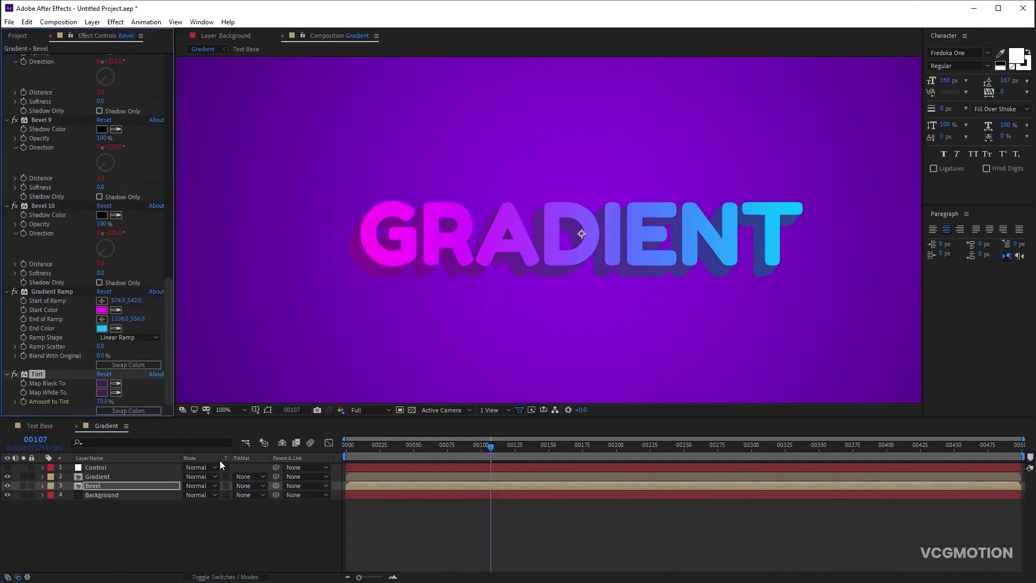
# - Darken Control's Bevel Color to 261433
pyautogui.click(102, 468)
pyautogui.click(102, 104)
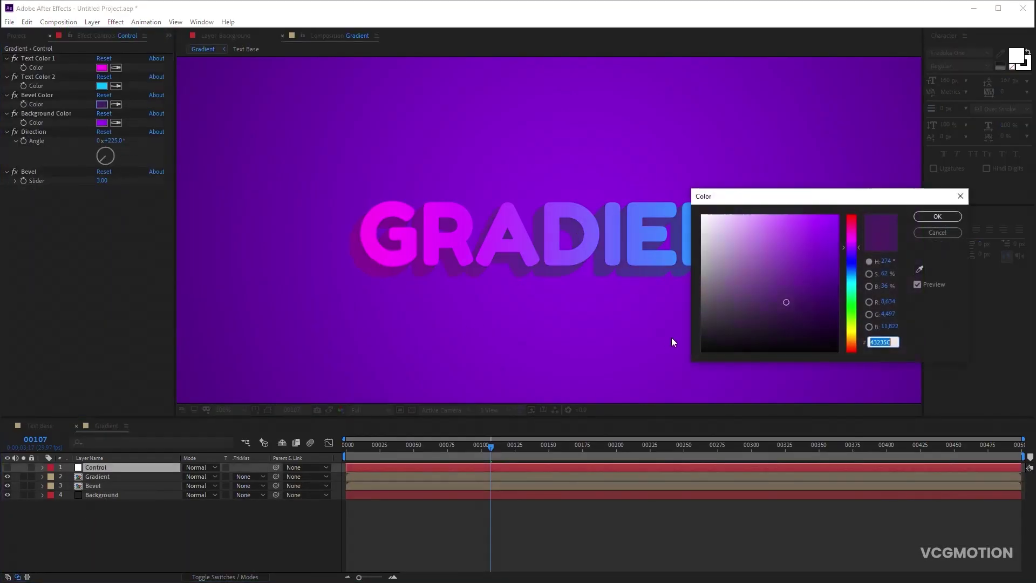
pyautogui.moveTo(786, 301); pyautogui.dragTo(784, 323)
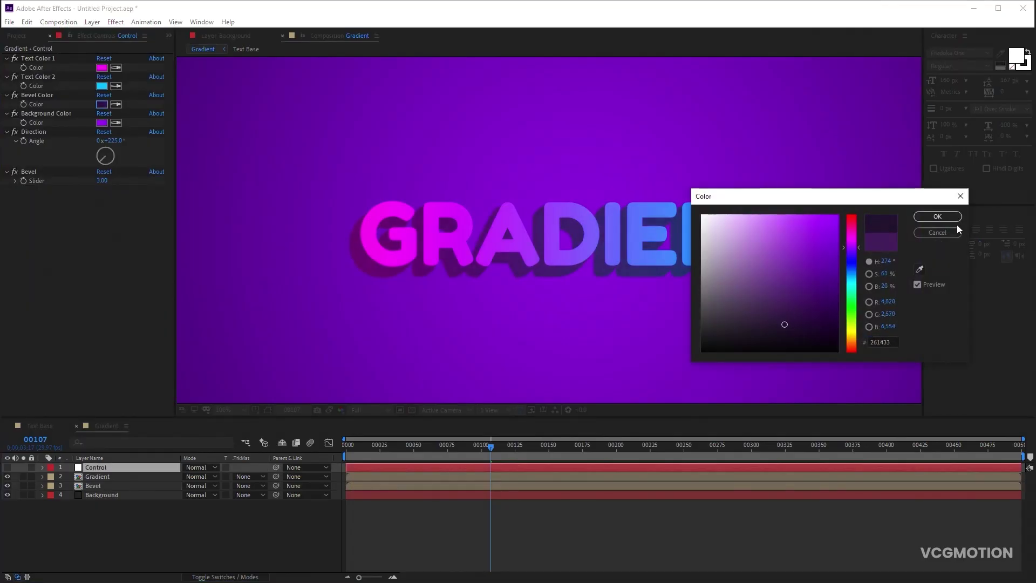
pyautogui.click(933, 217)
pyautogui.press(',')
pyautogui.press('.')
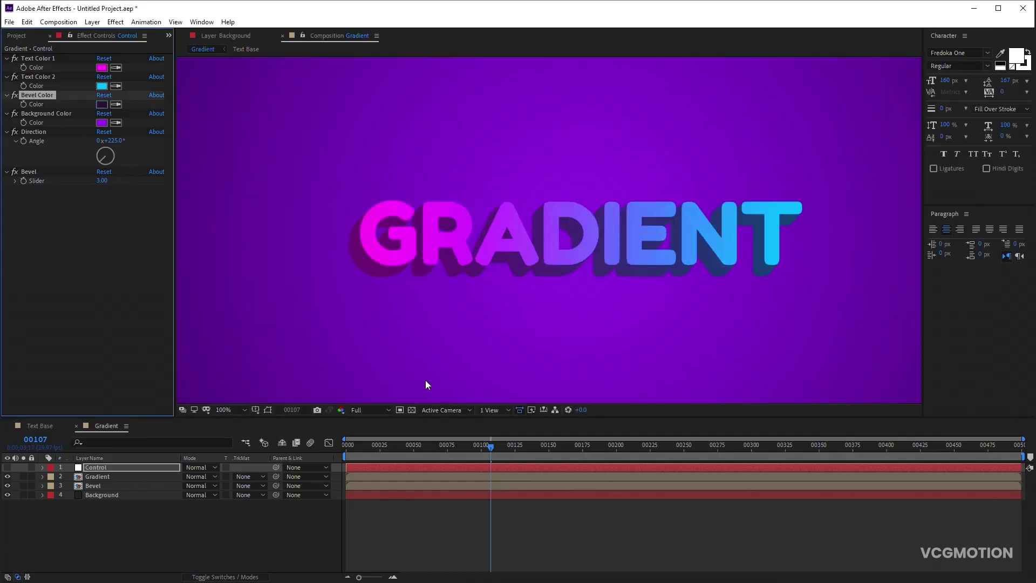
# - Add a Bevel and Emboss layer style to the Bevel layer and expand its properties
pyautogui.click(108, 485)
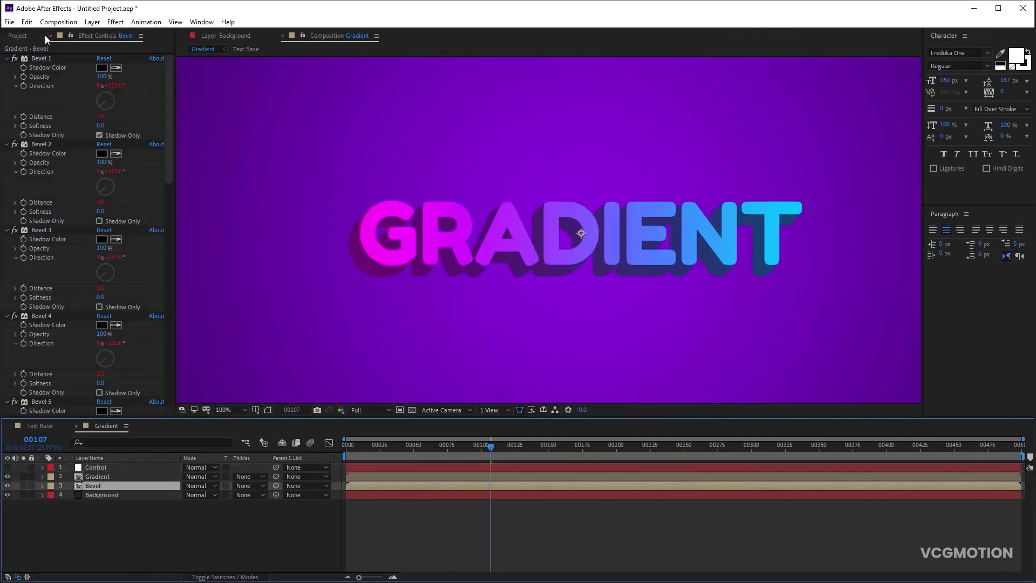
pyautogui.click(92, 22)
pyautogui.moveTo(154, 295)
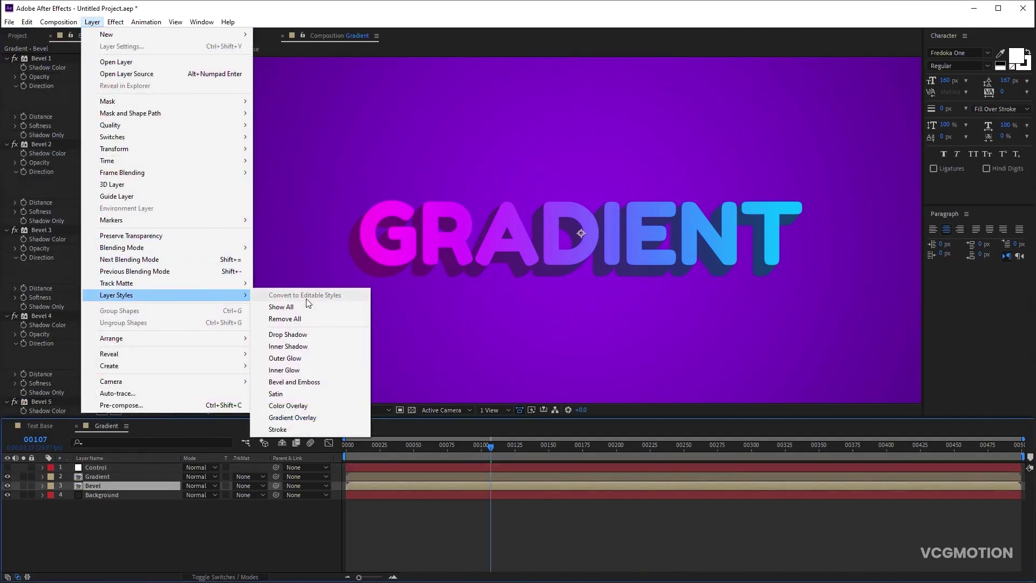
pyautogui.click(295, 382)
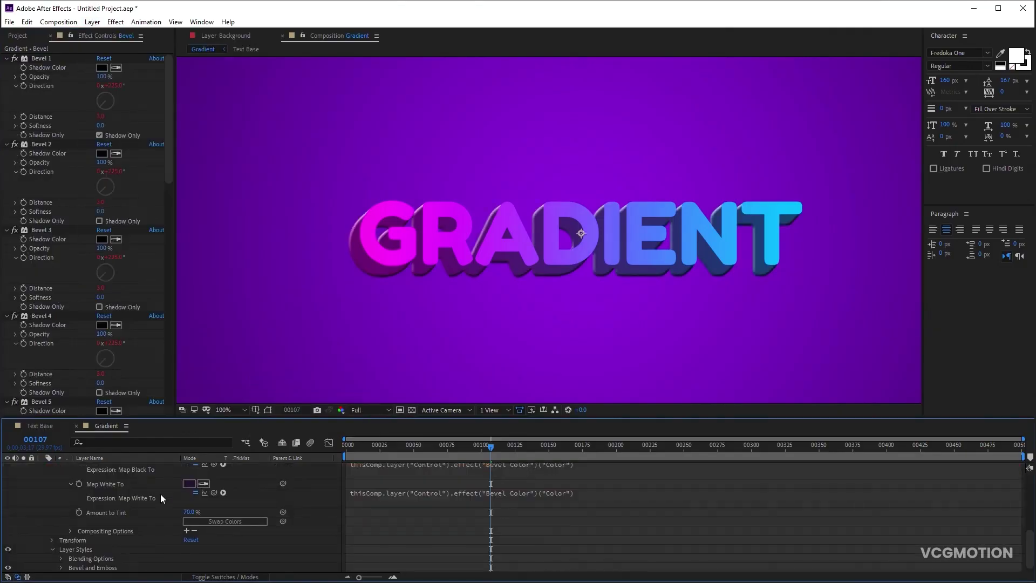
pyautogui.scroll(-1, 161, 494)
pyautogui.scroll(10, 73, 500)
pyautogui.click(52, 491)
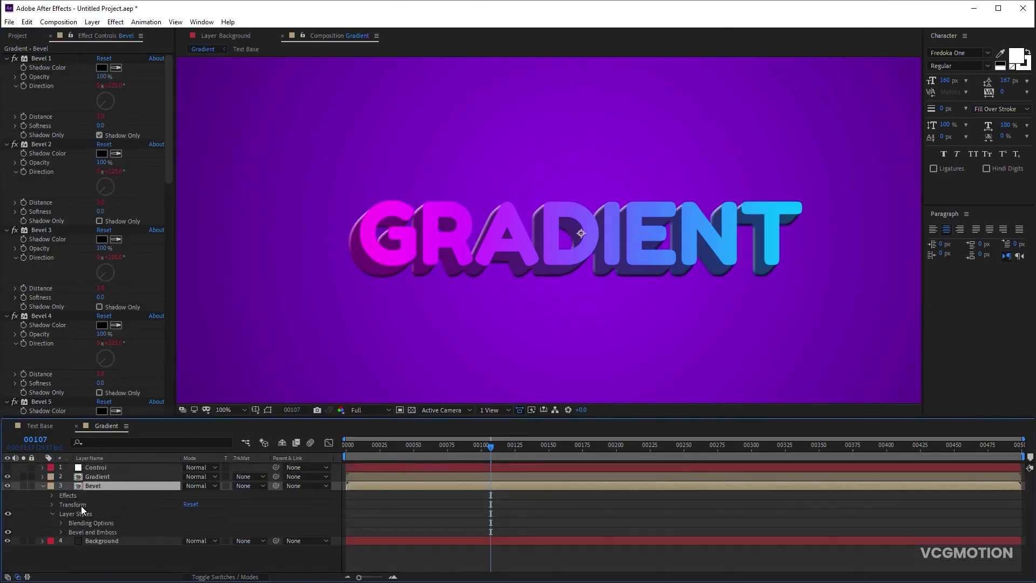
pyautogui.click(62, 531)
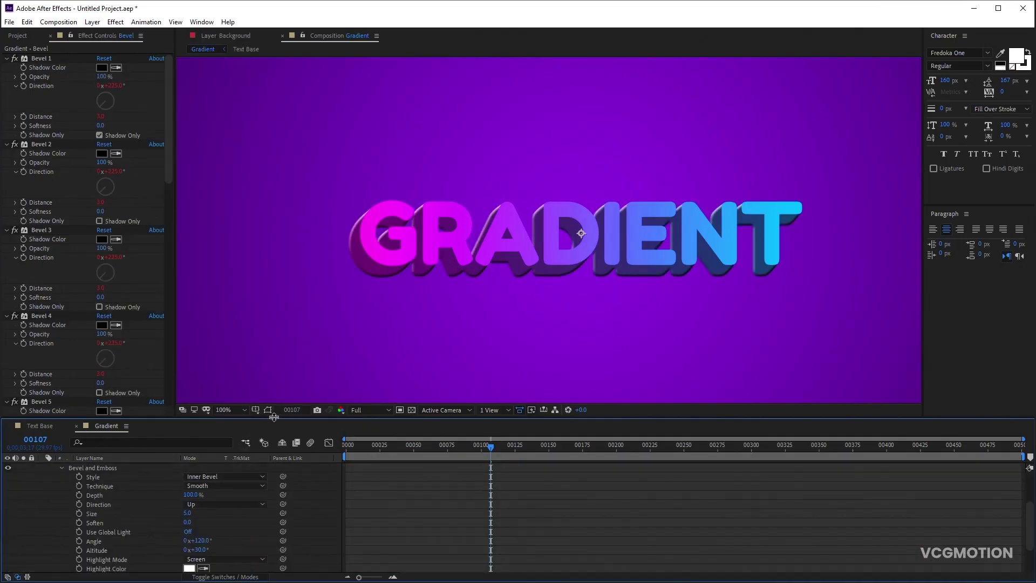
pyautogui.moveTo(275, 418); pyautogui.dragTo(287, 294)
# - Set the bevel Size to 2, Soften 3, Altitude 60°, and Shadow Opacity 0%
pyautogui.click(188, 462)
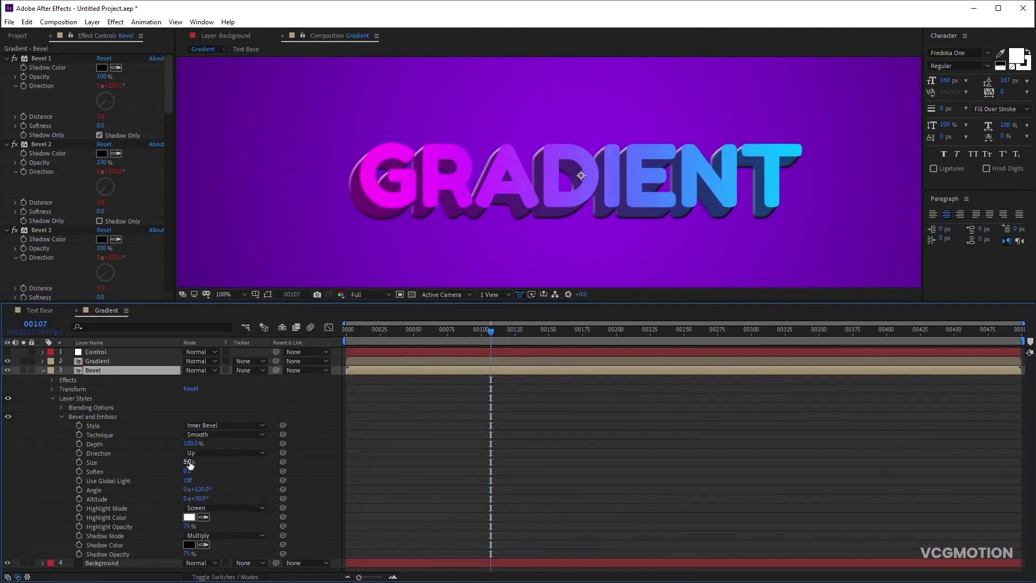
pyautogui.write('2')
pyautogui.press('Return')
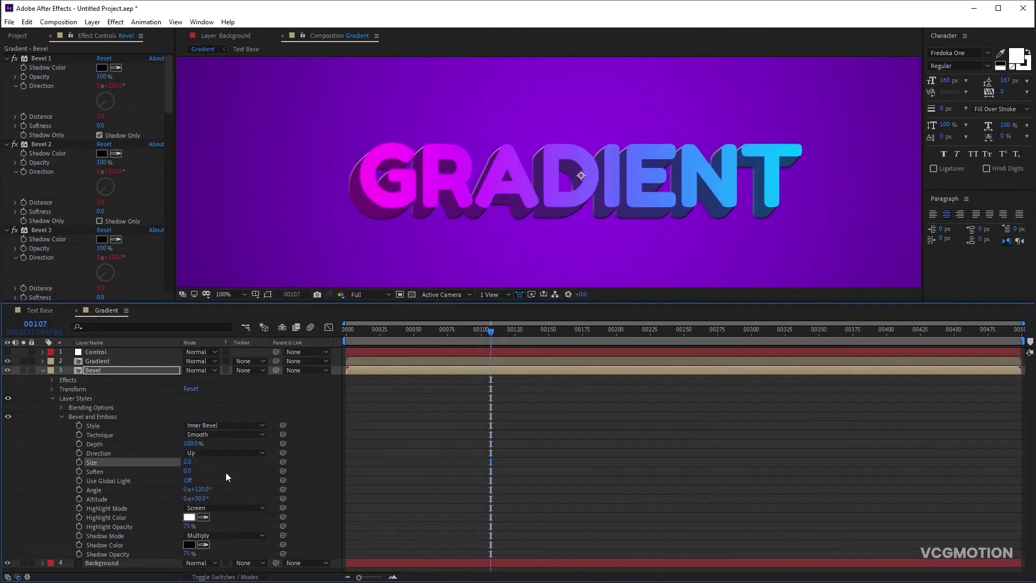
pyautogui.click(188, 471)
pyautogui.write('3')
pyautogui.press('Return')
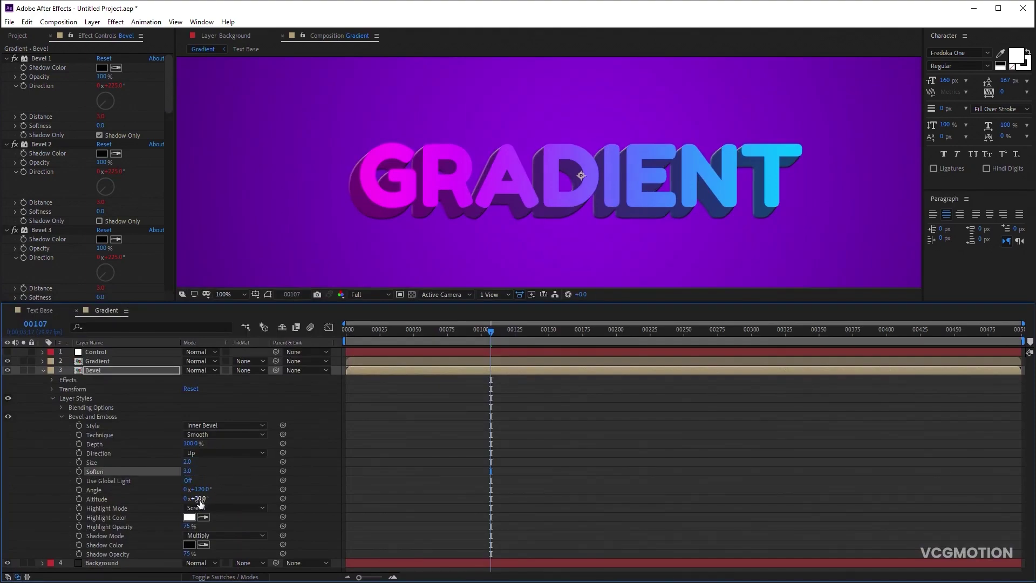
pyautogui.moveTo(204, 499); pyautogui.dragTo(209, 499)
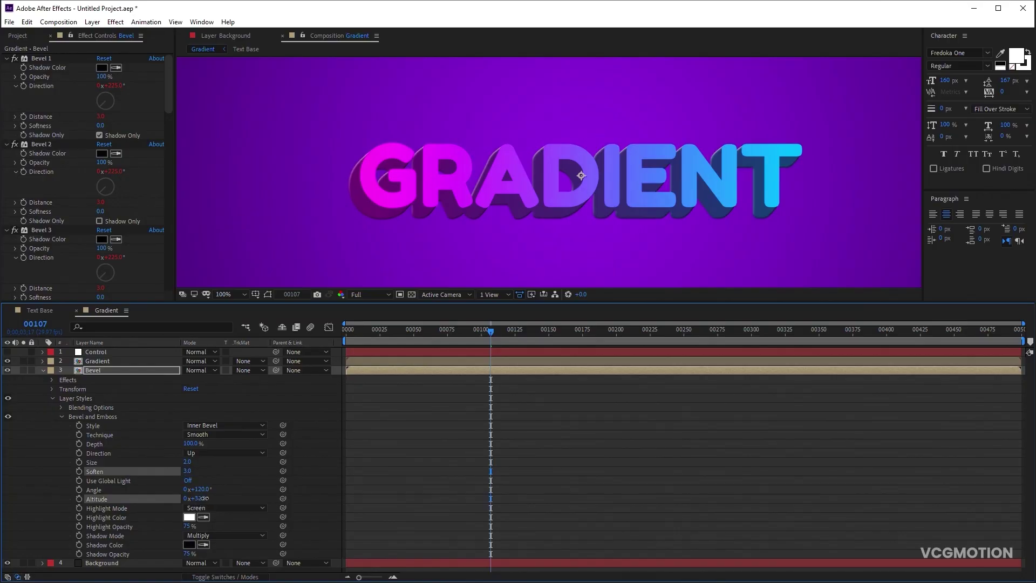
pyautogui.click(204, 498)
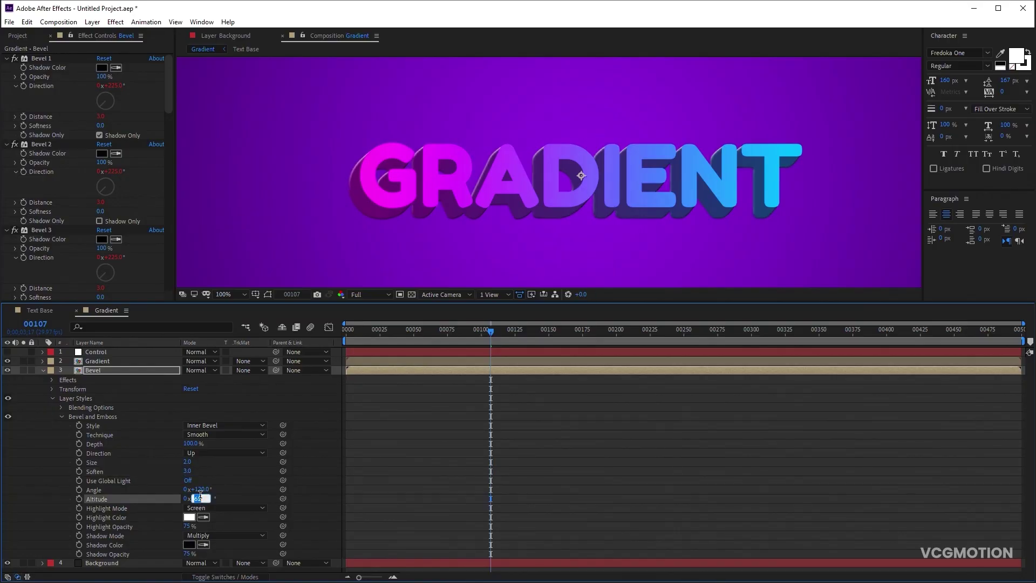
pyautogui.write('60')
pyautogui.press('Return')
pyautogui.moveTo(185, 553); pyautogui.dragTo(162, 553)
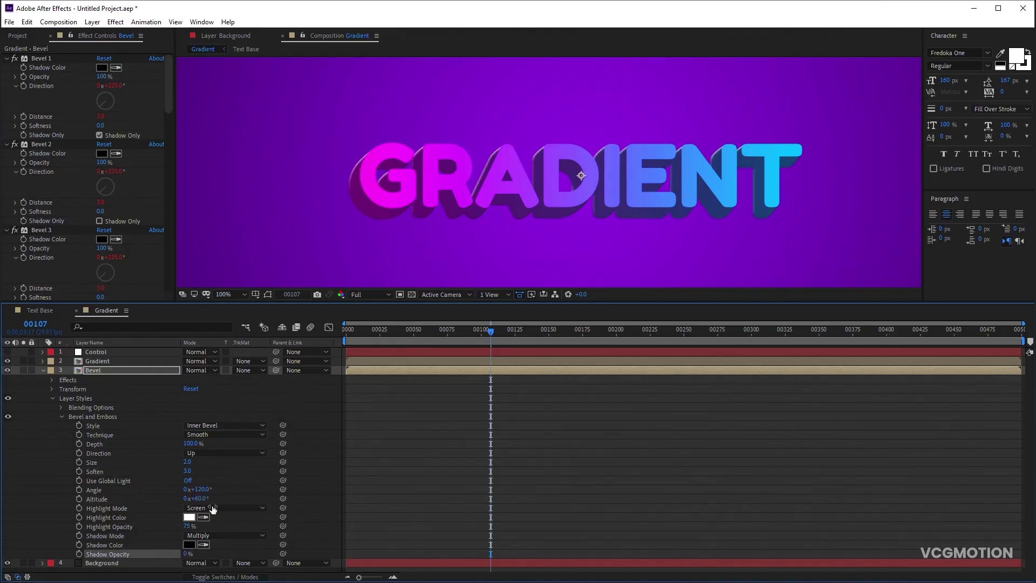
# - Link the Bevel and Emboss Angle to Control's Direction angle plus value, offsetting it to about 282°
pyautogui.keyDown('alt'); pyautogui.click(80, 489); pyautogui.keyUp('alt')
pyautogui.click(108, 351)
pyautogui.moveTo(213, 498); pyautogui.dragTo(60, 138)
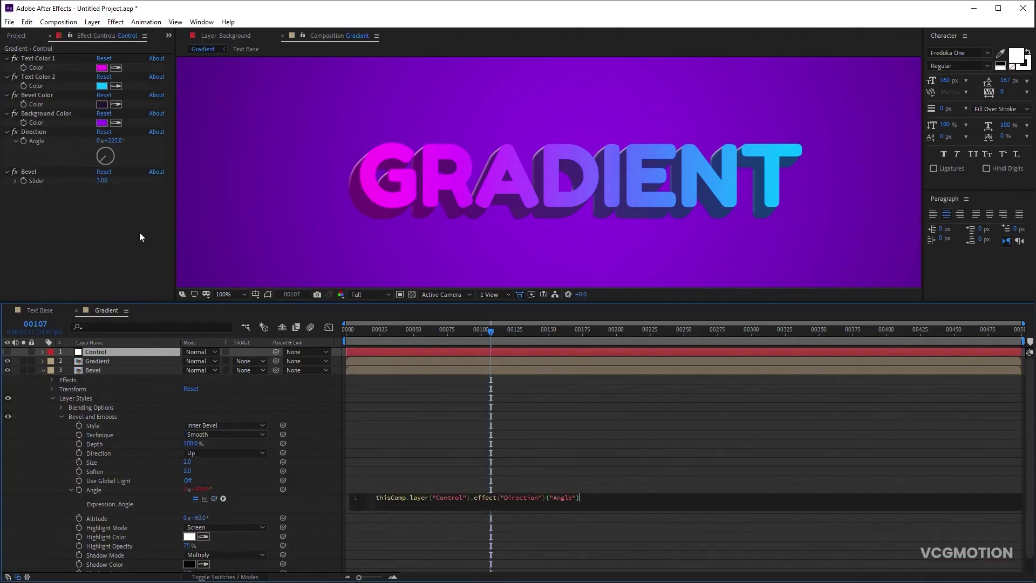
pyautogui.write('+value')
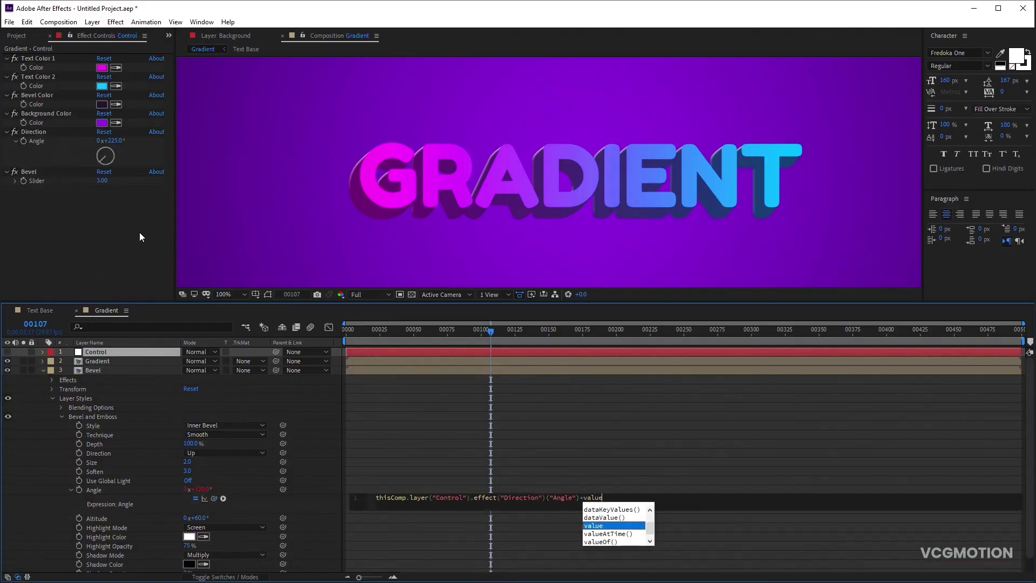
pyautogui.click(134, 233)
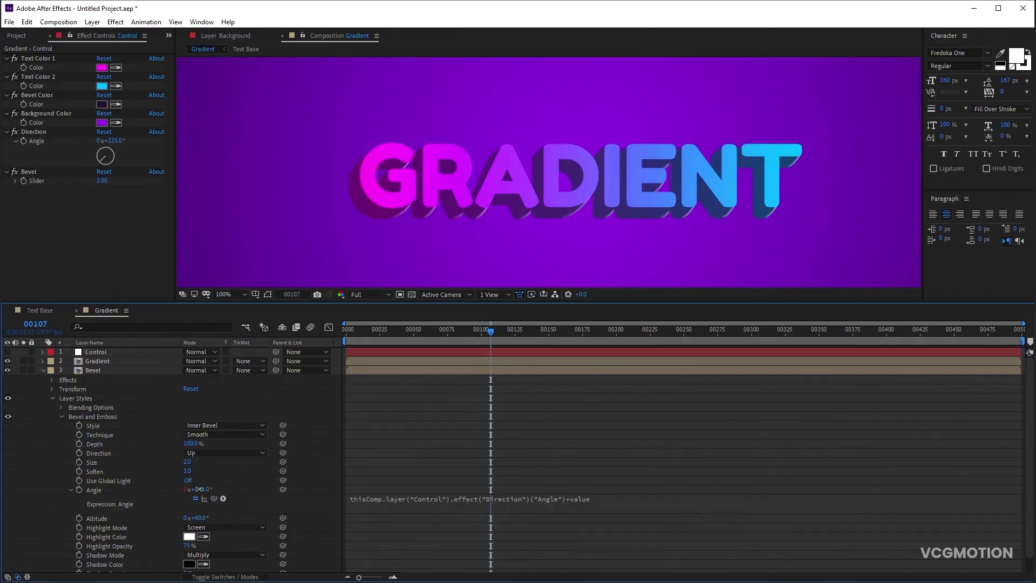
pyautogui.click(94, 489)
pyautogui.moveTo(225, 488); pyautogui.dragTo(265, 488)
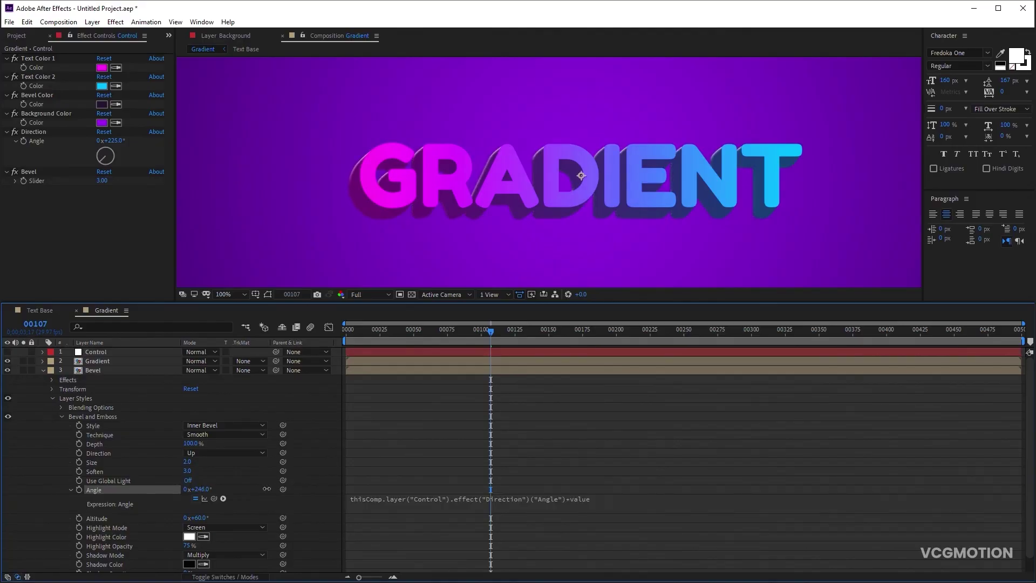
pyautogui.moveTo(265, 488); pyautogui.dragTo(264, 488)
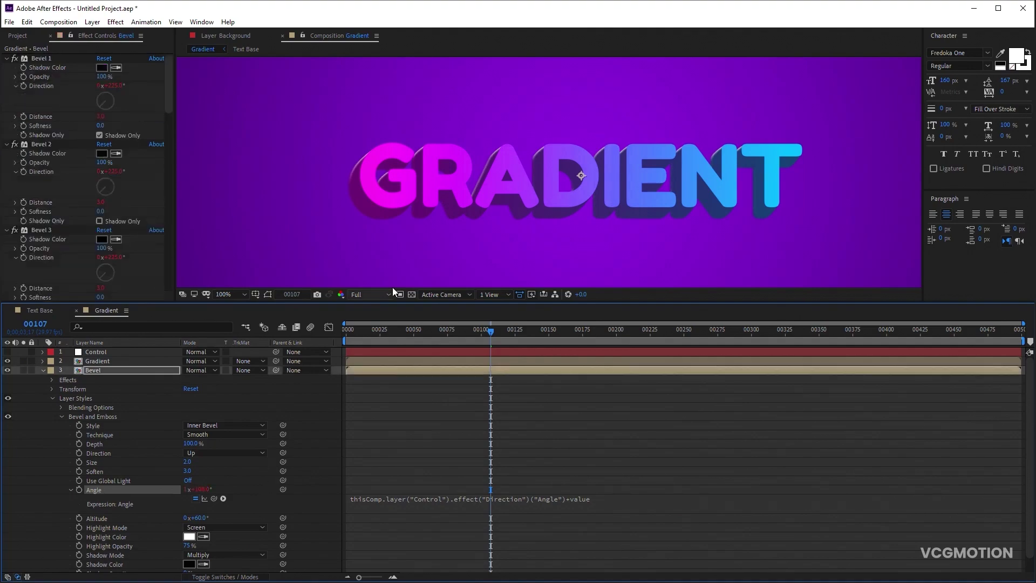
# - Add a Satin style to the Bevel layer with Screen blend mode and white colour
pyautogui.click(52, 398)
pyautogui.click(92, 22)
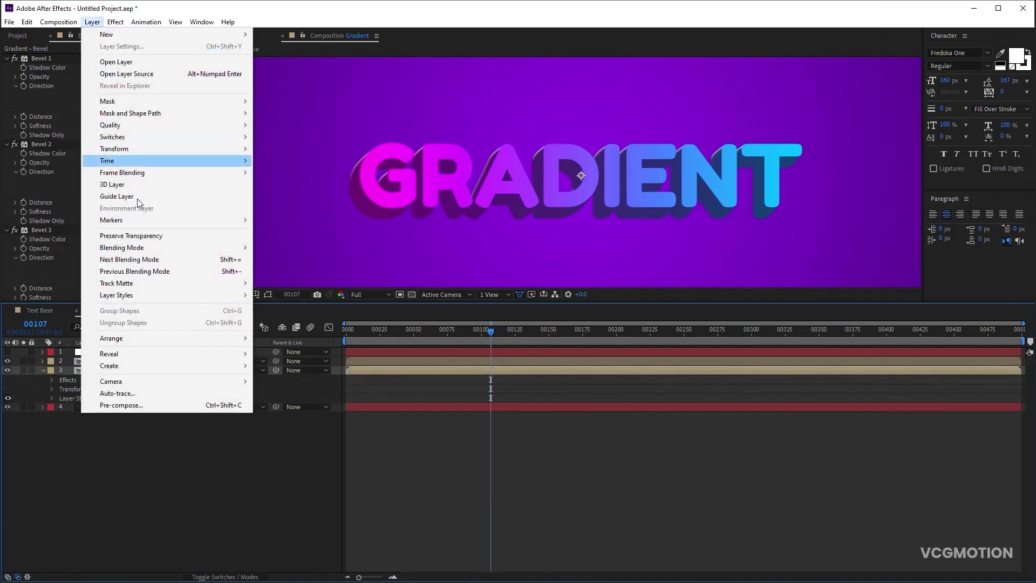
pyautogui.moveTo(156, 295)
pyautogui.click(290, 393)
pyautogui.click(61, 402)
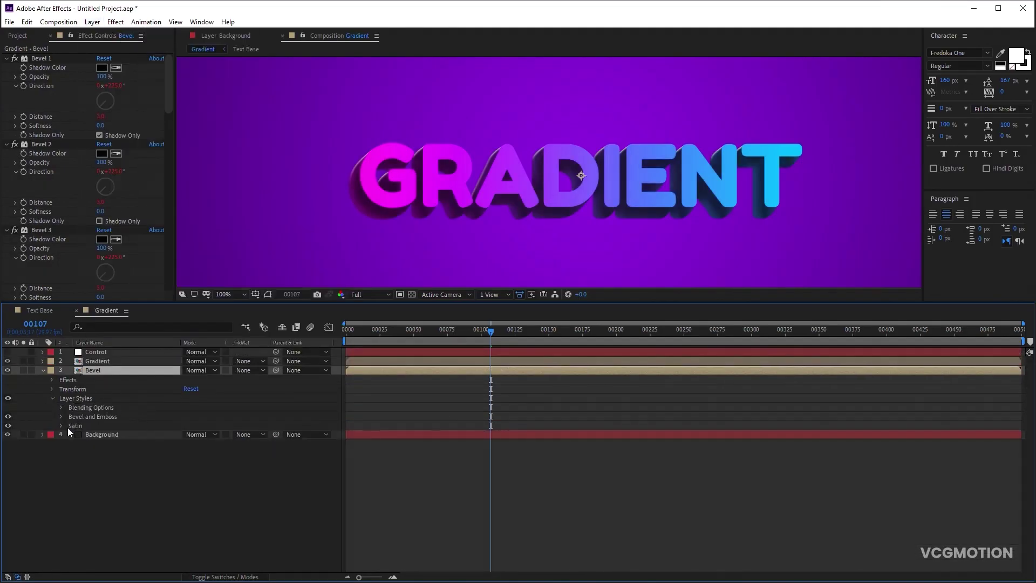
pyautogui.click(61, 425)
pyautogui.click(191, 434)
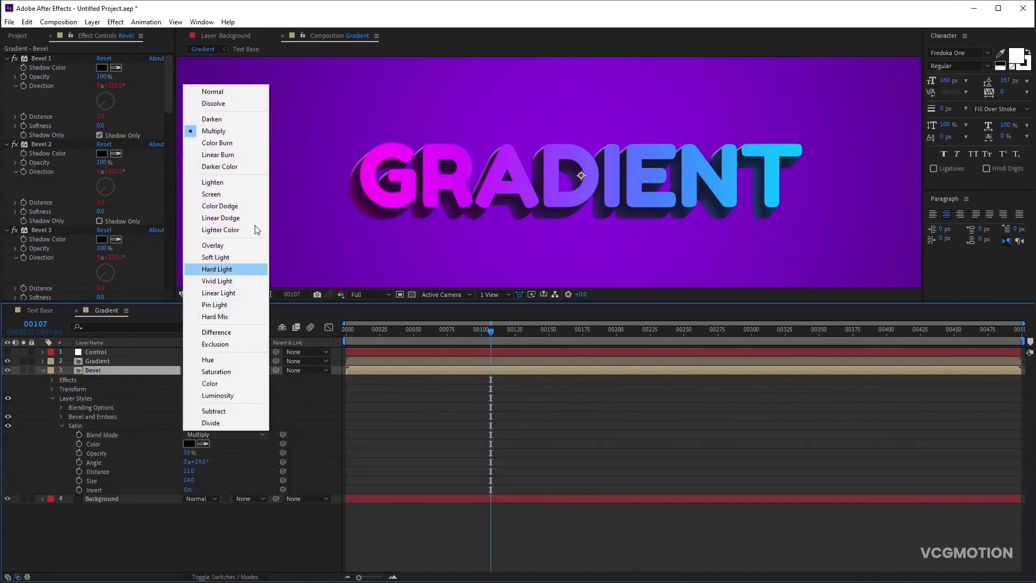
pyautogui.click(230, 193)
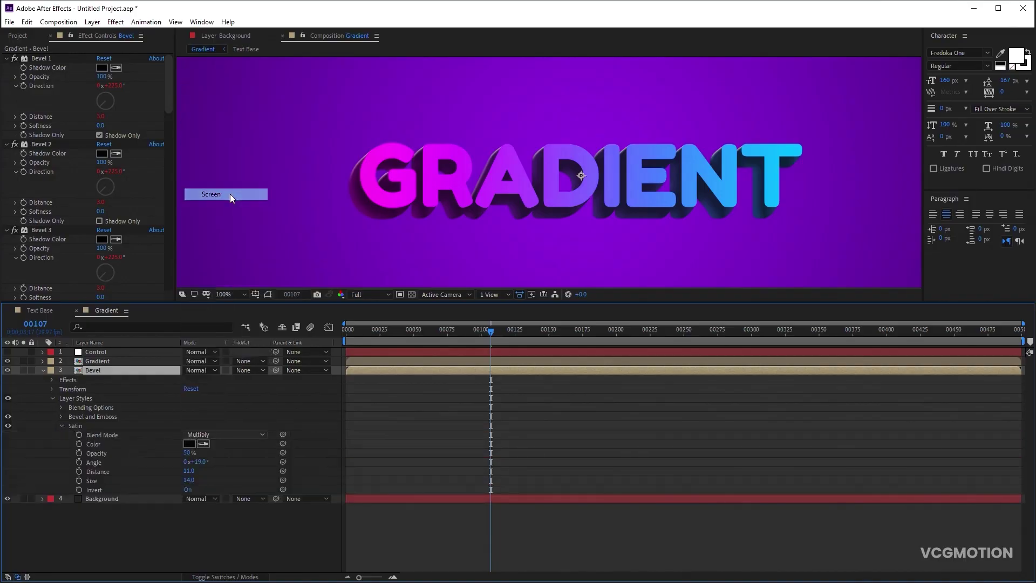
pyautogui.click(189, 443)
pyautogui.click(702, 216)
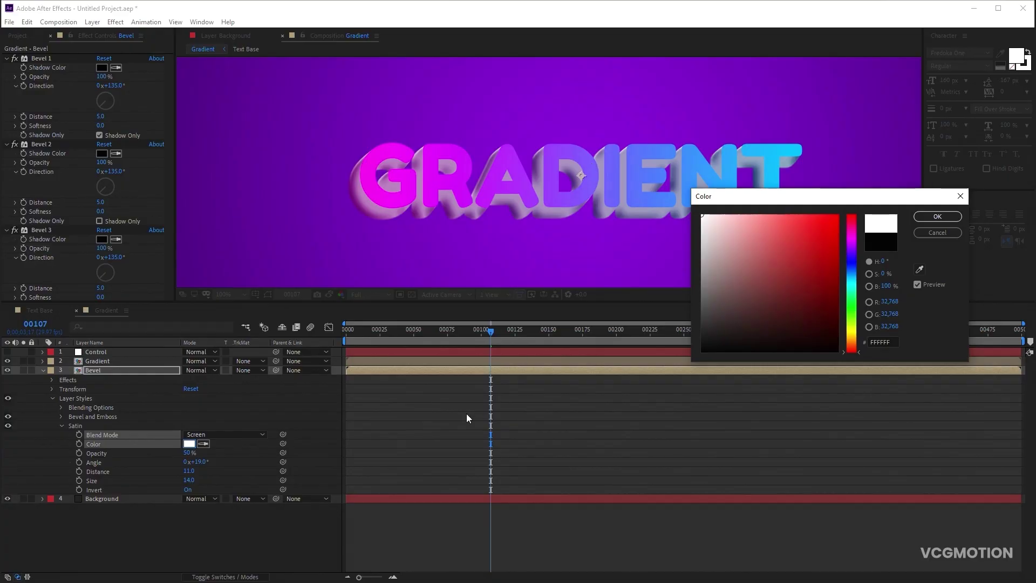
pyautogui.press('Return')
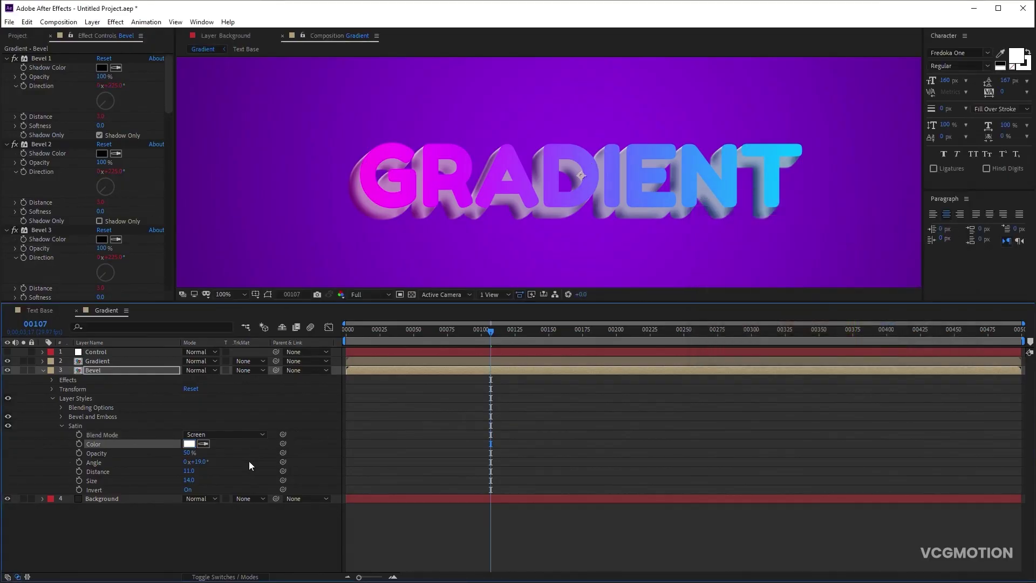
# - Set the Satin opacity to 10%, distance 42.4 and size 32
pyautogui.click(187, 452)
pyautogui.write('10')
pyautogui.press('Return')
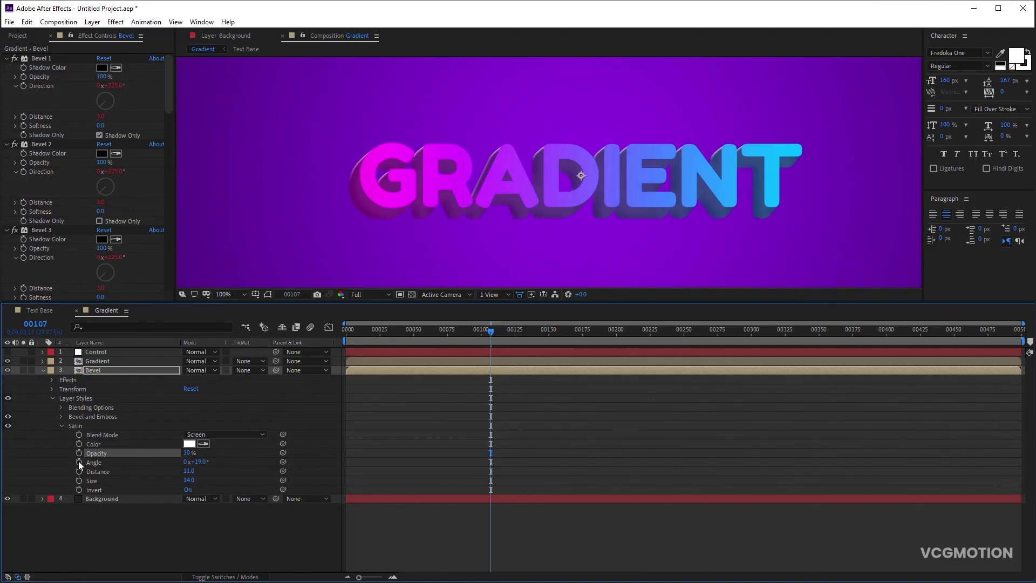
pyautogui.moveTo(195, 472); pyautogui.dragTo(365, 475)
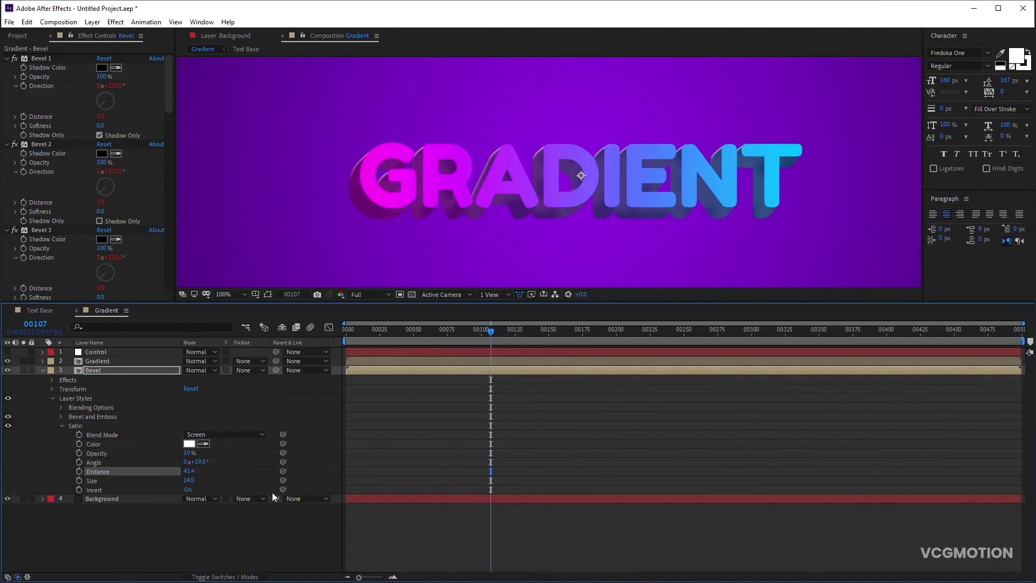
pyautogui.moveTo(191, 482)
pyautogui.mouseDown()
pyautogui.moveTo(206, 481)
pyautogui.moveTo(195, 482)
pyautogui.mouseUp()
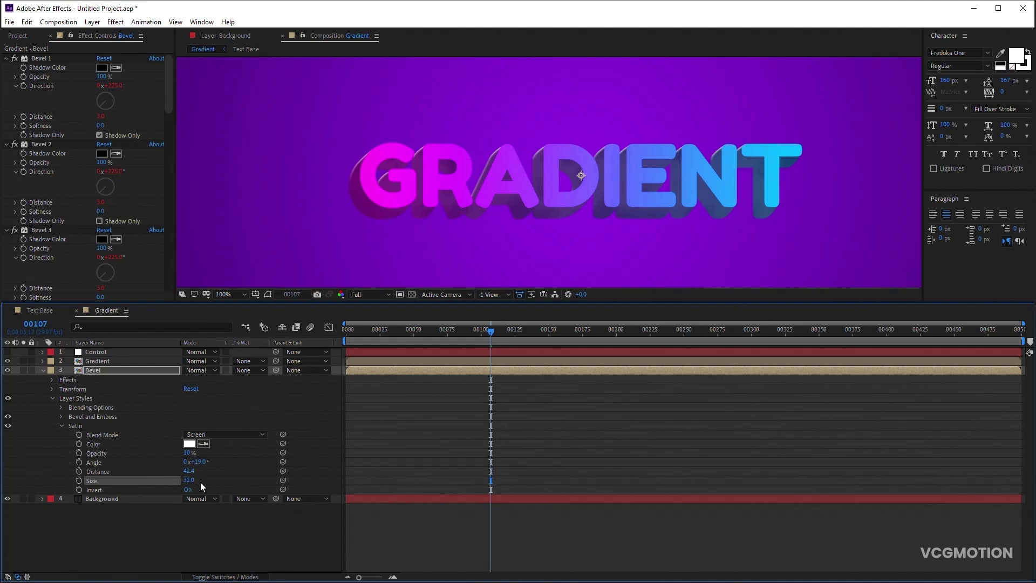
pyautogui.keyDown('alt'); pyautogui.click(80, 463); pyautogui.keyUp('alt')
# - Link the Satin Angle to Control's Direction angle with +value, then scrub in an offset
pyautogui.click(102, 352)
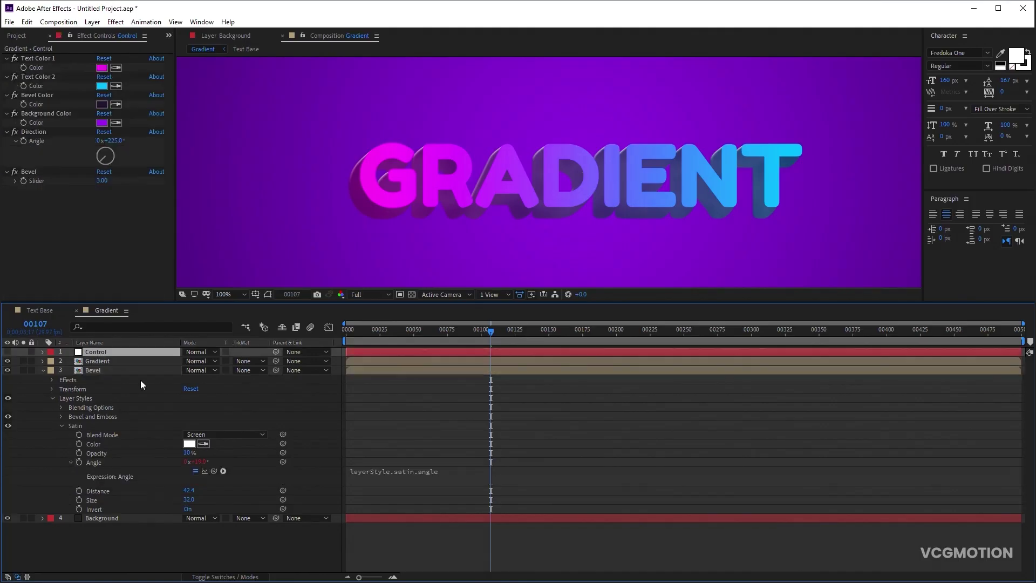
pyautogui.moveTo(213, 470); pyautogui.dragTo(38, 137)
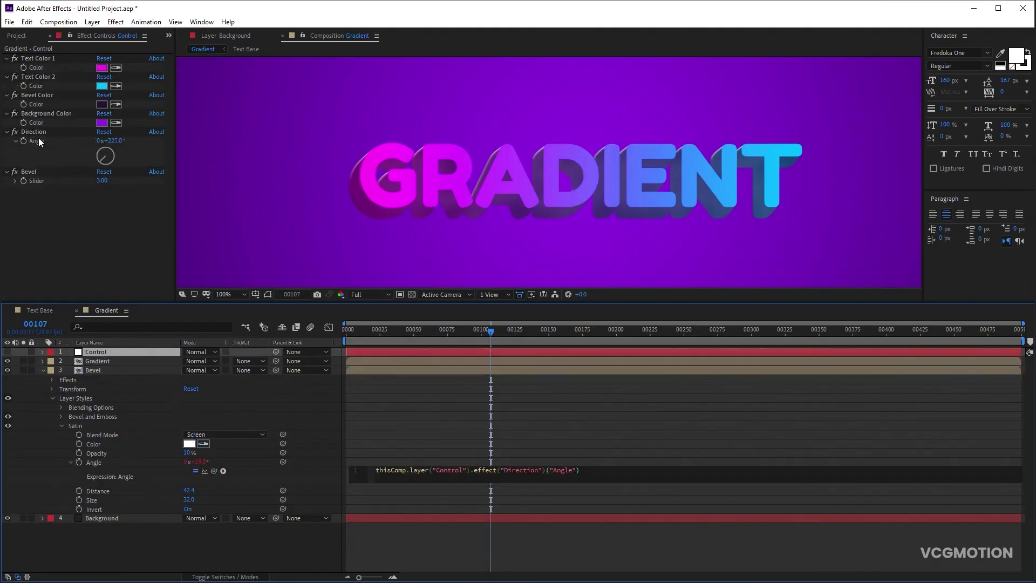
pyautogui.write('+value')
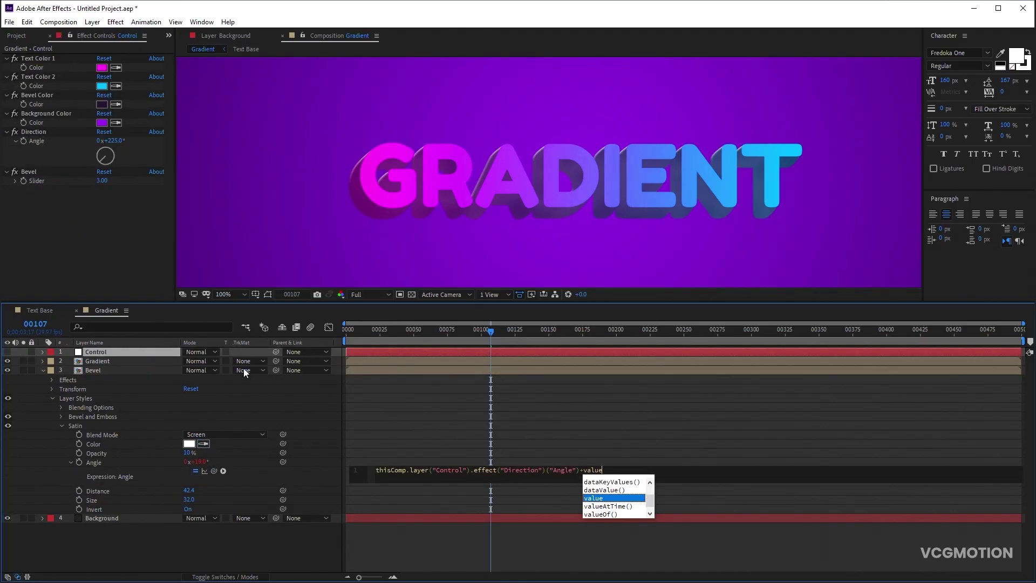
pyautogui.click(238, 417)
pyautogui.scroll(1, 472, 196)
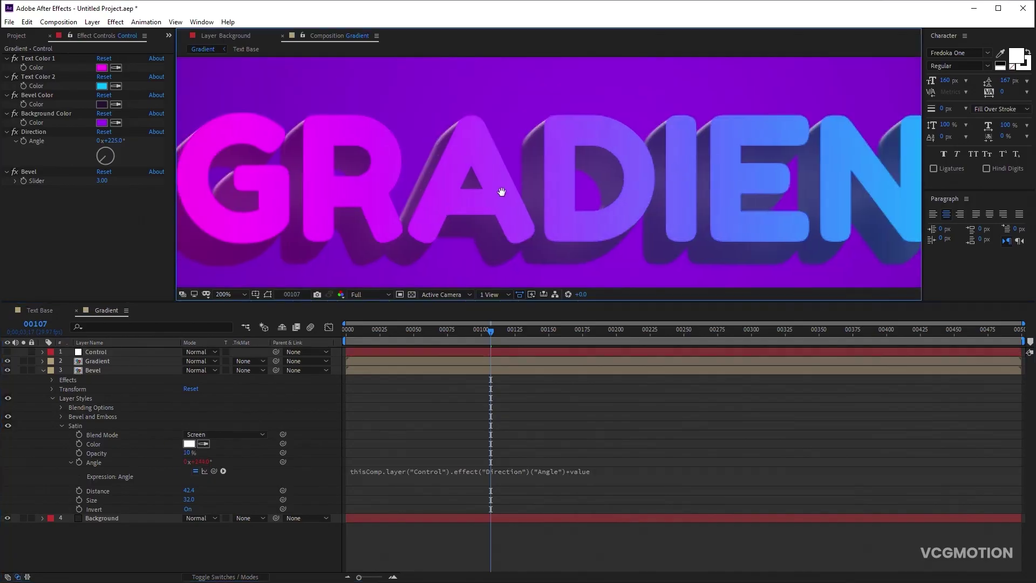
pyautogui.moveTo(204, 463); pyautogui.dragTo(230, 469)
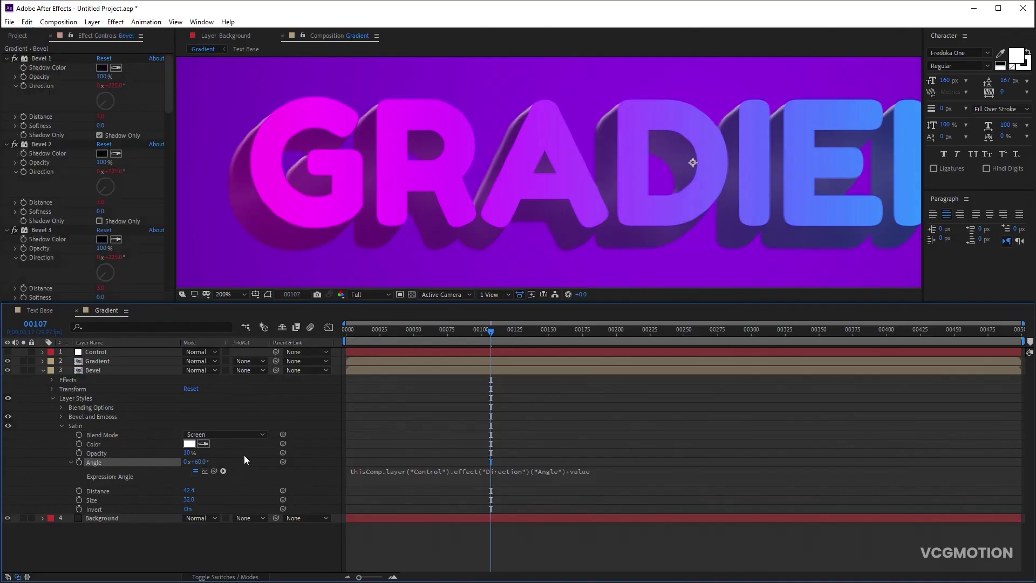
pyautogui.scroll(-1, 478, 253)
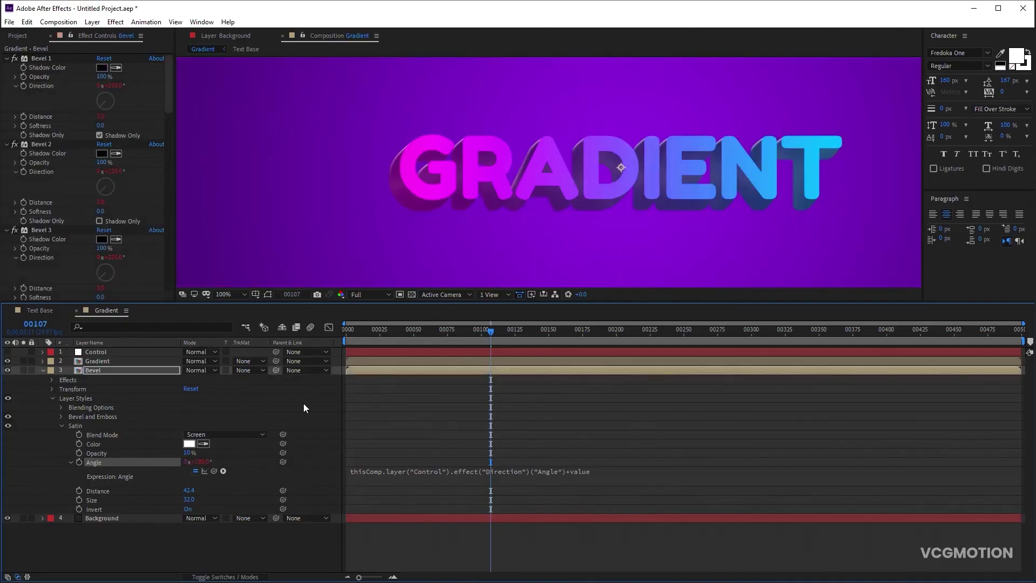
# - Add a Color Control to the Control layer and name it Shadow Color
pyautogui.click(42, 370)
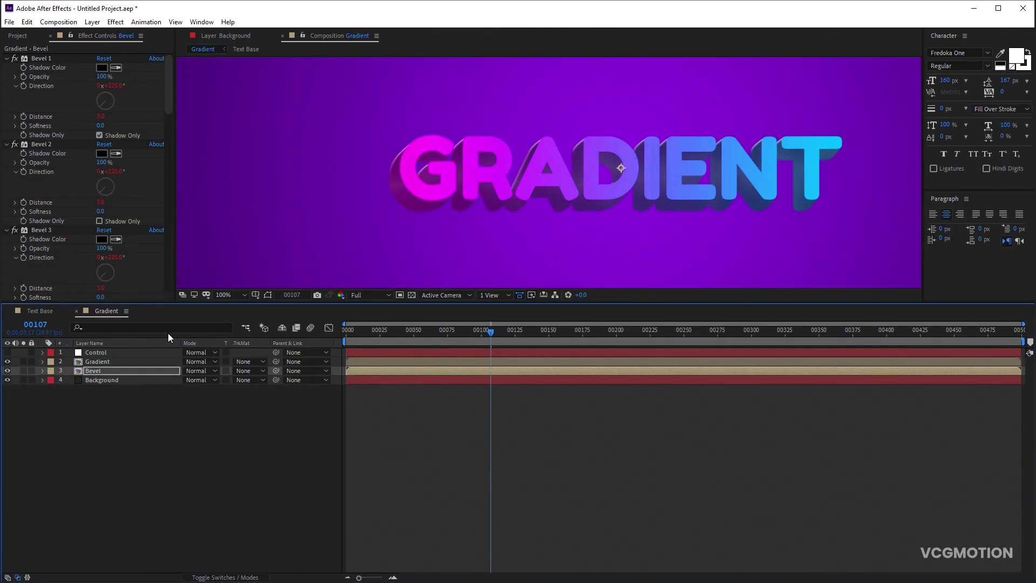
pyautogui.moveTo(164, 303); pyautogui.dragTo(162, 389)
pyautogui.click(103, 438)
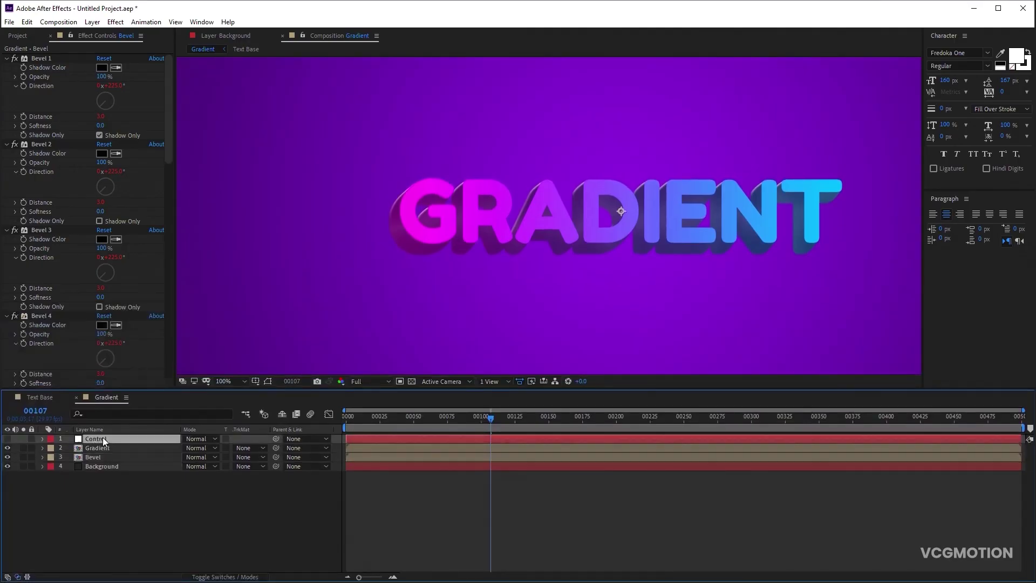
pyautogui.click(115, 21)
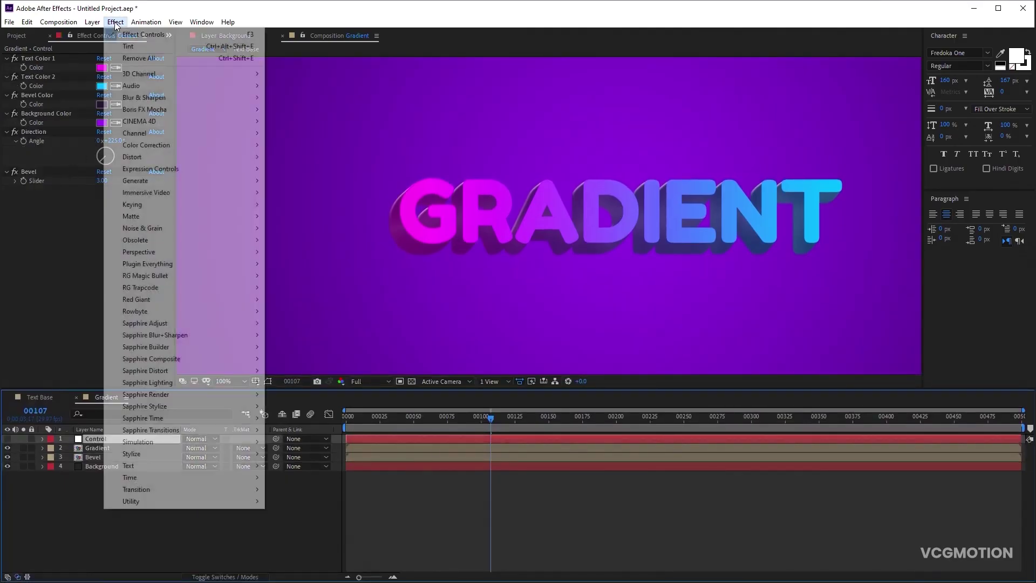
pyautogui.moveTo(232, 169)
pyautogui.click(302, 204)
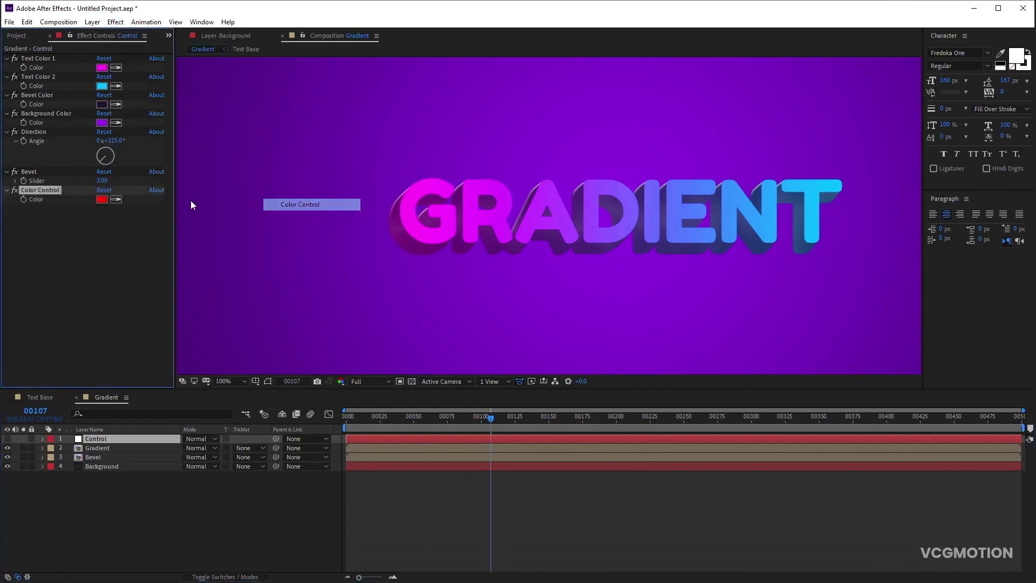
pyautogui.press('Return')
pyautogui.write('Shadow Colot')
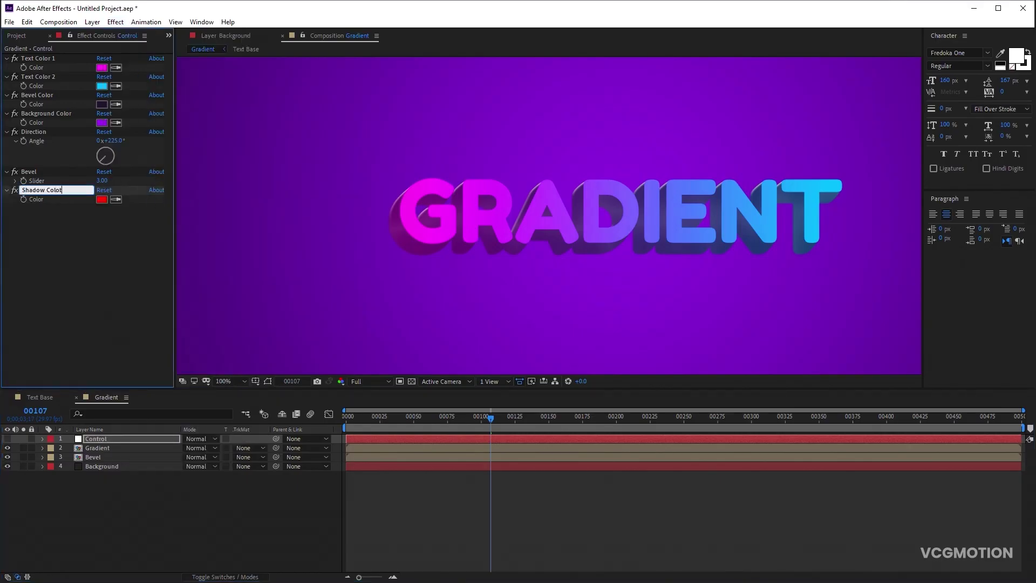
pyautogui.press('BackSpace')
pyautogui.write('r')
pyautogui.press('Return')
# - Move Shadow Color above Background Color and set it to dark purple
pyautogui.moveTo(47, 190); pyautogui.dragTo(66, 108)
pyautogui.click(101, 122)
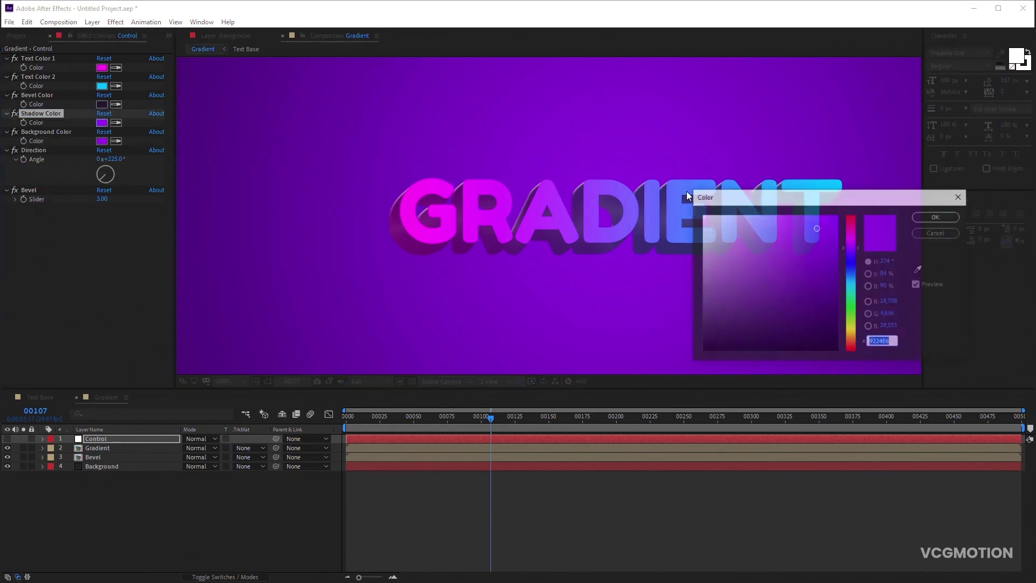
pyautogui.moveTo(791, 236)
pyautogui.mouseDown()
pyautogui.moveTo(814, 227)
pyautogui.moveTo(788, 265)
pyautogui.moveTo(790, 288)
pyautogui.mouseUp()
pyautogui.press('Return')
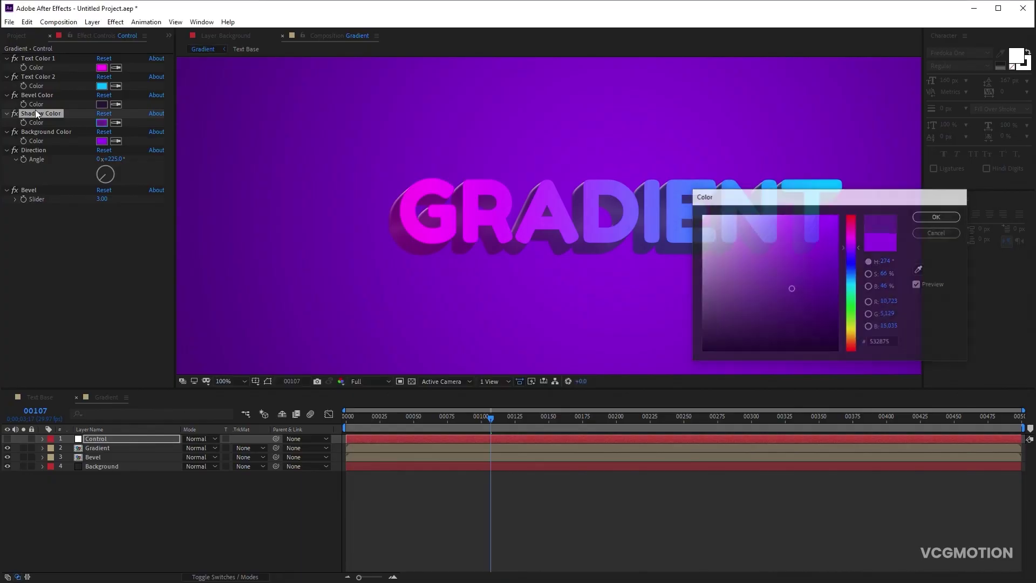
# - Add a Slider Control named Shadow to Control and set it to 100
pyautogui.click(115, 21)
pyautogui.moveTo(178, 167)
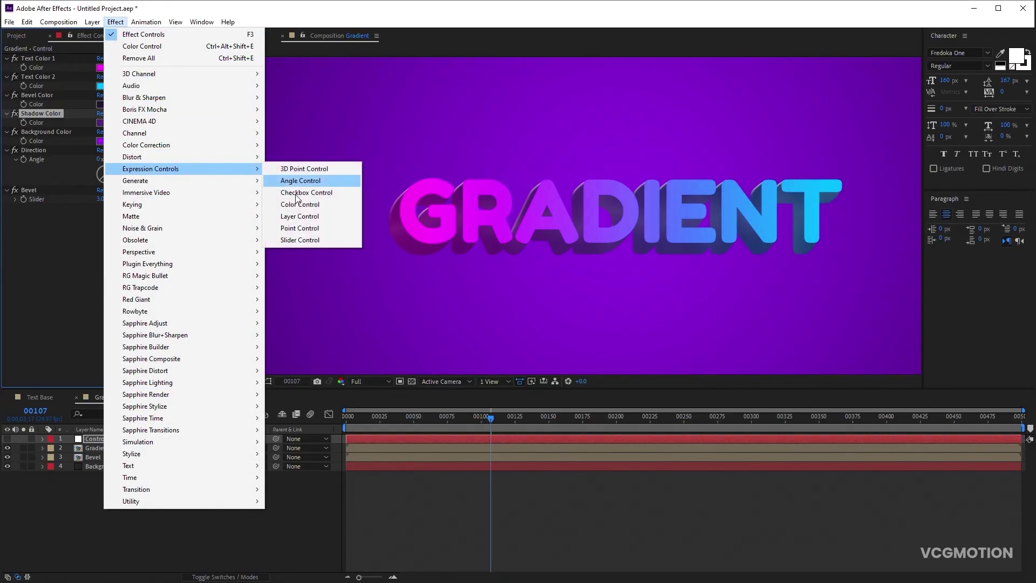
pyautogui.click(302, 206)
pyautogui.press('Return')
pyautogui.write('Shadow')
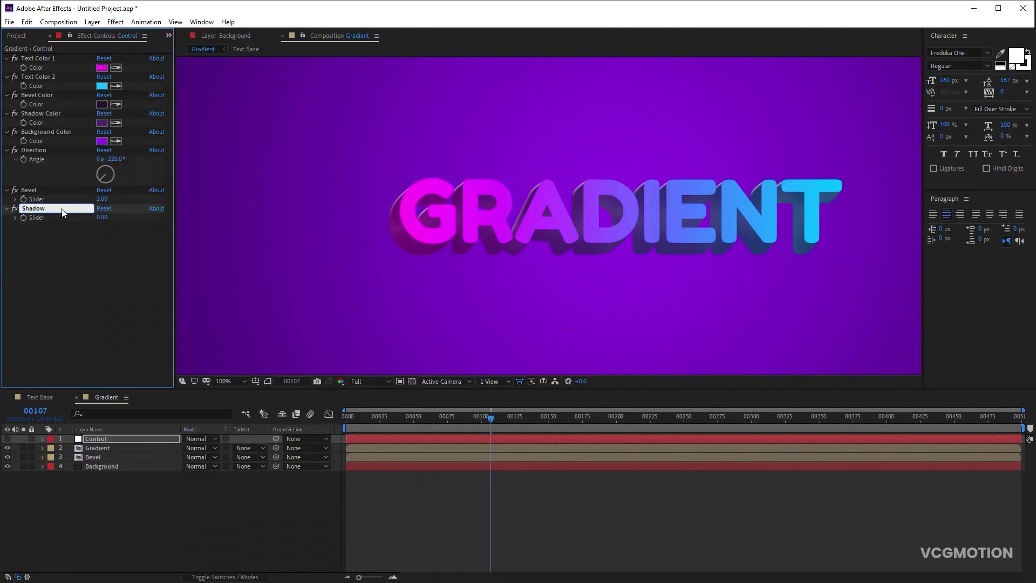
pyautogui.press('Return')
pyautogui.click(101, 217)
pyautogui.write('10')
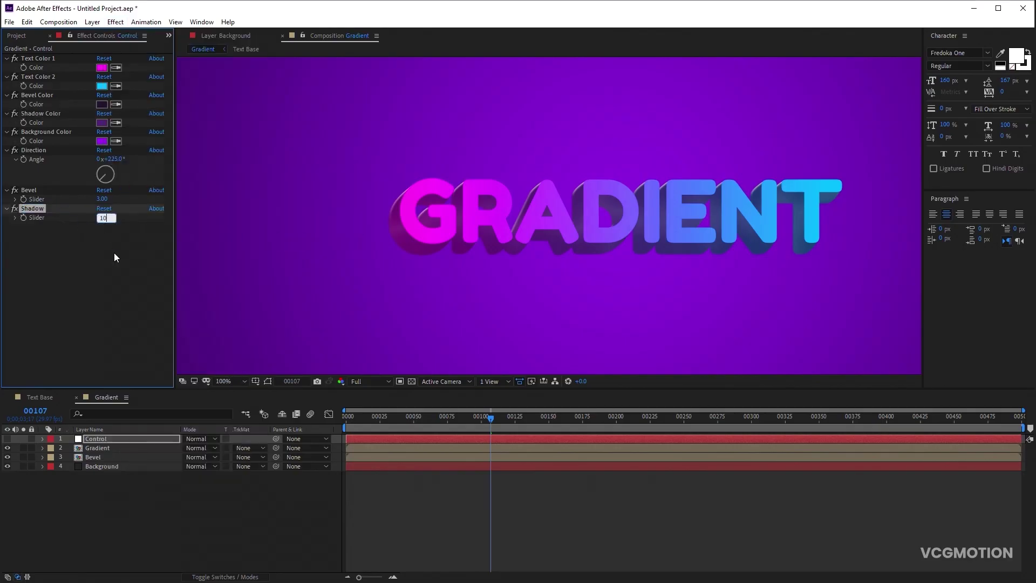
pyautogui.write('0')
pyautogui.click(114, 253)
pyautogui.click(107, 457)
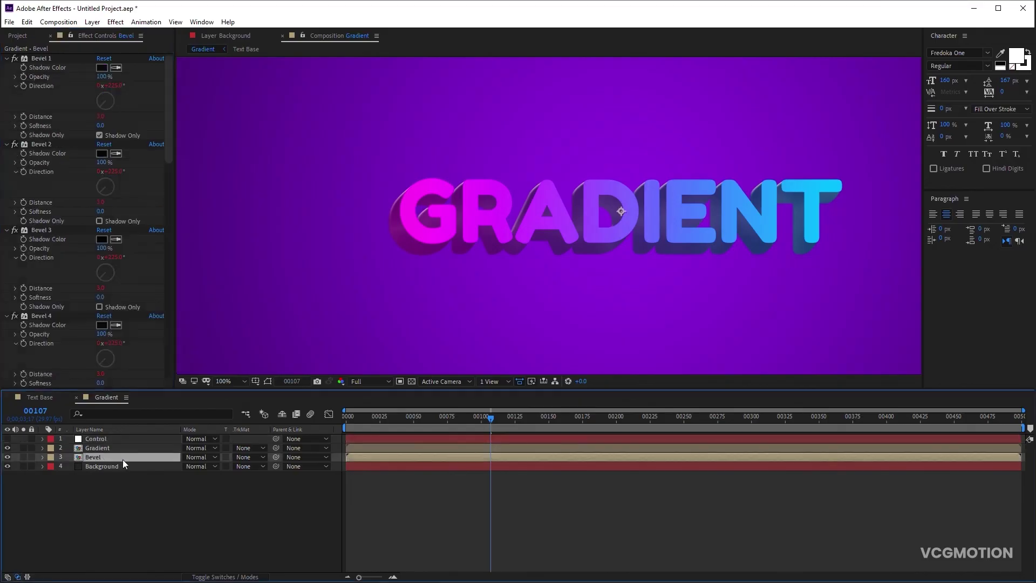
# - Duplicate the Bevel layer below itself as Shadow and remove its layer styles
pyautogui.hotkey('ctrl', 'd')
pyautogui.moveTo(100, 458); pyautogui.dragTo(101, 471)
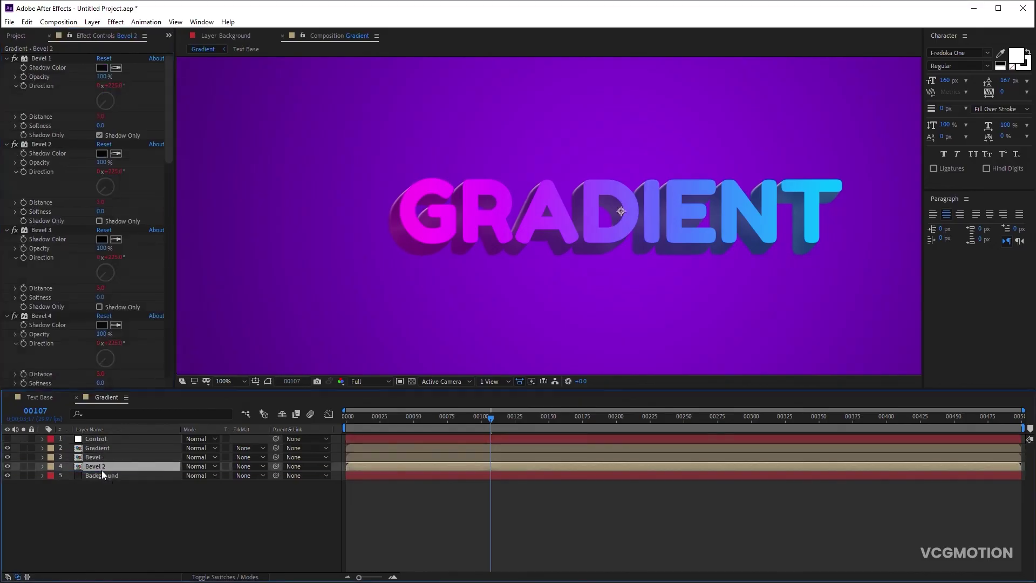
pyautogui.press('Return')
pyautogui.press('Return')
pyautogui.click(42, 466)
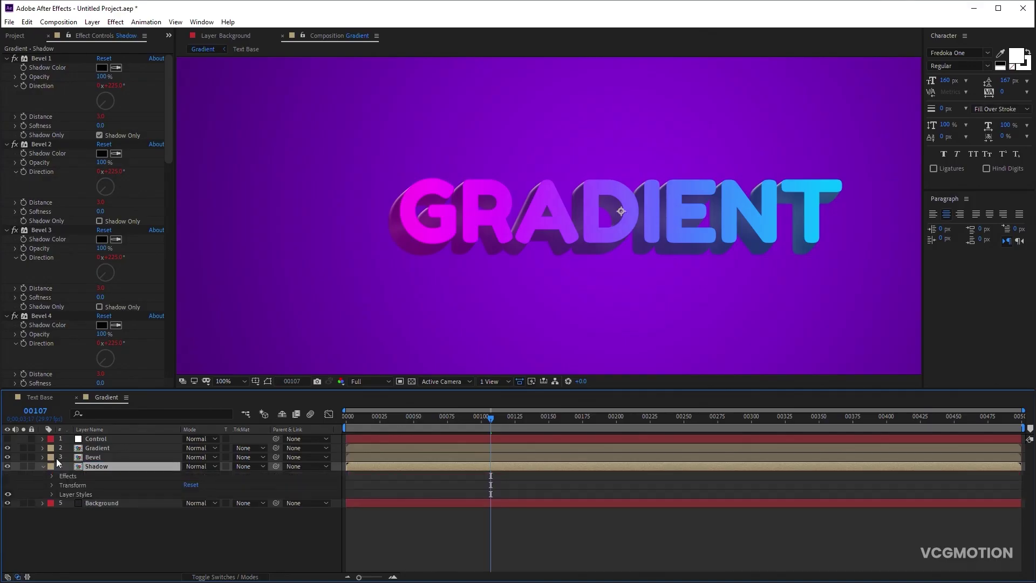
pyautogui.click(74, 493)
pyautogui.press('Delete')
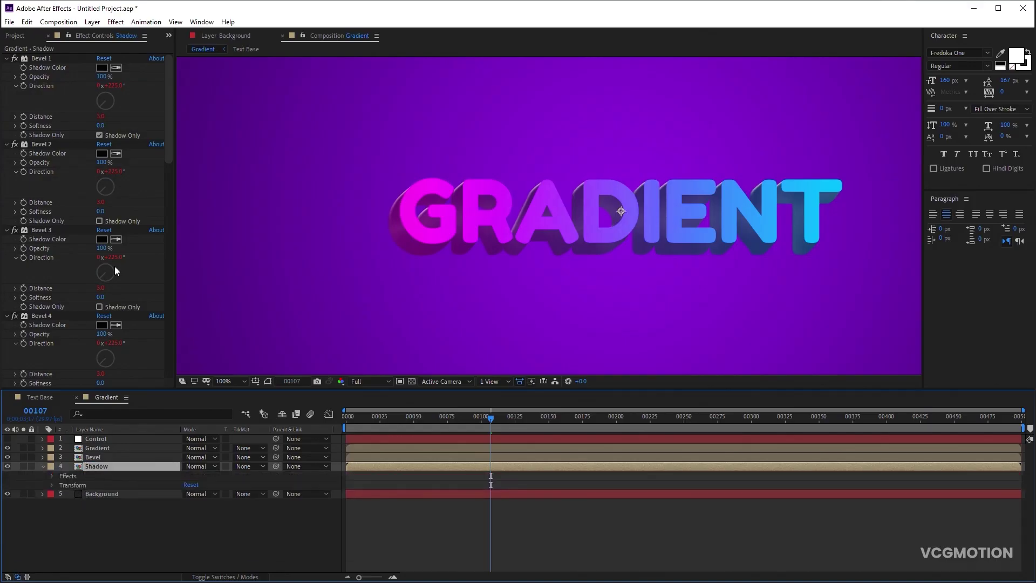
# - Delete the leftover Tint and Gradient Ramp effects from the Shadow layer
pyautogui.moveTo(168, 147); pyautogui.dragTo(173, 393)
pyautogui.click(50, 345)
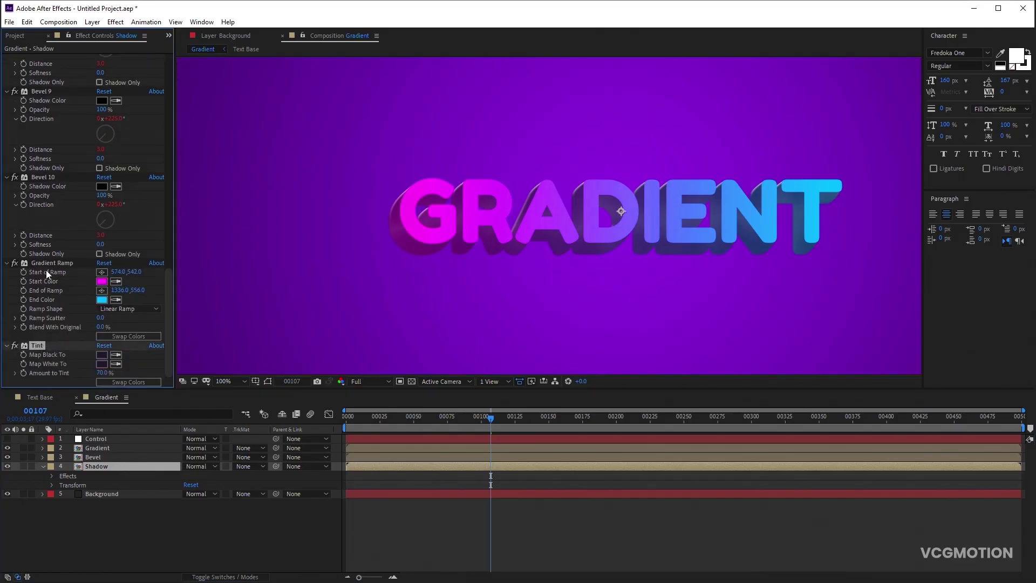
pyautogui.keyDown('shift'); pyautogui.click(56, 263); pyautogui.keyUp('shift')
pyautogui.press('Delete')
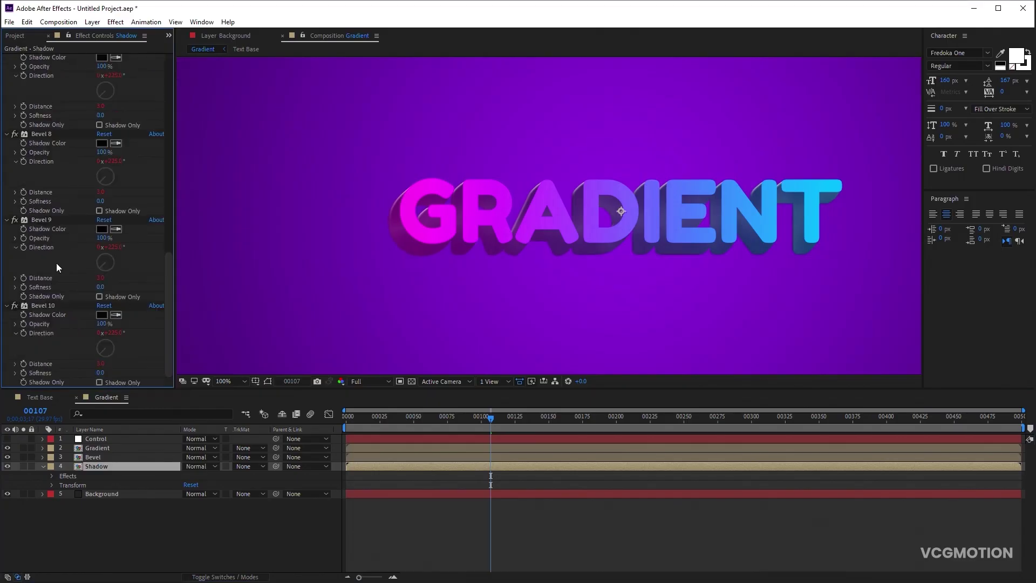
pyautogui.click(115, 22)
# - Apply Drop Shadow to the Shadow layer with expressions on Color, Opacity and Direction
pyautogui.moveTo(162, 258)
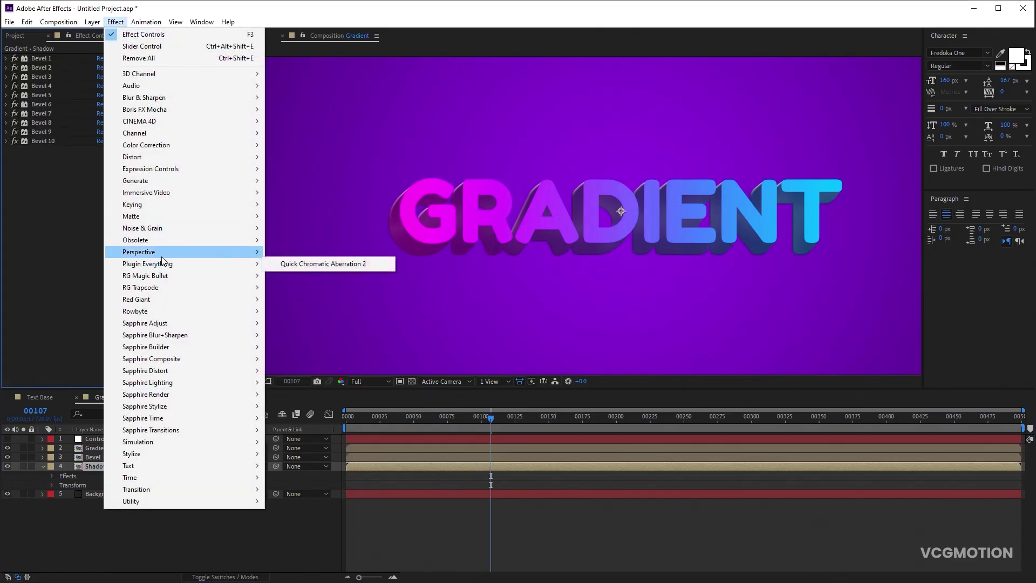
pyautogui.click(298, 347)
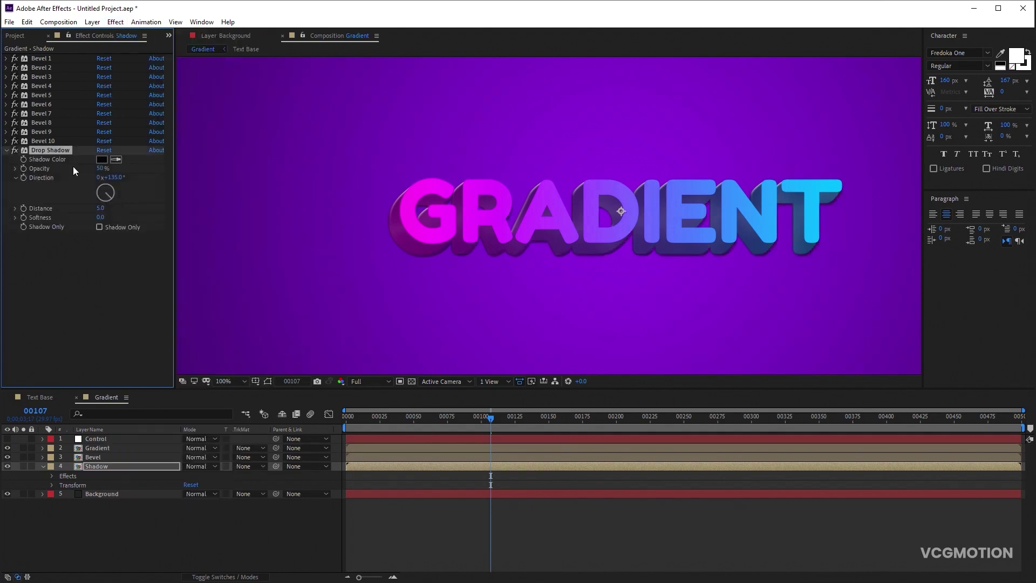
pyautogui.keyDown('alt'); pyautogui.click(23, 159); pyautogui.keyUp('alt')
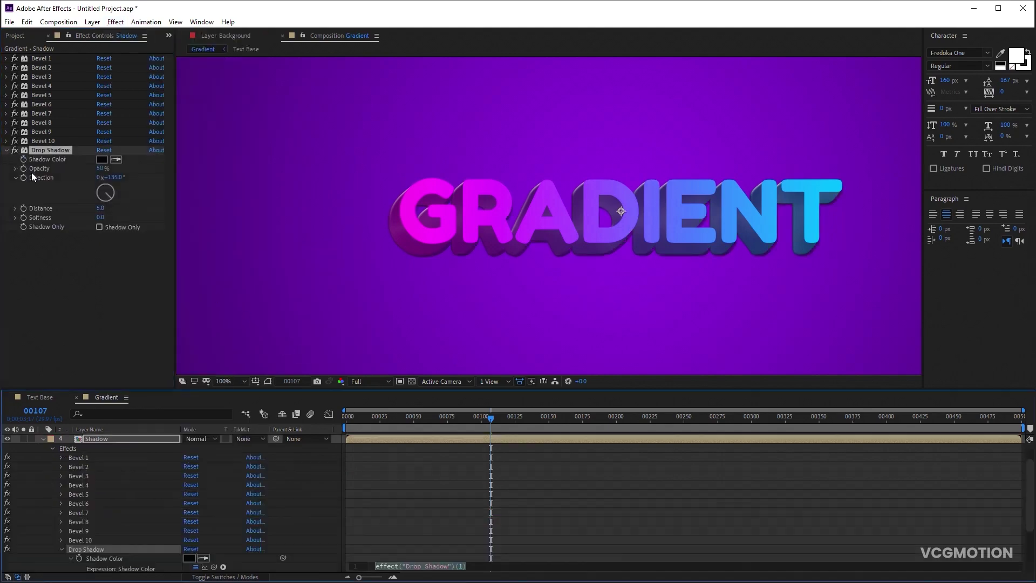
pyautogui.keyDown('alt'); pyautogui.click(24, 169); pyautogui.keyUp('alt')
pyautogui.keyDown('alt'); pyautogui.click(23, 178); pyautogui.keyUp('alt')
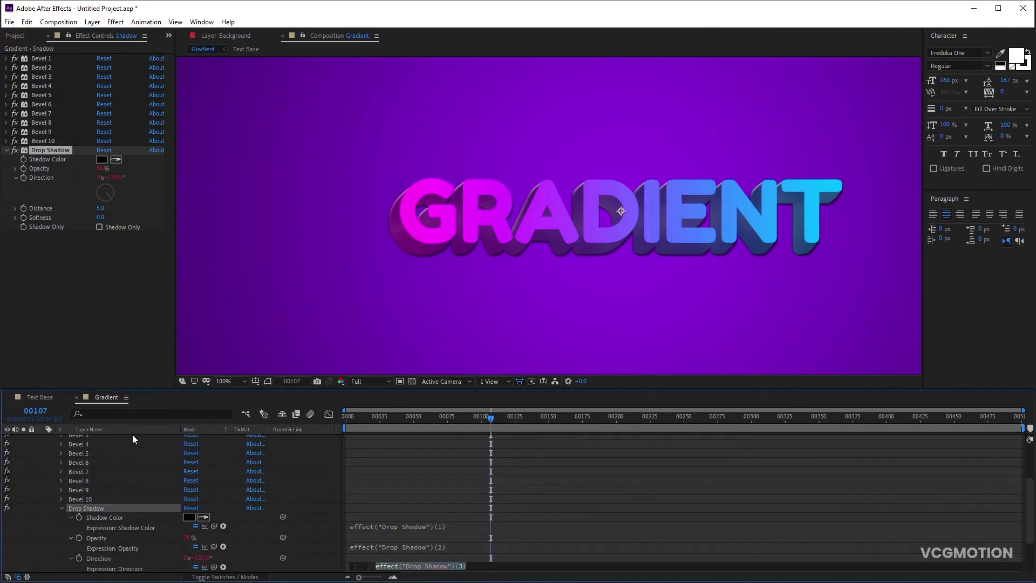
# - Link shadow colour, direction and opacity to Control's Shadow Color, Direction and Shadow slider
pyautogui.scroll(3, 133, 458)
pyautogui.click(105, 441)
pyautogui.scroll(-4, 135, 464)
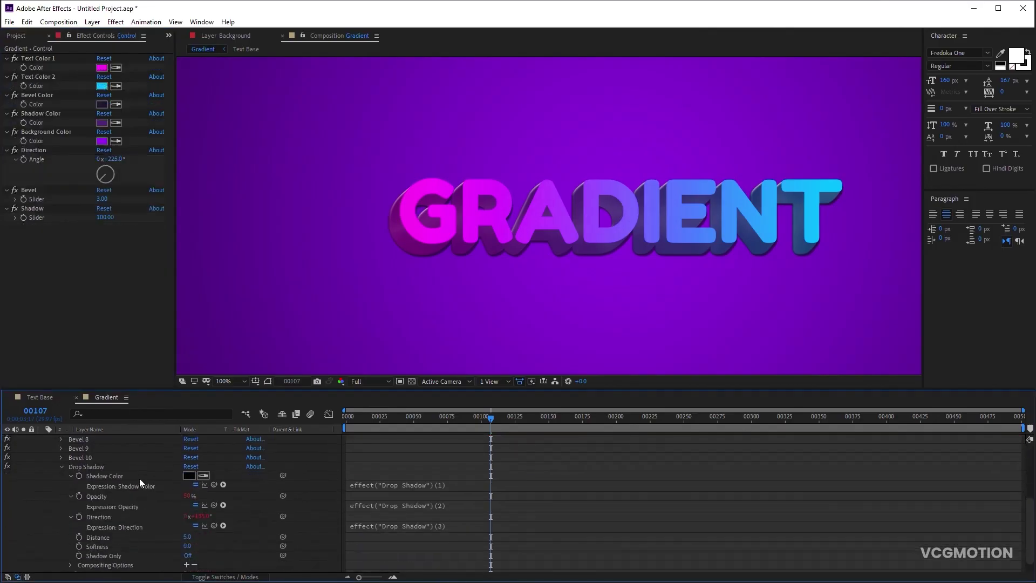
pyautogui.moveTo(214, 484); pyautogui.dragTo(51, 124)
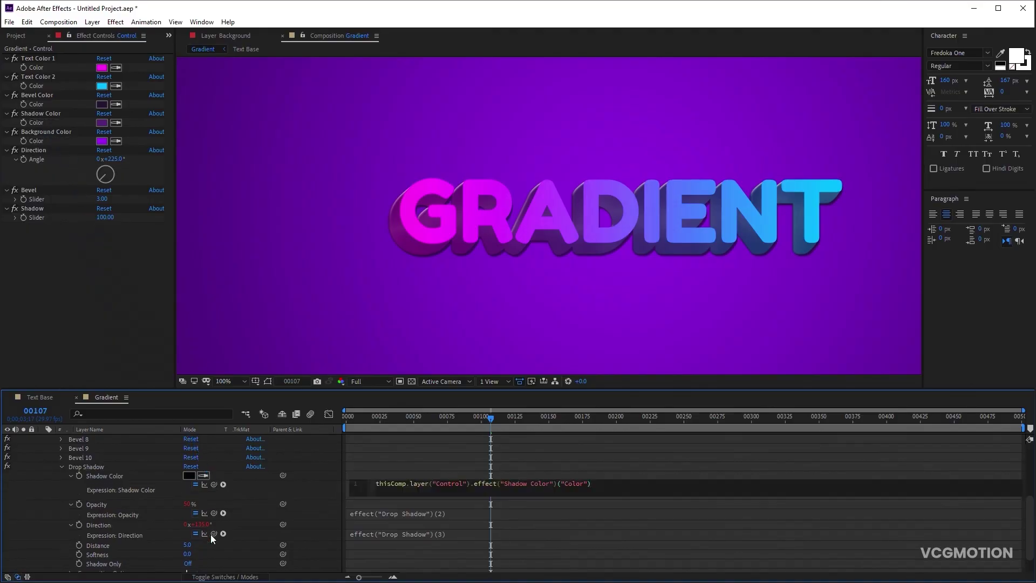
pyautogui.moveTo(213, 533); pyautogui.dragTo(36, 159)
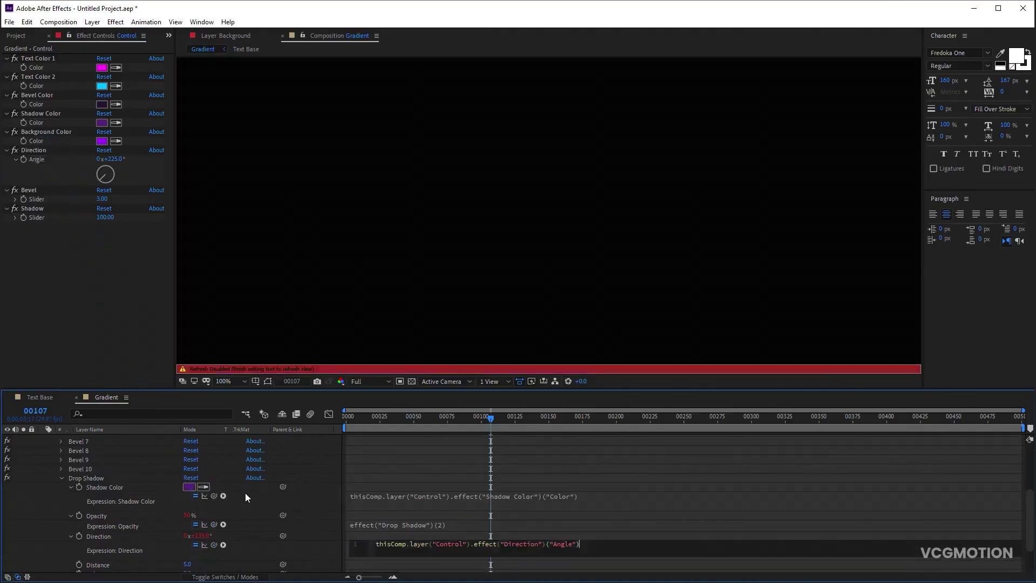
pyautogui.scroll(-3, 230, 556)
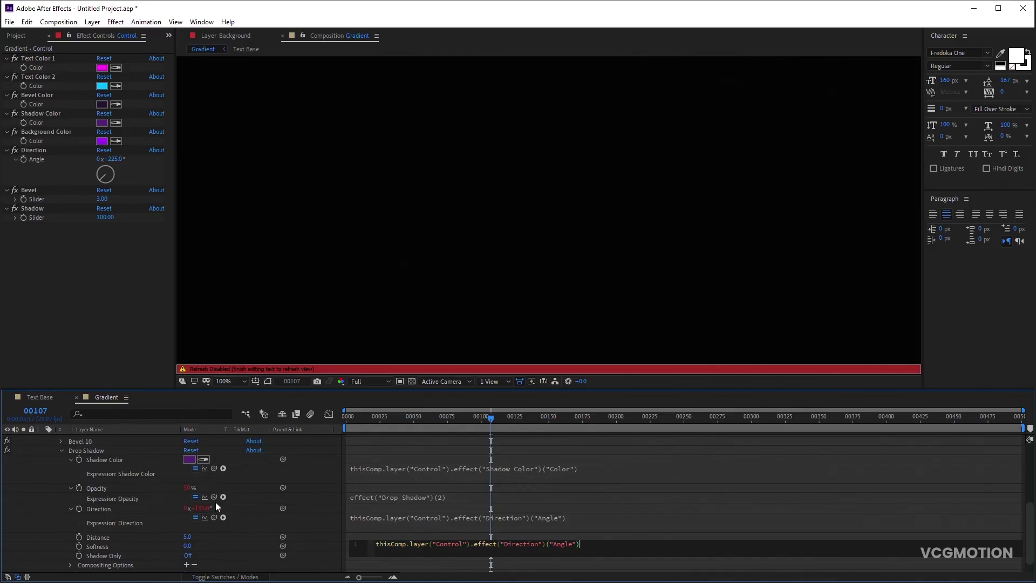
pyautogui.moveTo(214, 497); pyautogui.dragTo(49, 218)
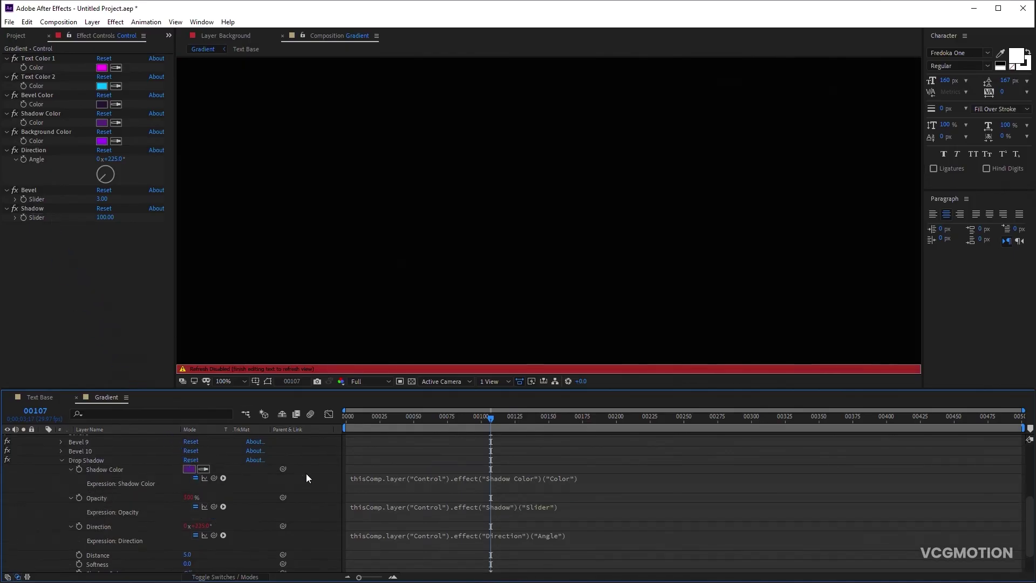
pyautogui.click(306, 478)
pyautogui.scroll(5, 51, 452)
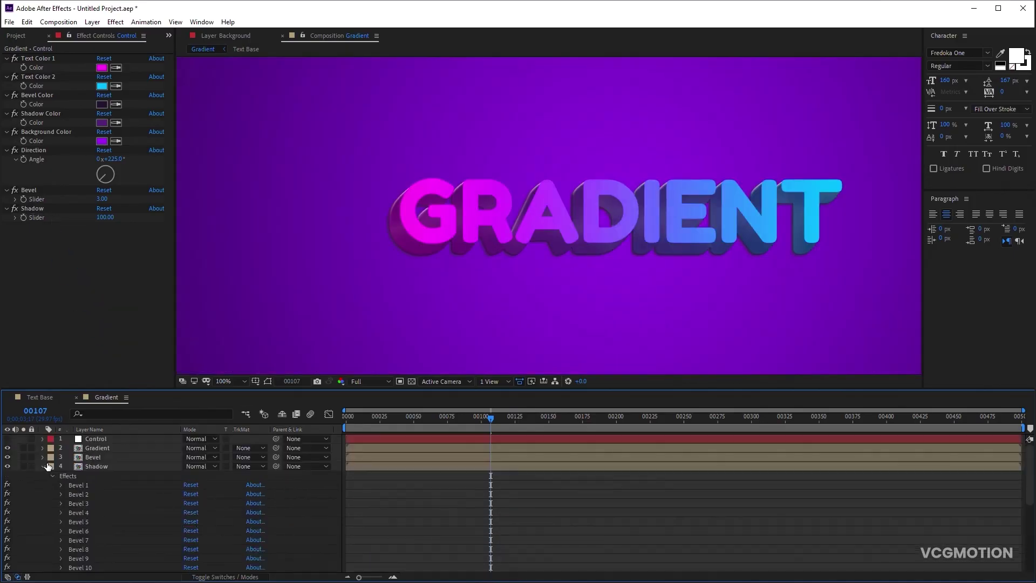
pyautogui.click(42, 465)
# - Set the Drop Shadow to Distance 1, Softness 2 and Shadow Only, then duplicate it
pyautogui.click(101, 465)
pyautogui.press('.')
pyautogui.press('.')
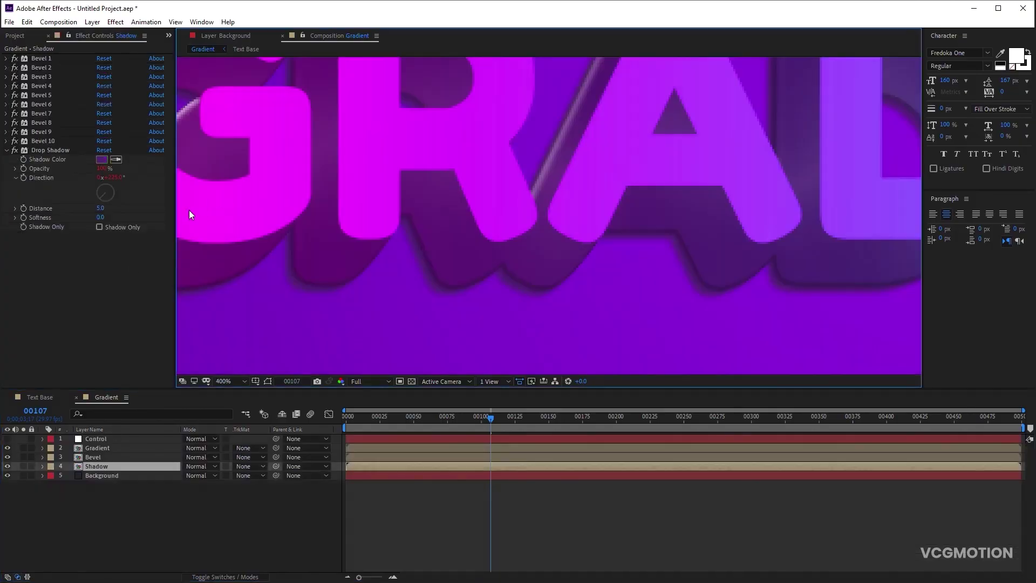
pyautogui.click(101, 209)
pyautogui.write('1')
pyautogui.press('Return')
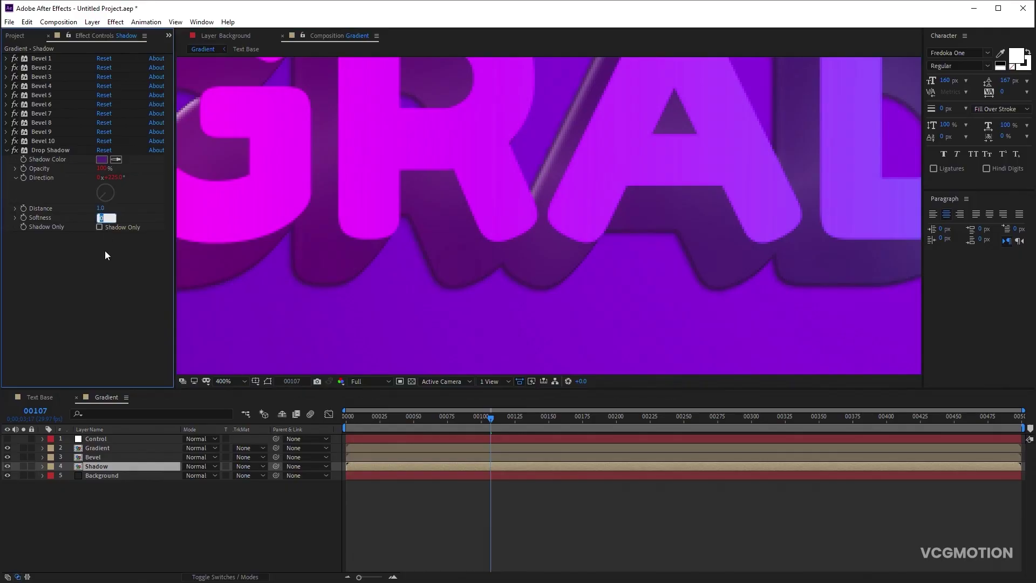
pyautogui.write('2')
pyautogui.press('Return')
pyautogui.click(113, 227)
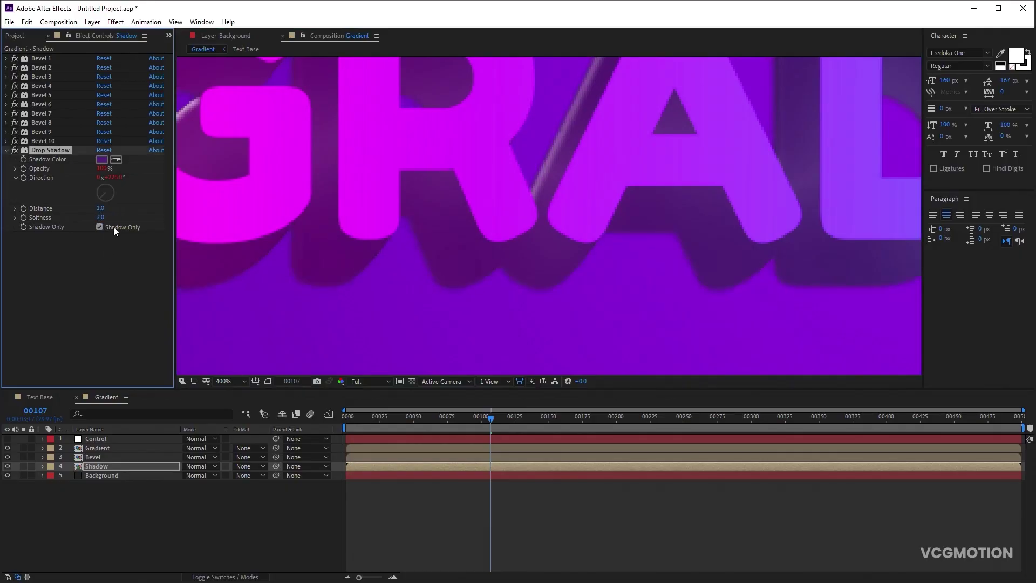
pyautogui.press(',')
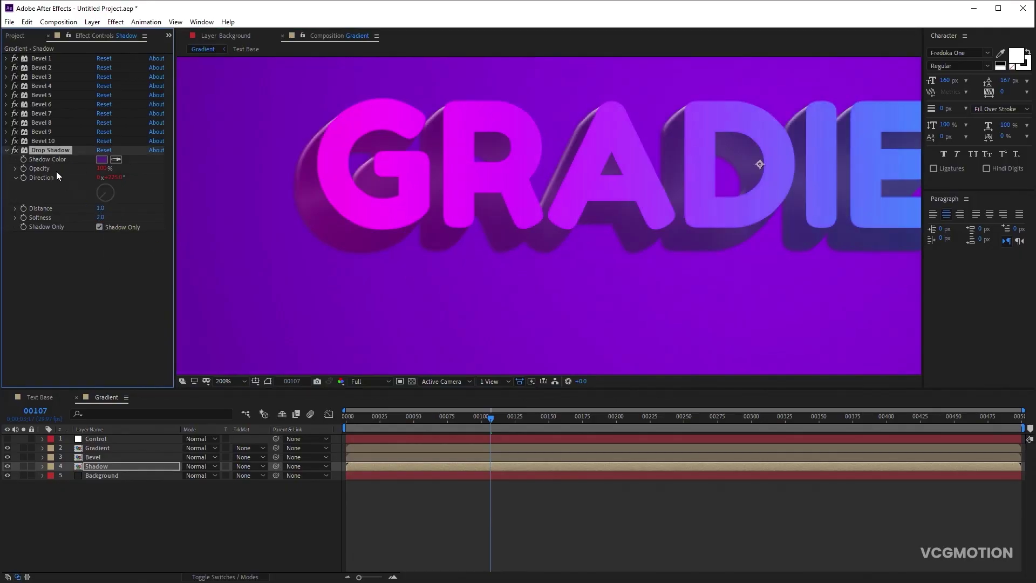
pyautogui.hotkey('ctrl', 'd')
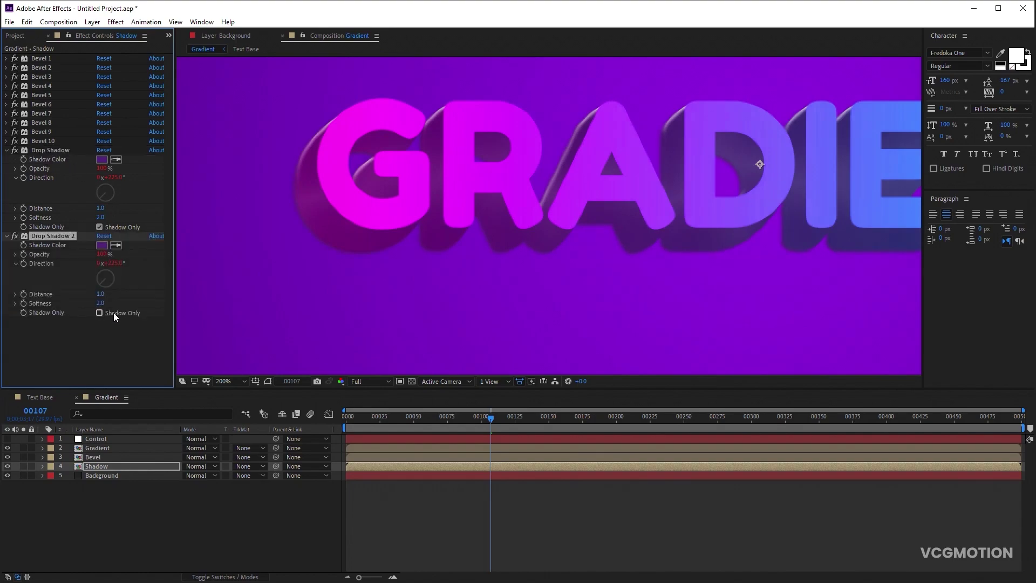
# - Set Drop Shadow 2 to Distance 2 and Softness 4
pyautogui.click(102, 297)
pyautogui.write('2')
pyautogui.press('Tab')
pyautogui.write('4')
pyautogui.click(103, 333)
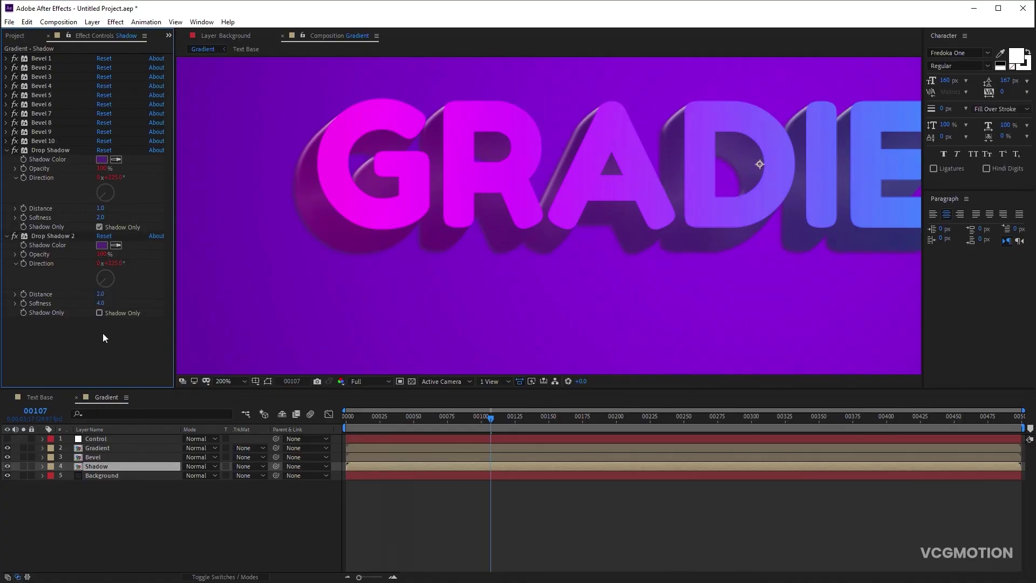
pyautogui.click(66, 236)
# - Duplicate into Drop Shadow 3 at Distance 4, Softness 8, and Drop Shadow 4 at Distance 8
pyautogui.hotkey('ctrl', 'd')
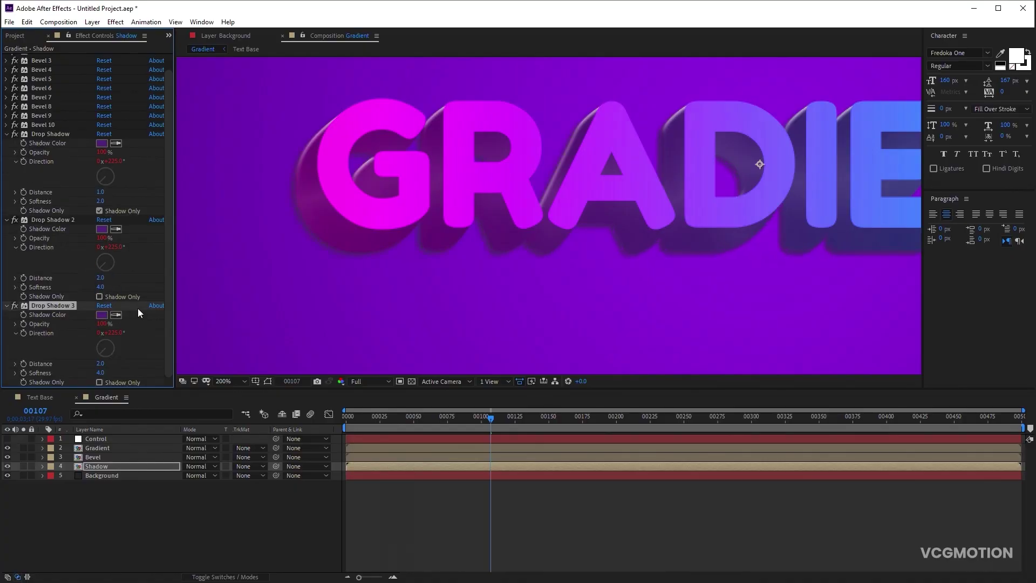
pyautogui.click(100, 363)
pyautogui.write('4')
pyautogui.press('Tab')
pyautogui.press('Return')
pyautogui.hotkey('ctrl', 'd')
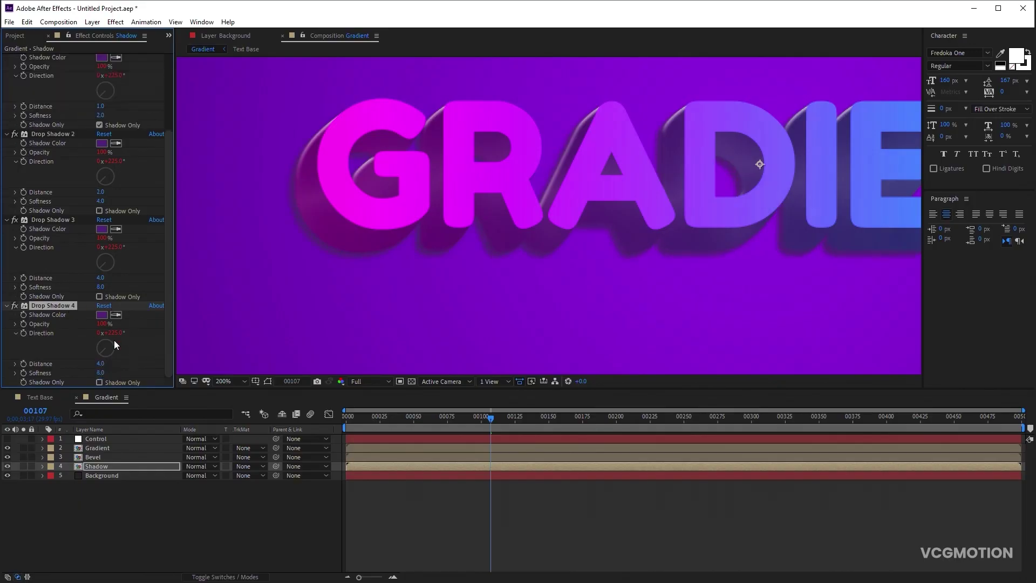
pyautogui.click(101, 363)
pyautogui.write('8')
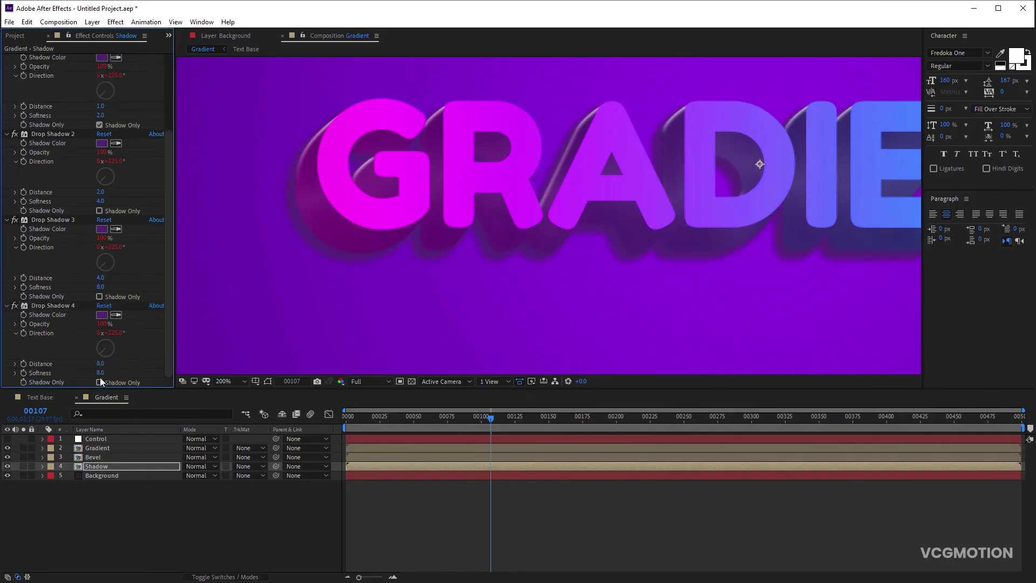
pyautogui.press('Tab')
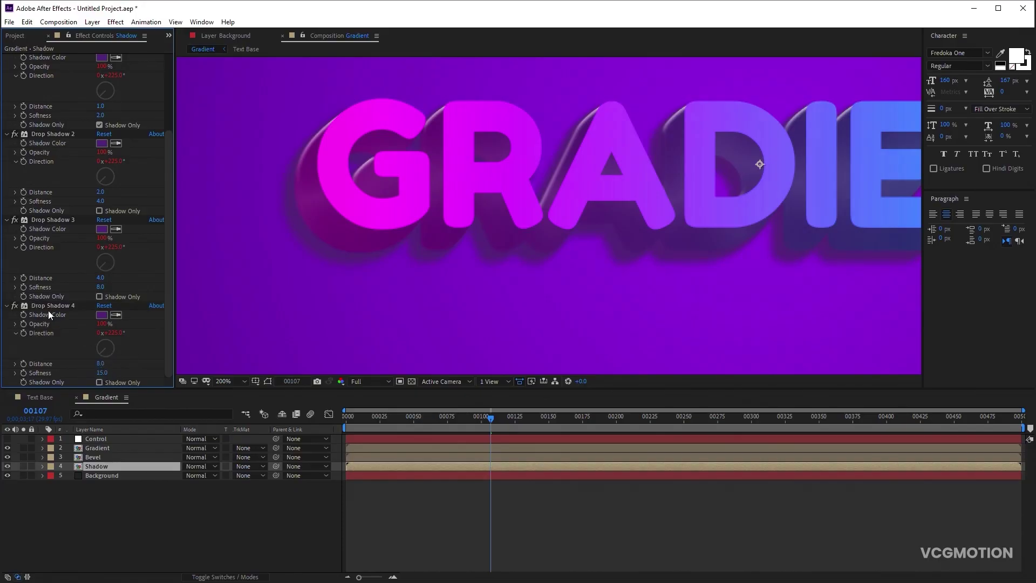
# - Duplicate into Drop Shadow 5 with Distance 30 and Softness 60
pyautogui.click(50, 307)
pyautogui.hotkey('ctrl', 'd')
pyautogui.click(101, 363)
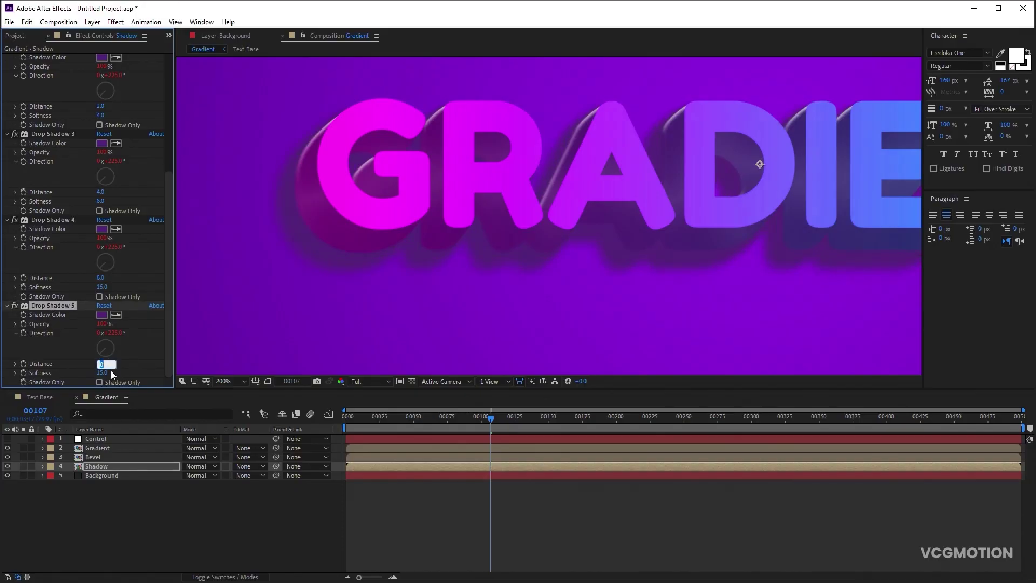
pyautogui.write('30')
pyautogui.press('Tab')
pyautogui.write('60')
pyautogui.press('Return')
pyautogui.press(',')
pyautogui.press('.')
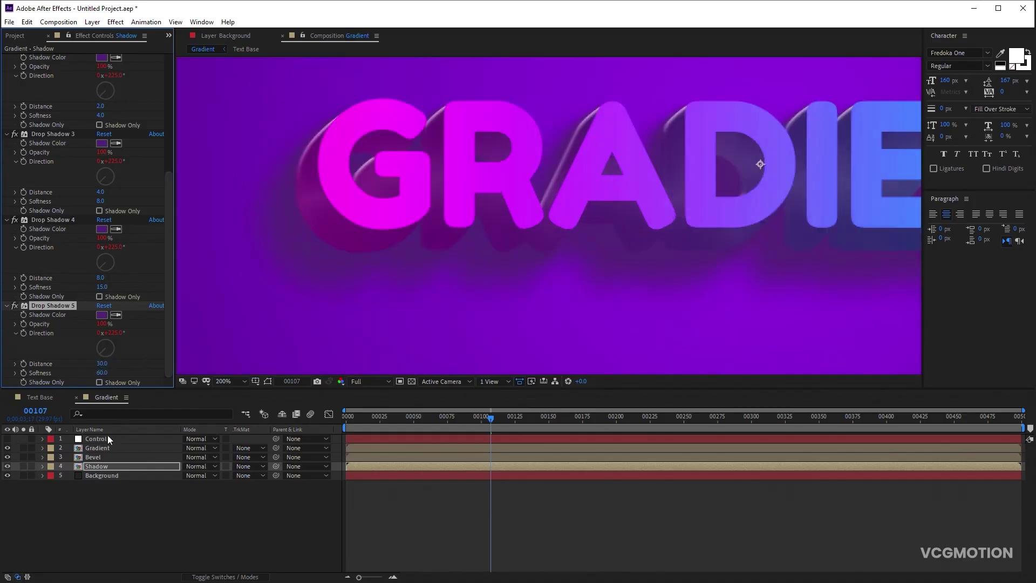
pyautogui.click(108, 437)
pyautogui.click(101, 123)
# - Darken Control's Shadow Color to 2F1741 and lower the Shadow slider to 55
pyautogui.moveTo(795, 292); pyautogui.dragTo(790, 314)
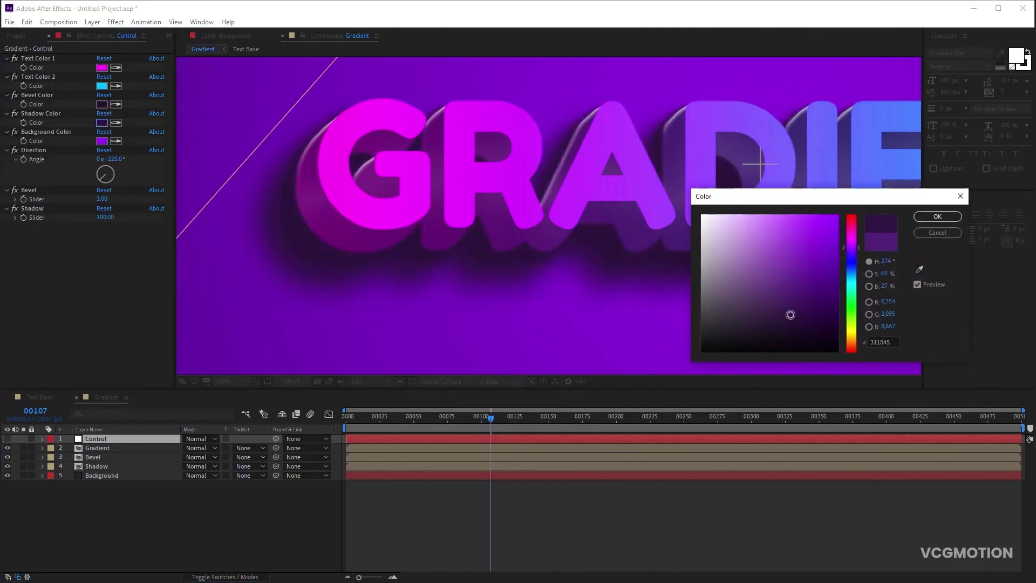
pyautogui.click(928, 217)
pyautogui.press(',')
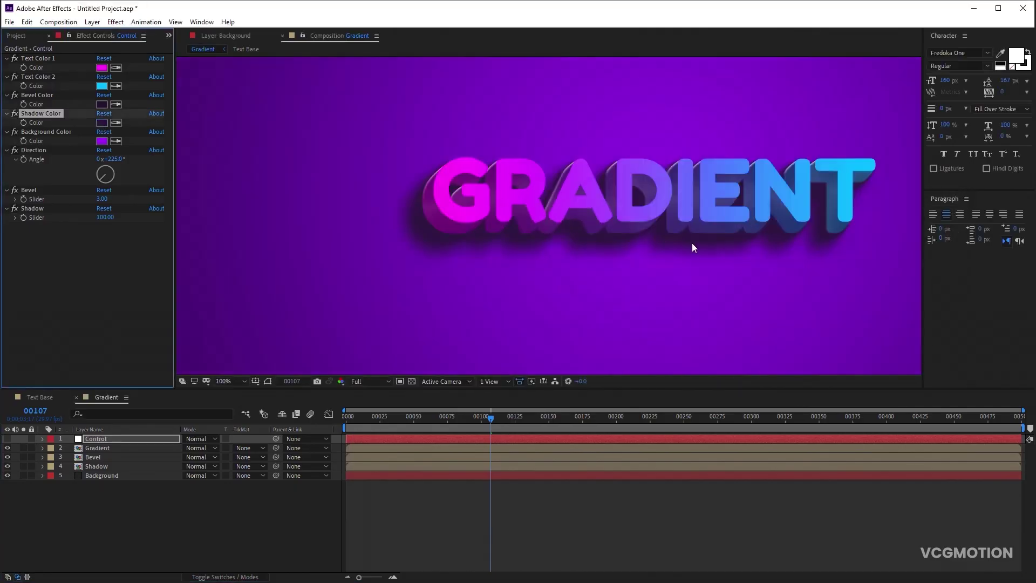
pyautogui.click(105, 218)
pyautogui.write('55')
pyautogui.press('Return')
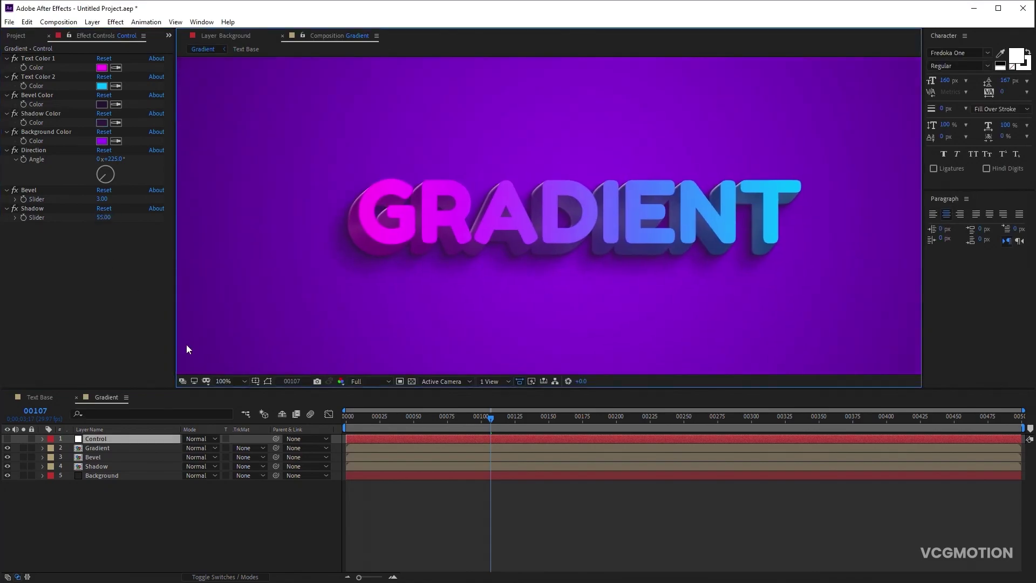
pyautogui.click(17, 35)
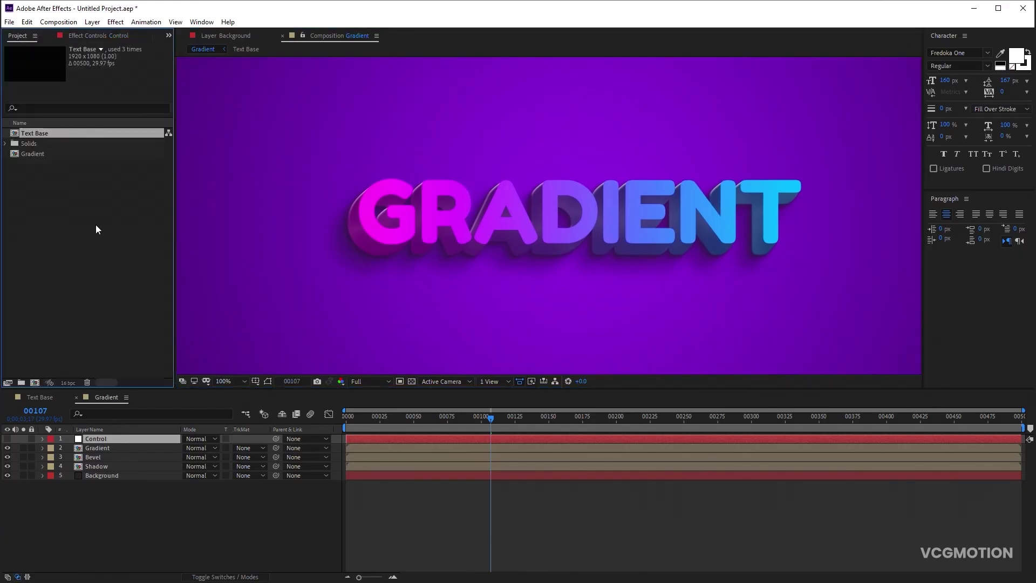
# - Add Text Base as a new layer above Gradient and rename it Highlights
pyautogui.moveTo(38, 137); pyautogui.dragTo(117, 448)
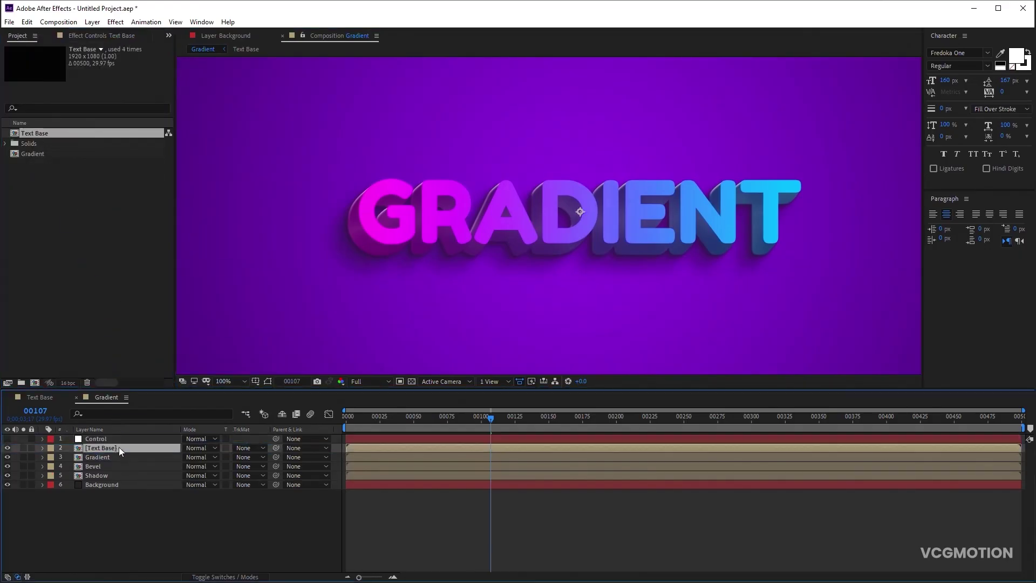
pyautogui.press('Return')
pyautogui.write('Highl')
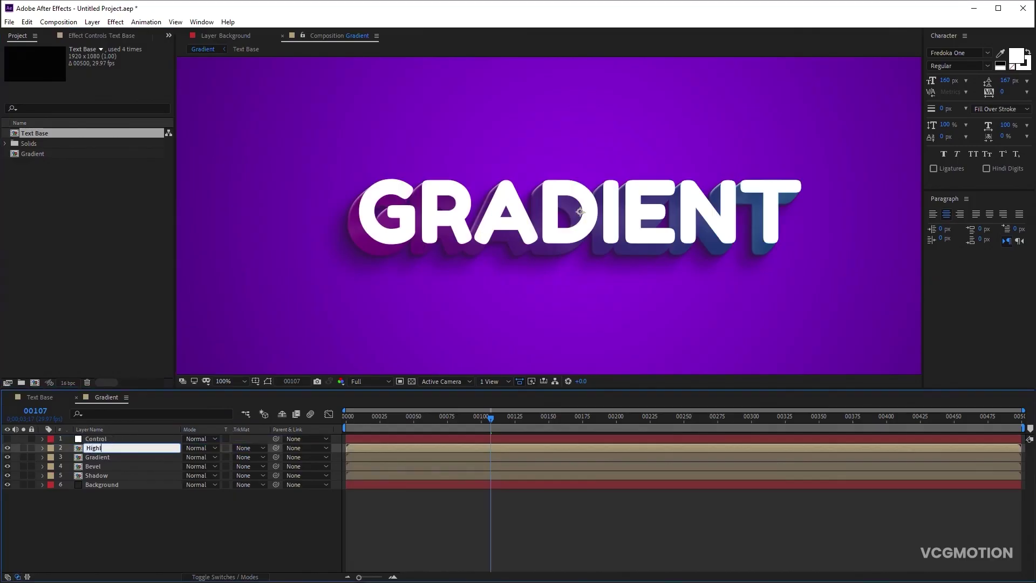
pyautogui.write('ights')
pyautogui.press('Return')
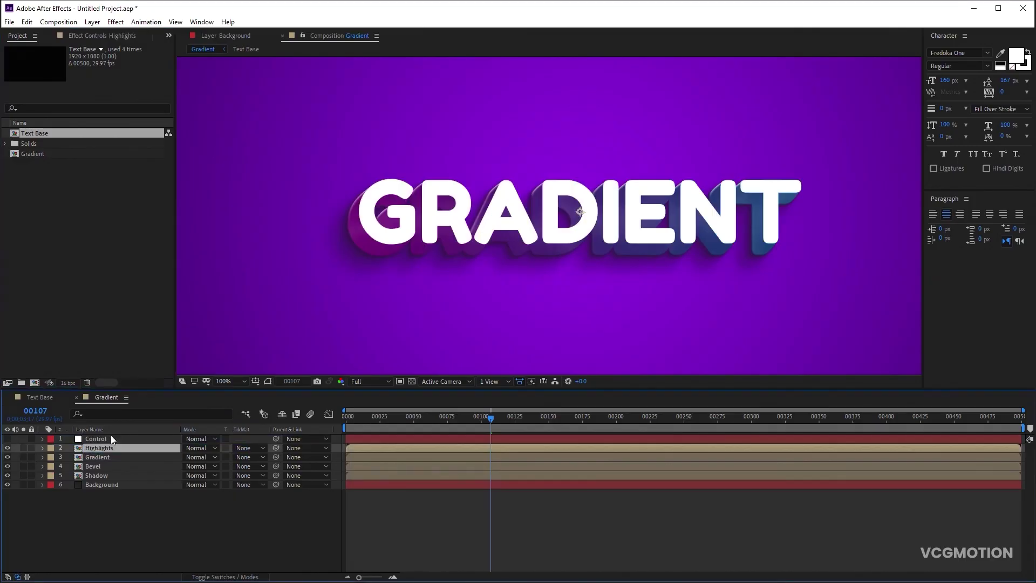
pyautogui.click(111, 436)
pyautogui.click(105, 34)
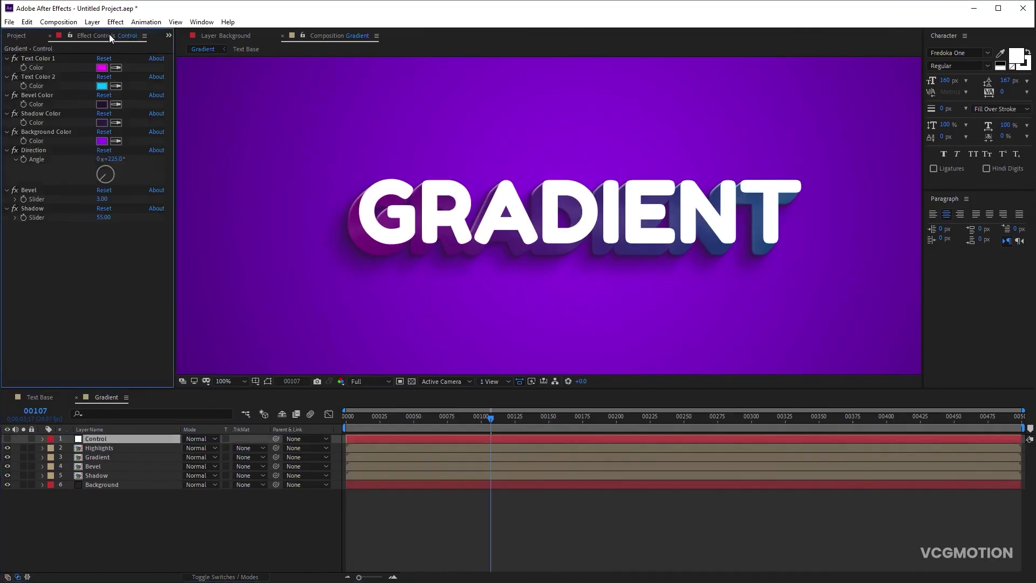
pyautogui.click(115, 22)
# - Add a Slider Control named Highlights to Control and set it to 100
pyautogui.moveTo(182, 170)
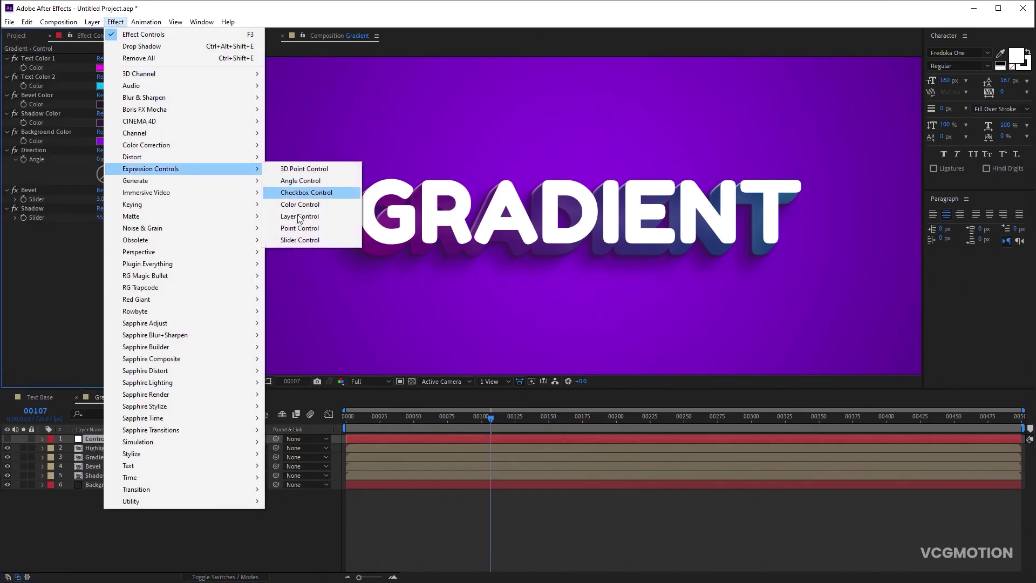
pyautogui.click(302, 239)
pyautogui.press('Return')
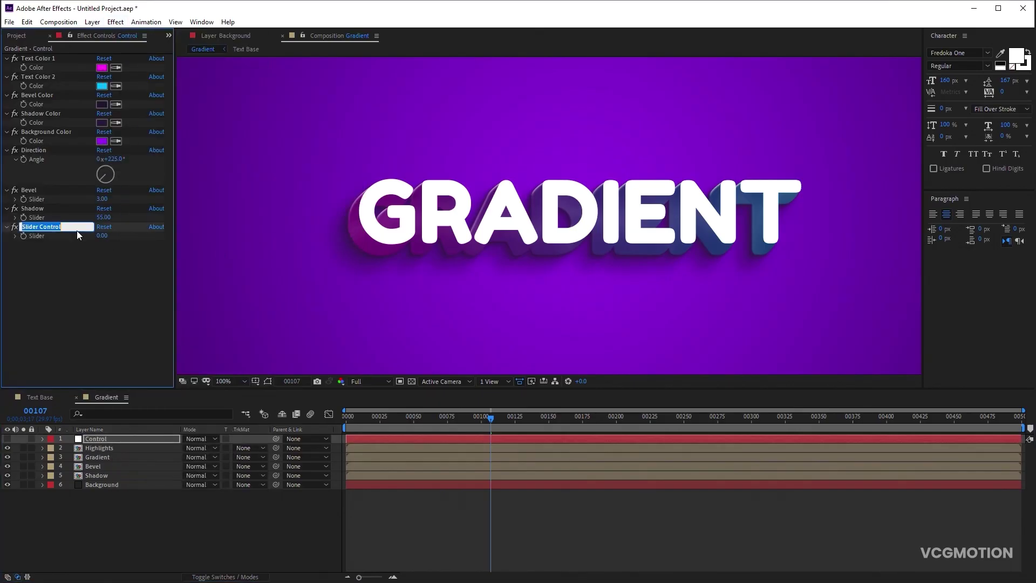
pyautogui.write('Highlights')
pyautogui.press('Return')
pyautogui.click(102, 235)
pyautogui.write('100')
pyautogui.press('Return')
# - Add an Inner Shadow layer style to Highlights with Fill Opacity at 0%
pyautogui.click(111, 447)
pyautogui.click(92, 22)
pyautogui.moveTo(163, 295)
pyautogui.click(300, 347)
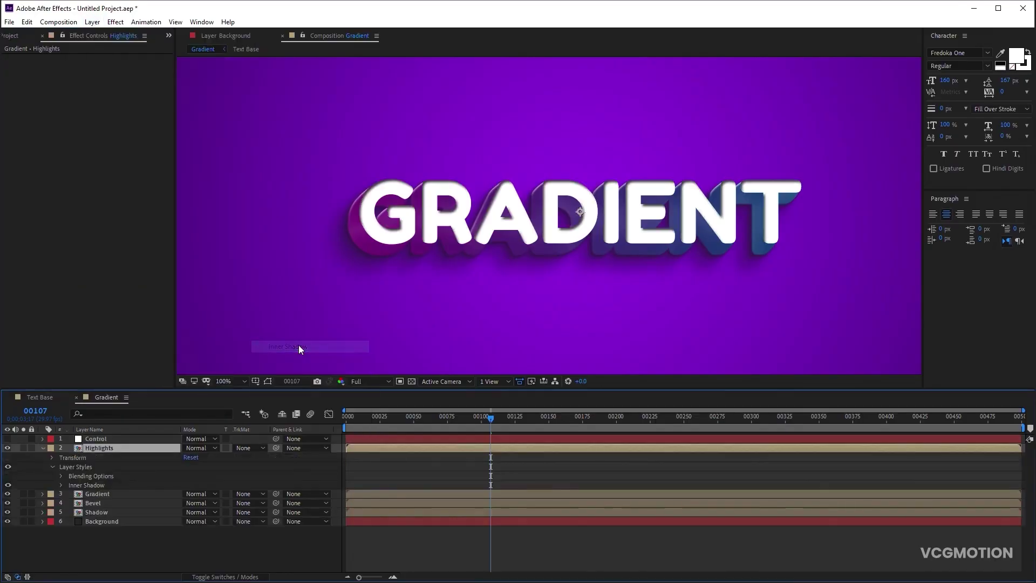
pyautogui.click(61, 476)
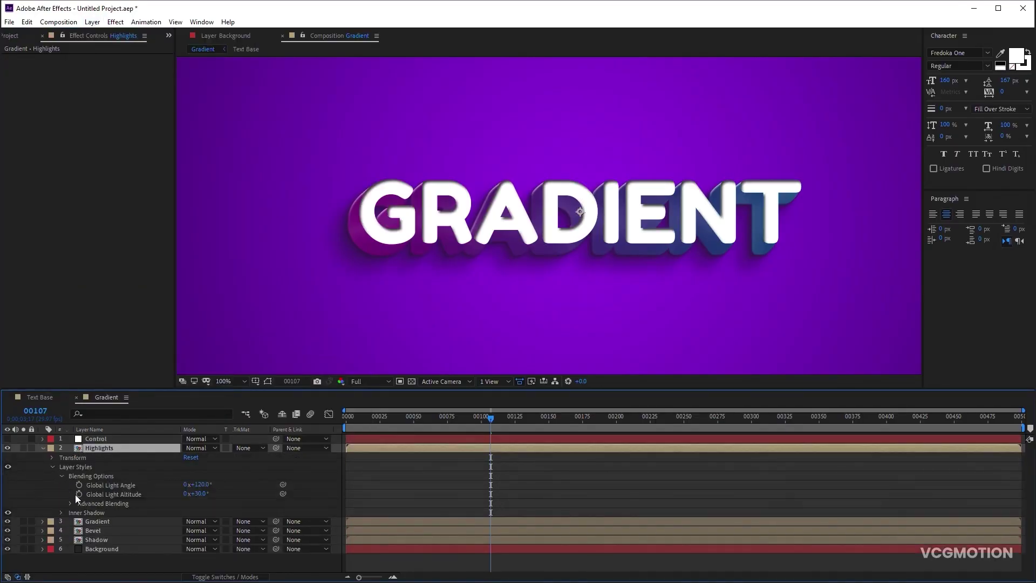
pyautogui.click(70, 503)
pyautogui.moveTo(188, 484); pyautogui.dragTo(2, 492)
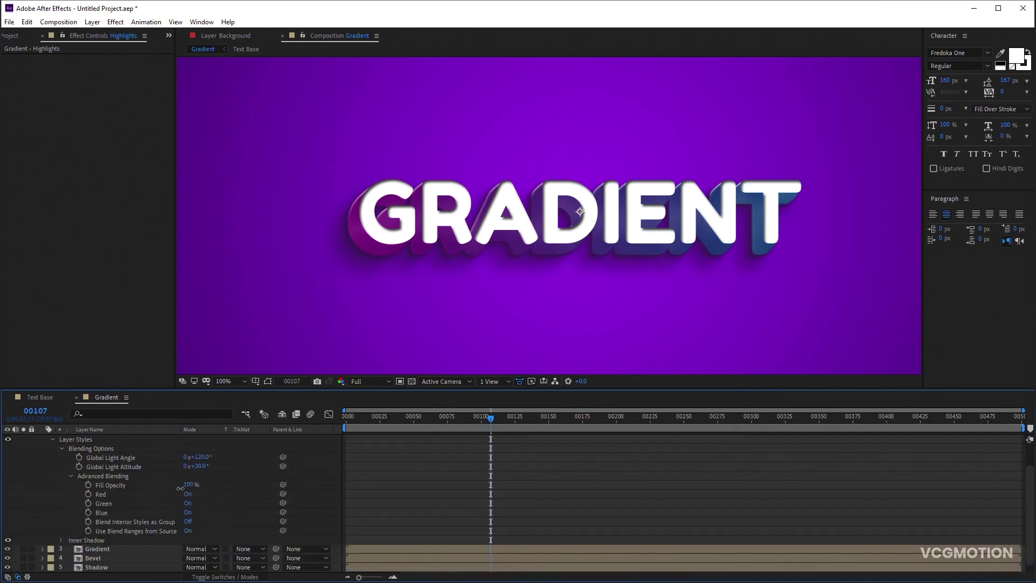
pyautogui.scroll(2, 370, 247)
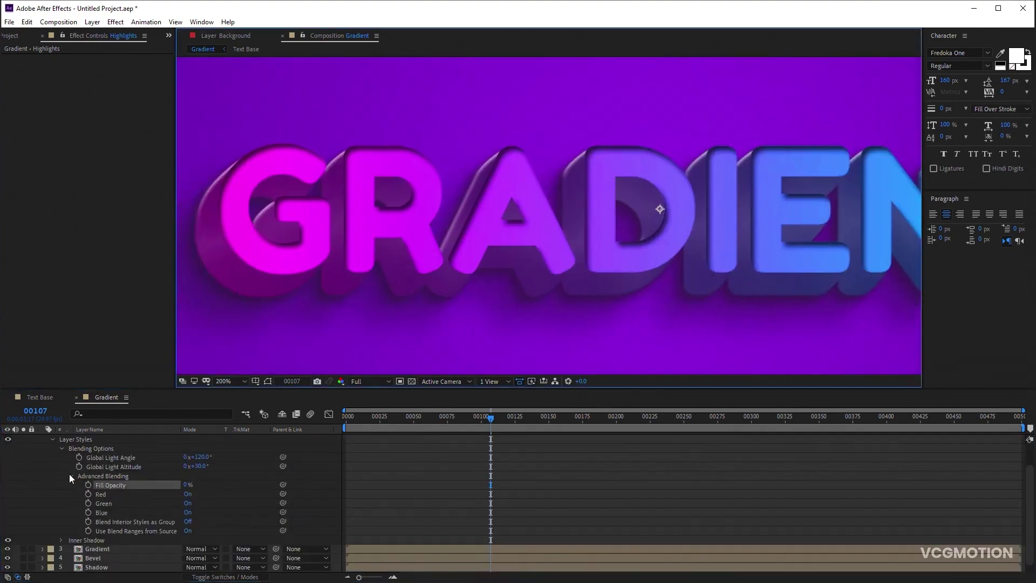
pyautogui.click(61, 449)
# - Make the inner shadow white with Screen blend mode and an opacity expression
pyautogui.click(60, 484)
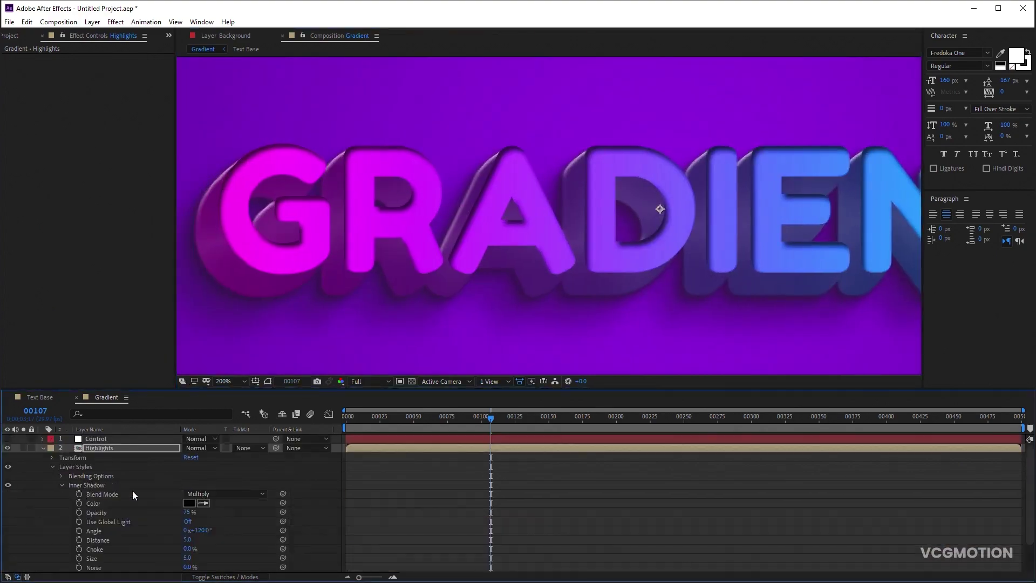
pyautogui.click(206, 493)
pyautogui.click(227, 254)
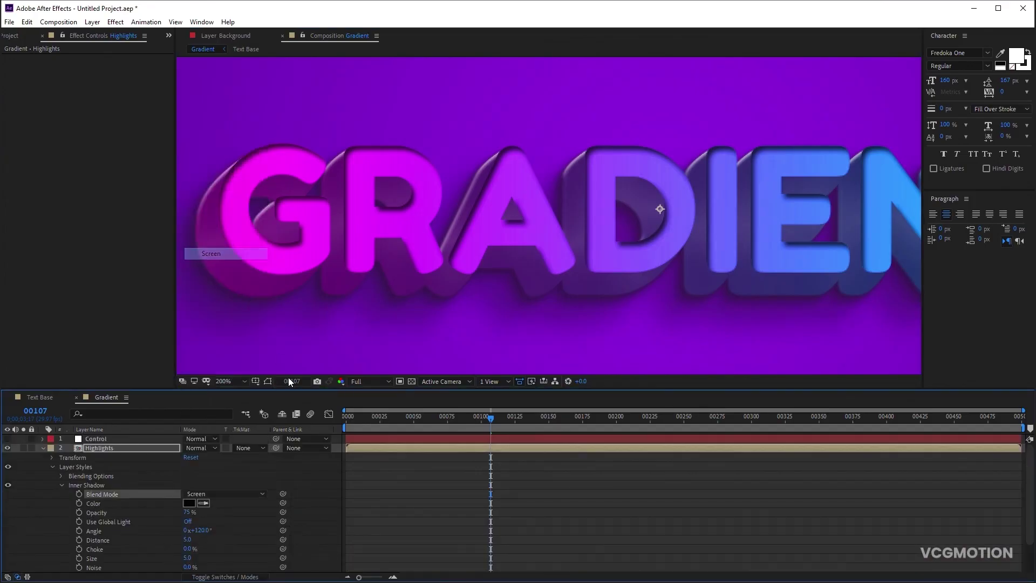
pyautogui.click(189, 503)
pyautogui.moveTo(706, 216); pyautogui.dragTo(632, 120)
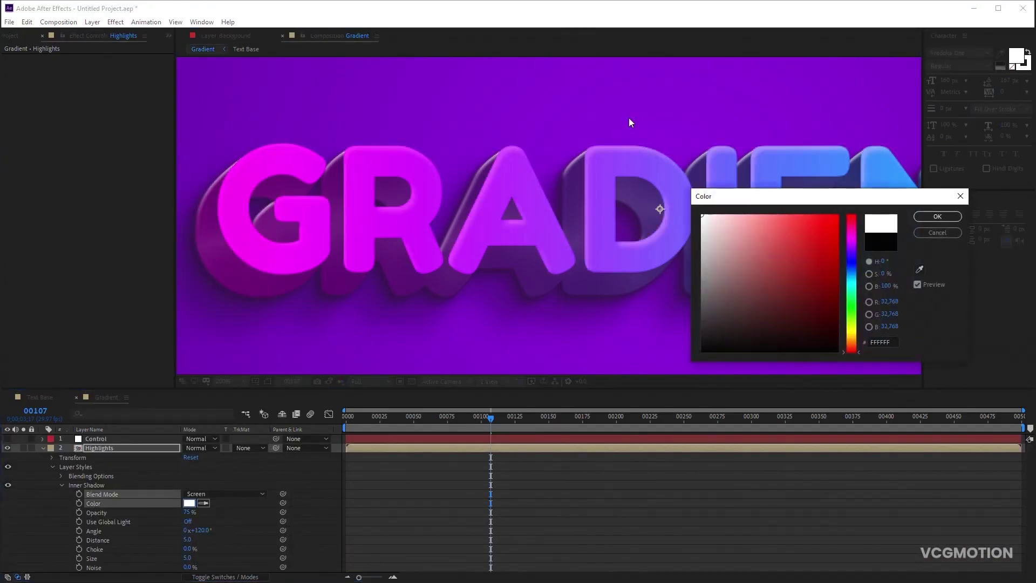
pyautogui.click(925, 215)
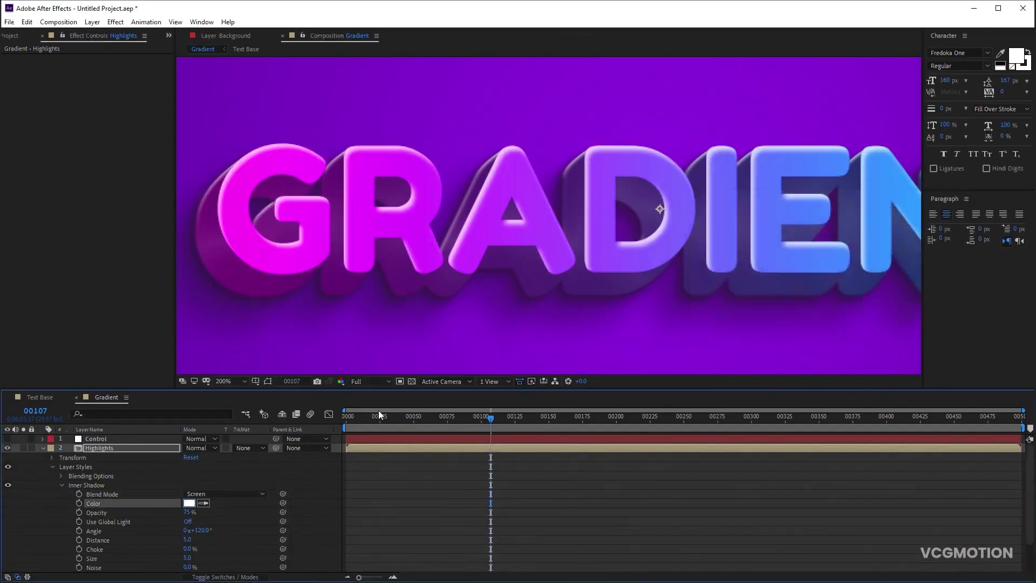
pyautogui.keyDown('alt'); pyautogui.click(79, 512); pyautogui.keyUp('alt')
# - Link the inner shadow opacity to the Control layer's Highlights slider with the pickwhip
pyautogui.click(109, 439)
pyautogui.moveTo(215, 521); pyautogui.dragTo(32, 235)
pyautogui.scroll(-3, 286, 508)
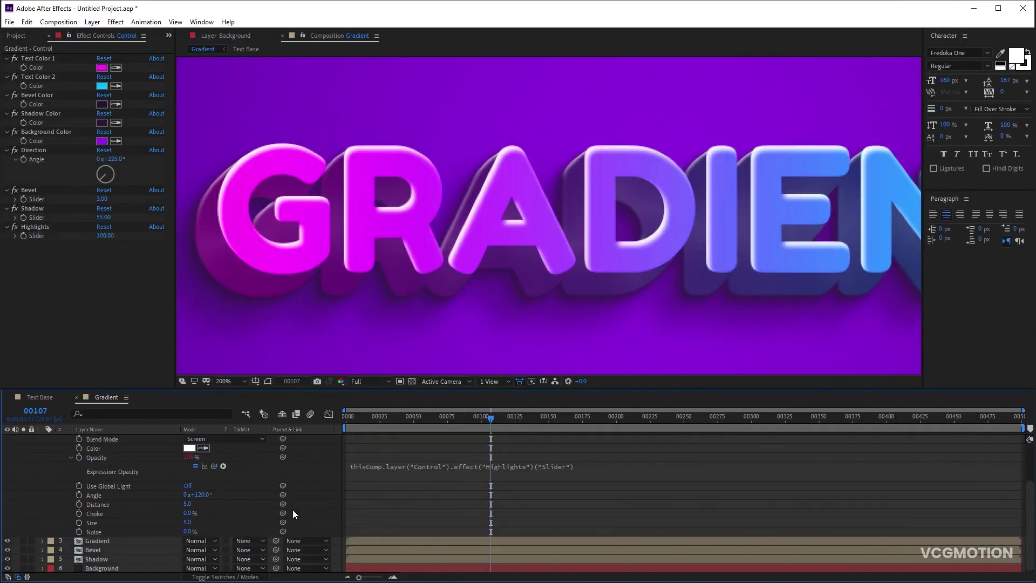
# - Drive the inner shadow angle from Control's Direction slider plus value, then adjust the offset
pyautogui.keyDown('alt'); pyautogui.click(79, 495); pyautogui.keyUp('alt')
pyautogui.scroll(3, 118, 449)
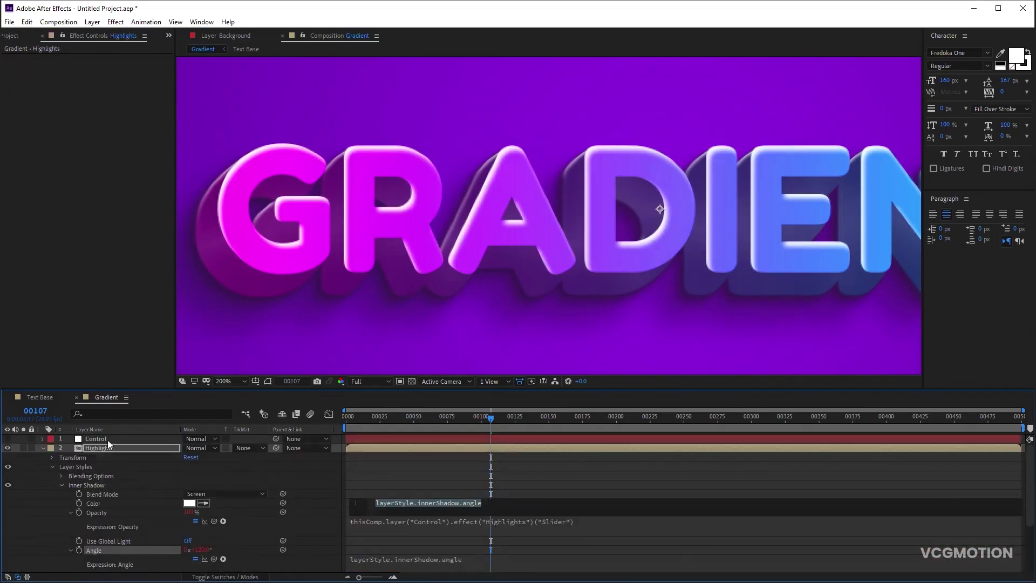
pyautogui.click(108, 440)
pyautogui.scroll(-3, 147, 479)
pyautogui.moveTo(214, 503); pyautogui.dragTo(42, 161)
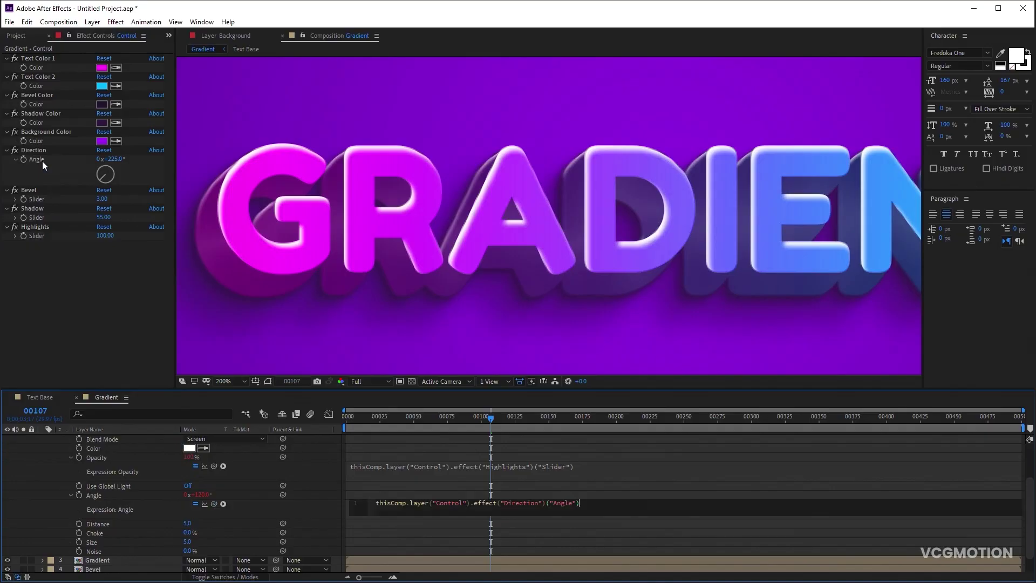
pyautogui.write('+value')
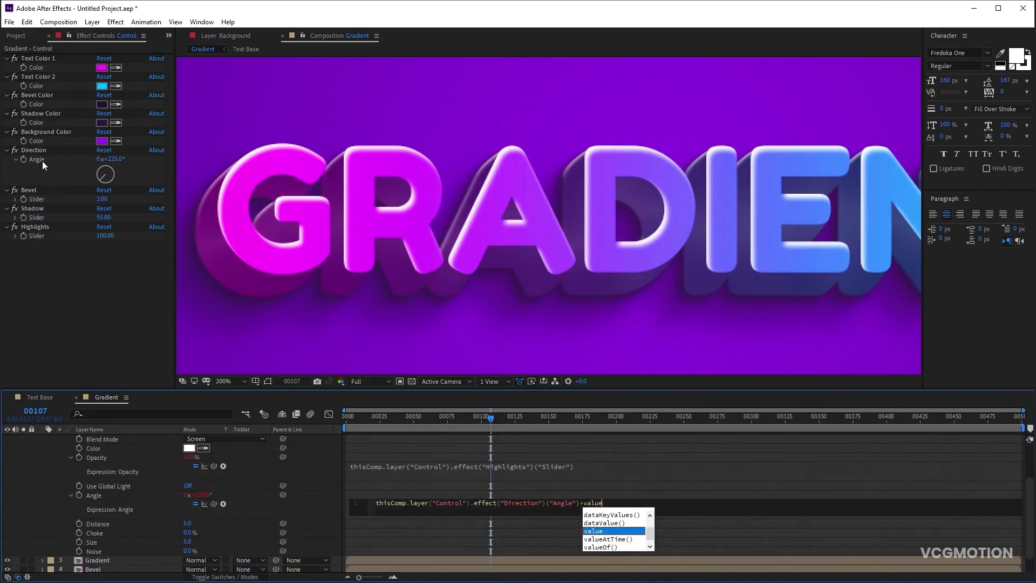
pyautogui.click(296, 467)
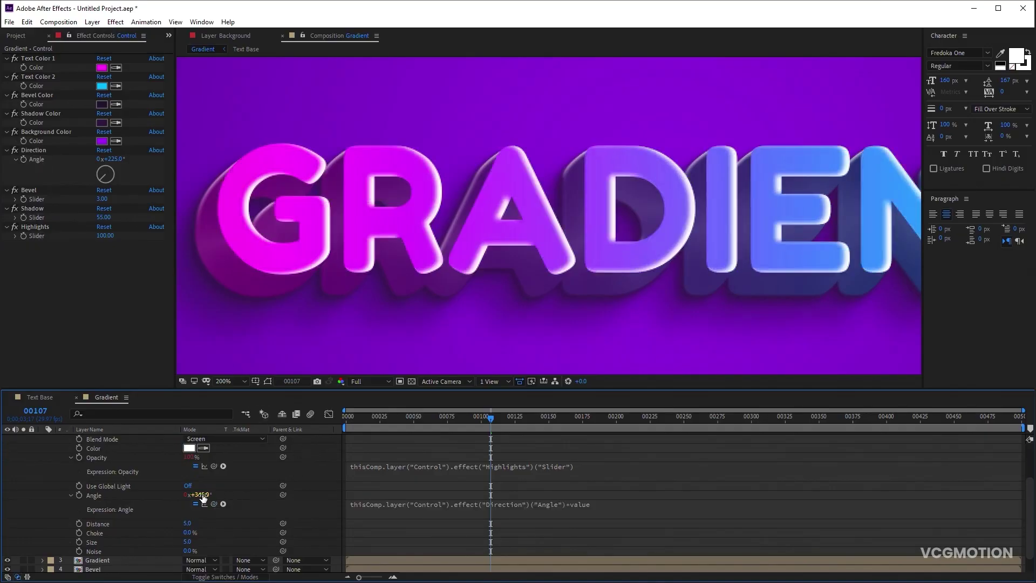
pyautogui.moveTo(202, 498); pyautogui.dragTo(162, 496)
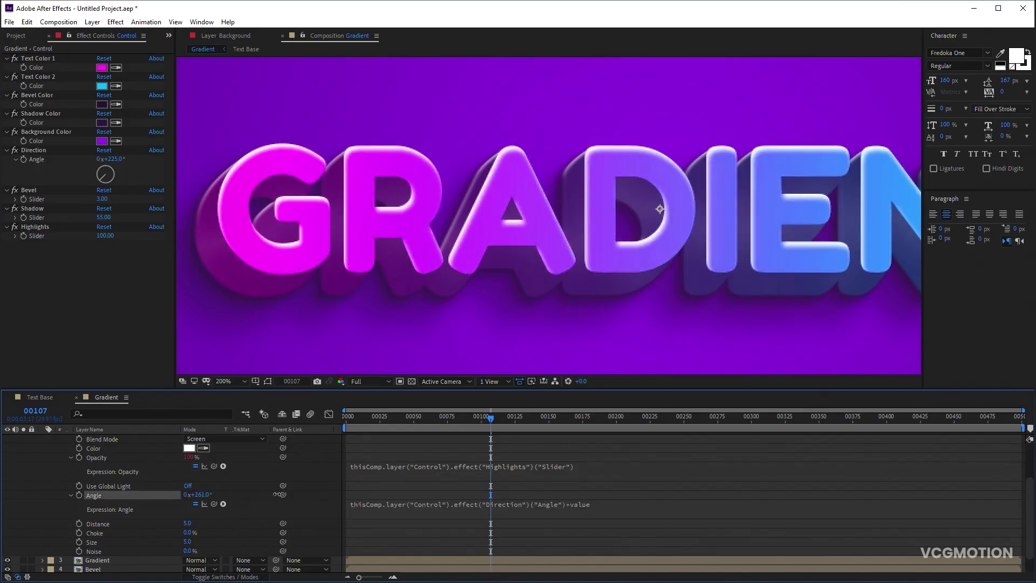
pyautogui.moveTo(277, 494)
pyautogui.mouseDown()
pyautogui.moveTo(267, 498)
pyautogui.moveTo(280, 504)
pyautogui.mouseUp()
# - Set the inner shadow Distance to 2 and Size to 1
pyautogui.click(186, 523)
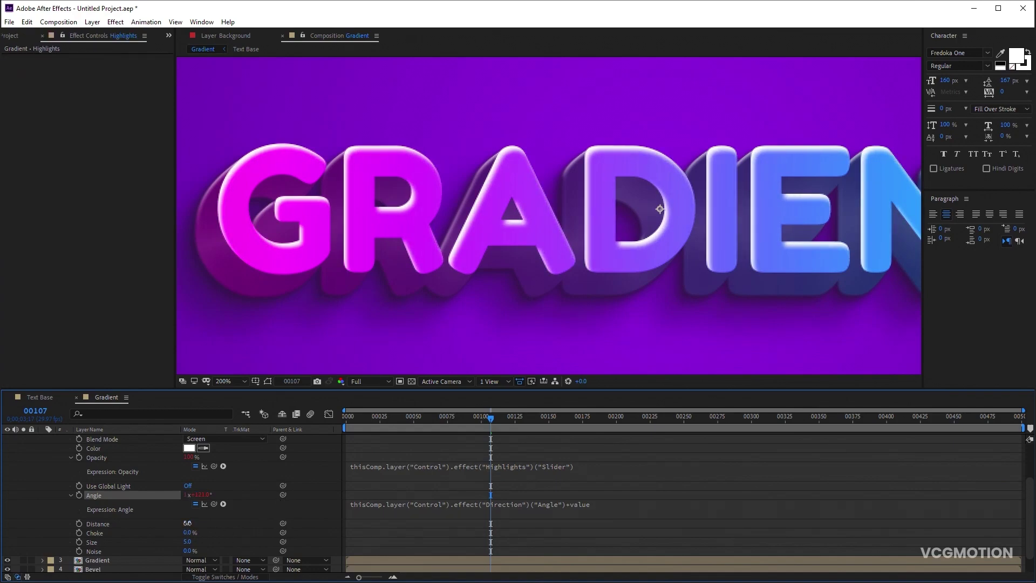
pyautogui.write('2')
pyautogui.press('Return')
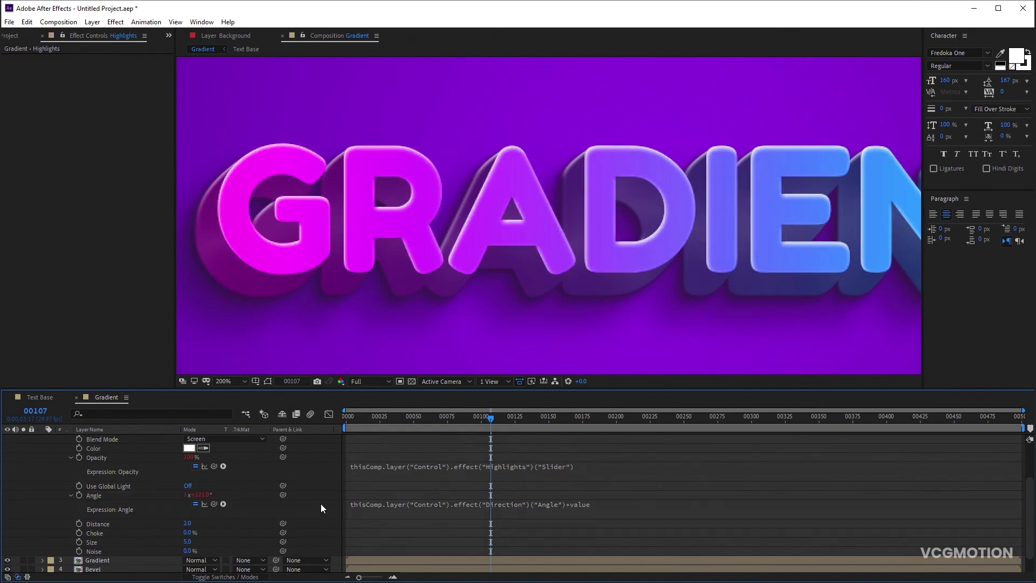
pyautogui.click(186, 541)
pyautogui.write('1')
pyautogui.press('Return')
pyautogui.press(',')
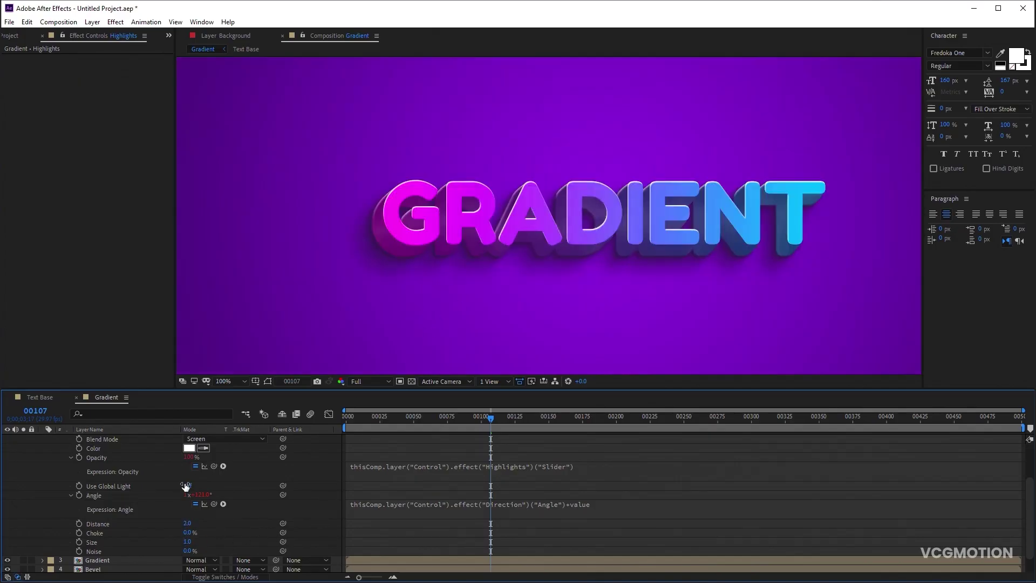
# - Lower the Control layer's Highlights slider to 59
pyautogui.scroll(5, 56, 456)
pyautogui.click(43, 447)
pyautogui.click(92, 438)
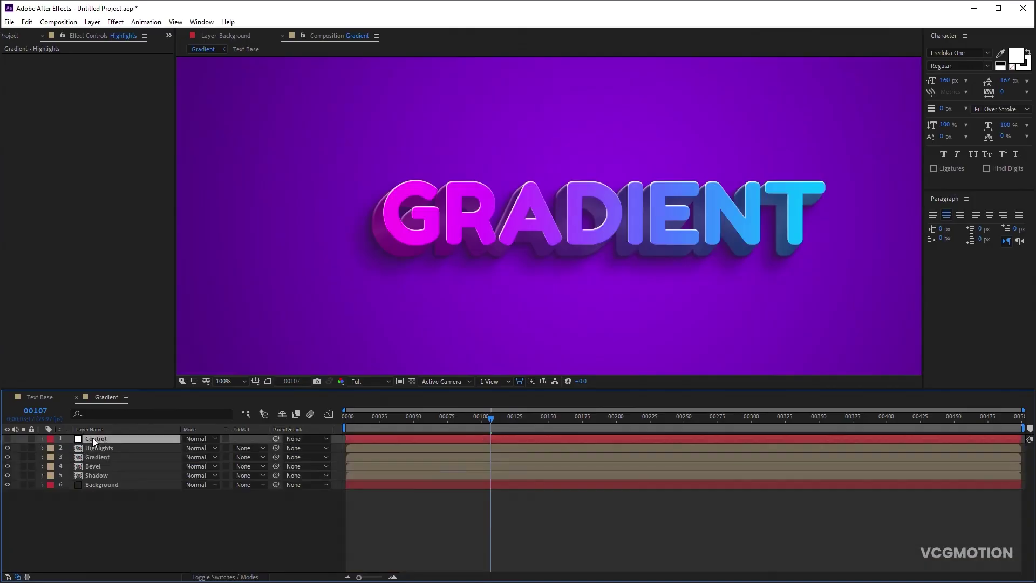
pyautogui.click(96, 238)
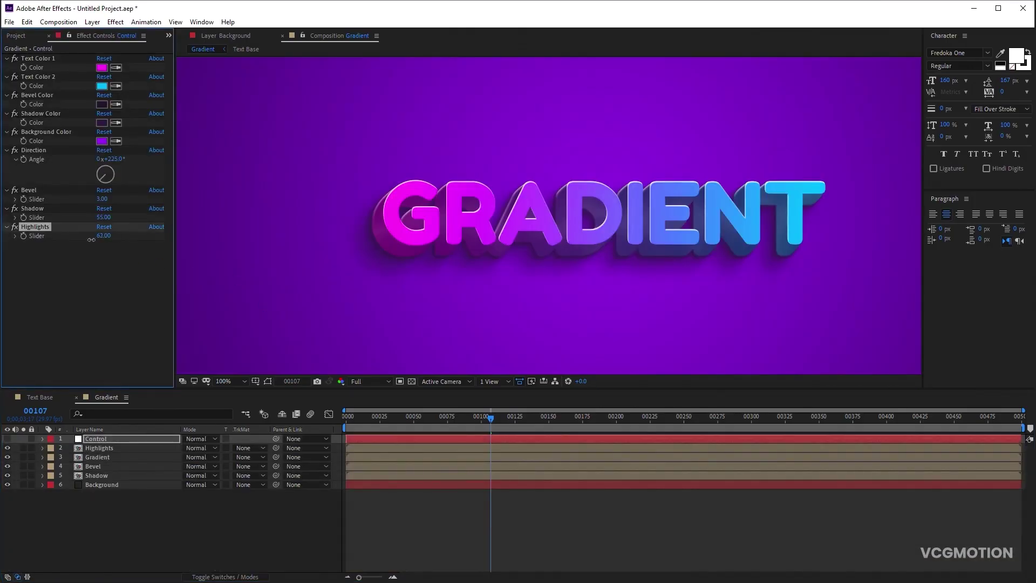
pyautogui.moveTo(91, 239); pyautogui.dragTo(94, 240)
pyautogui.click(105, 275)
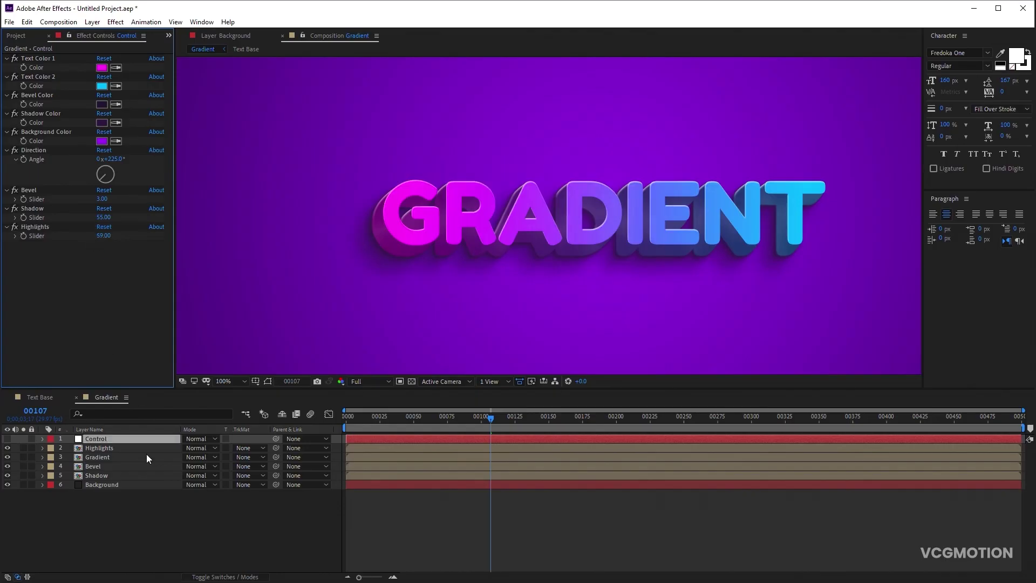
# - Duplicate the Background layer, move the copy under Control, and delete its Fill and Circle effects
pyautogui.click(113, 485)
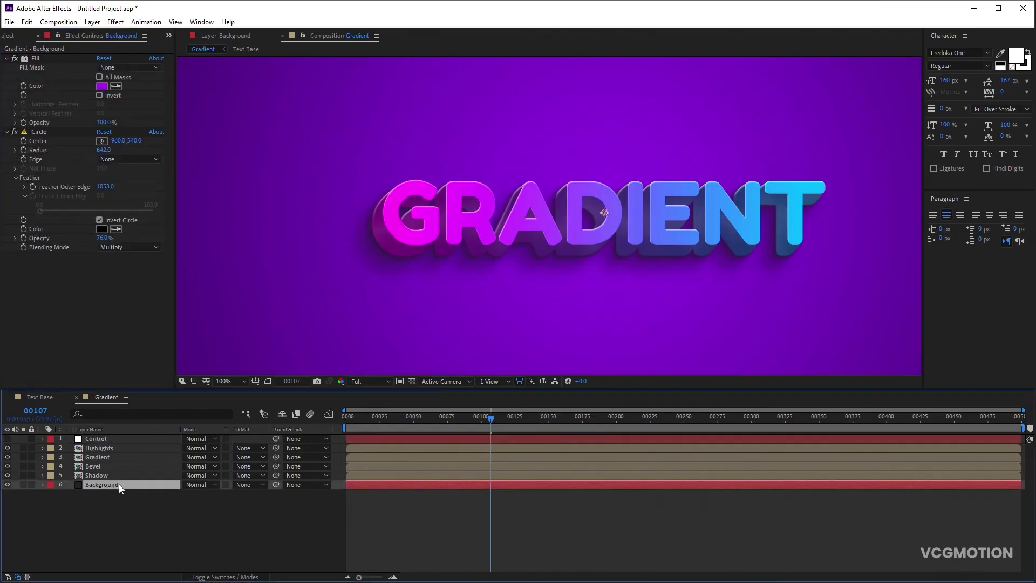
pyautogui.hotkey('ctrl', 'd')
pyautogui.moveTo(126, 483); pyautogui.dragTo(132, 446)
pyautogui.click(37, 56)
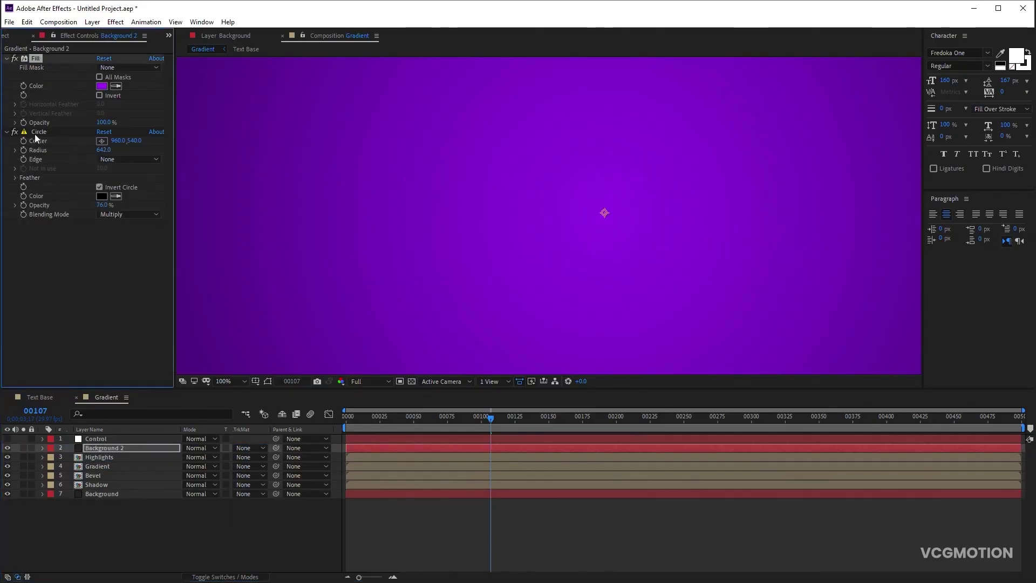
pyautogui.keyDown('shift'); pyautogui.click(35, 133); pyautogui.keyUp('shift')
pyautogui.press('Delete')
# - Rename the copy 'Reflection' and set its blend mode to Screen
pyautogui.click(137, 445)
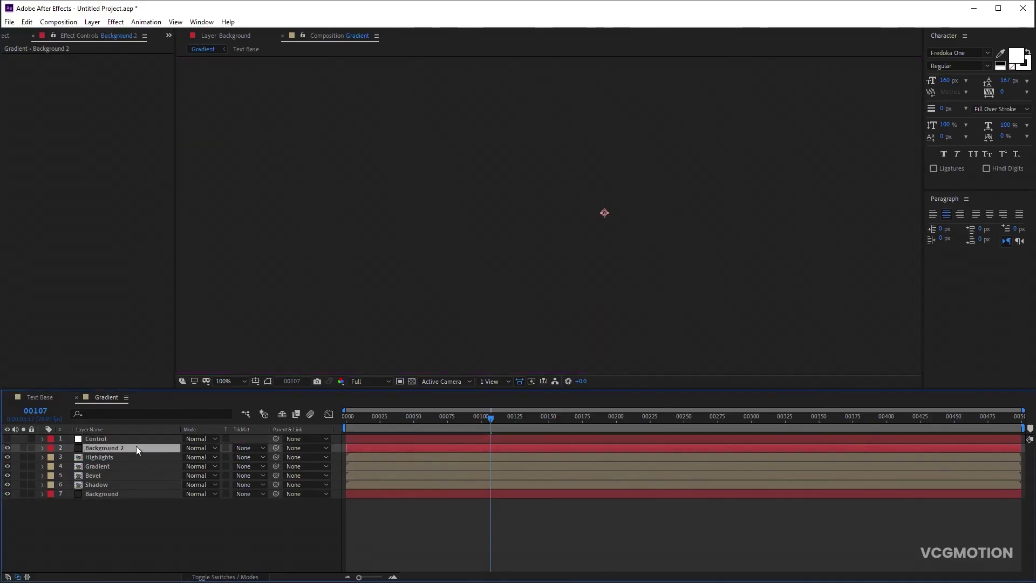
pyautogui.press('Return')
pyautogui.write('Reflection')
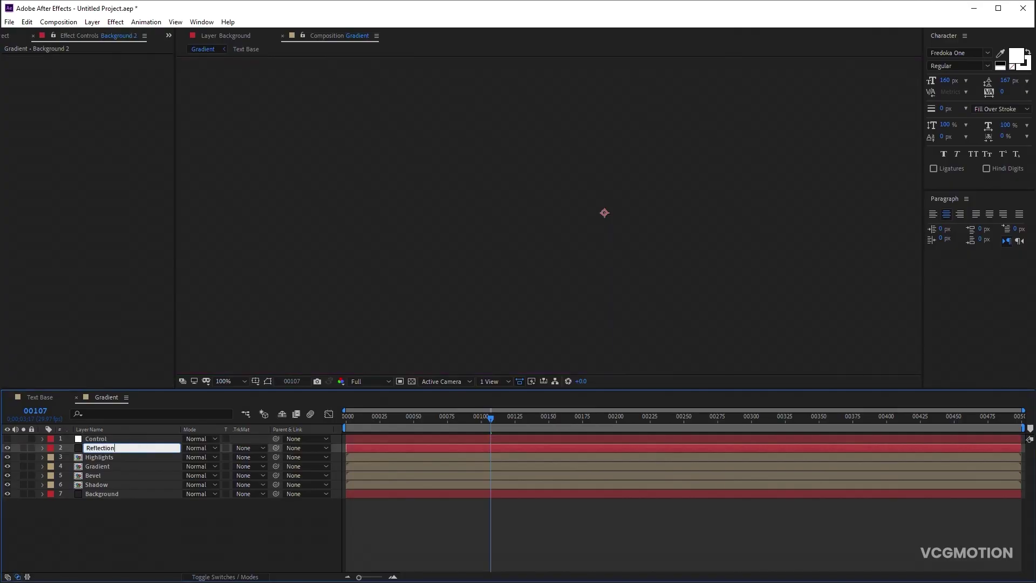
pyautogui.press('Return')
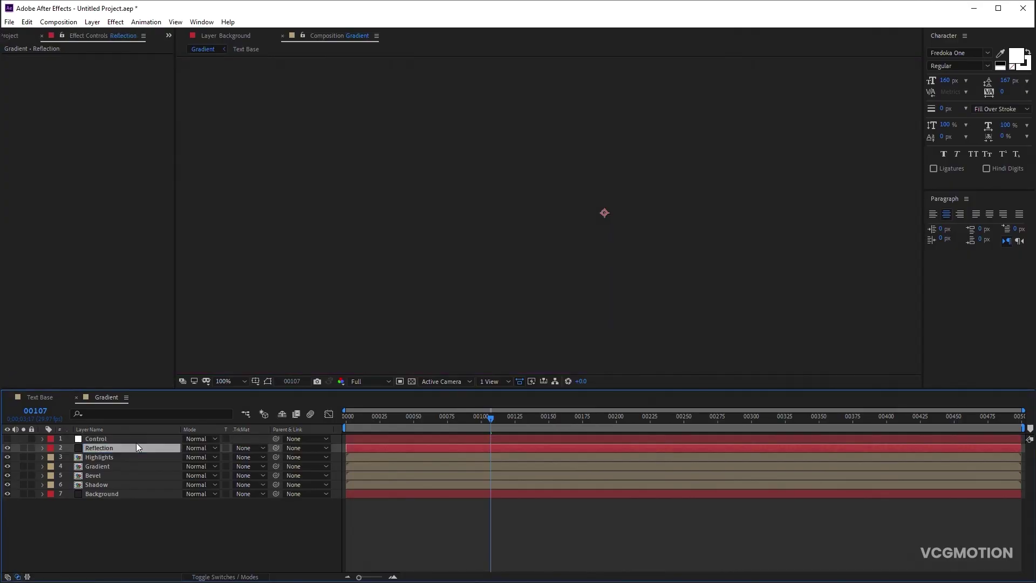
pyautogui.click(197, 448)
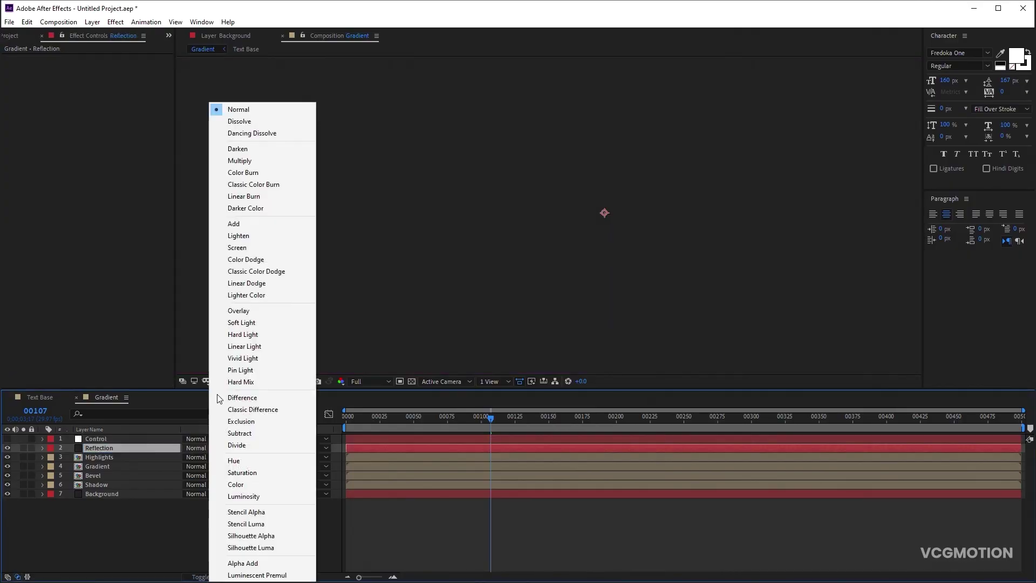
pyautogui.click(257, 248)
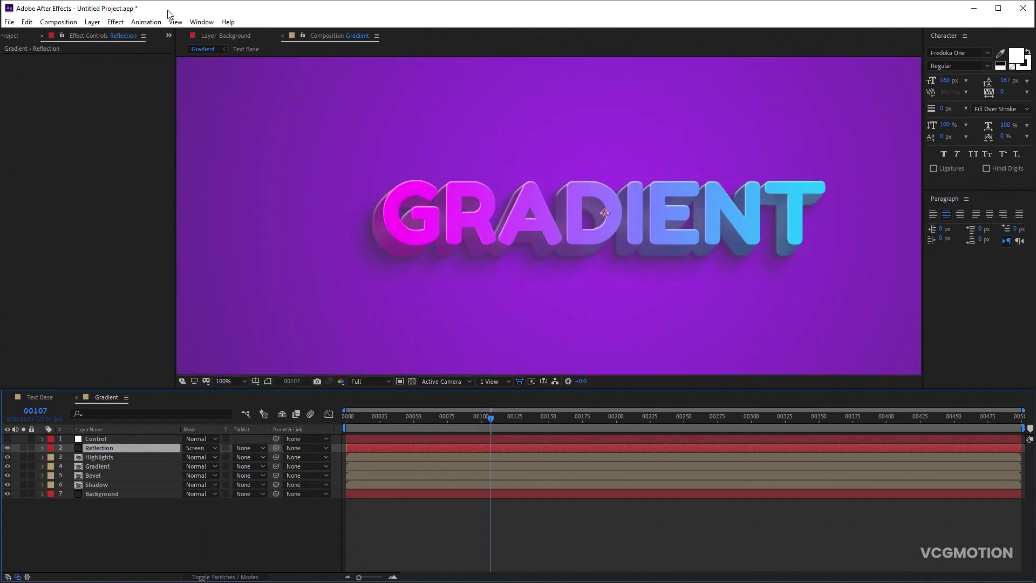
# - Add a Gradient Ramp to Reflection running from 960,478 to 960,560 across the text
pyautogui.click(115, 22)
pyautogui.moveTo(182, 182)
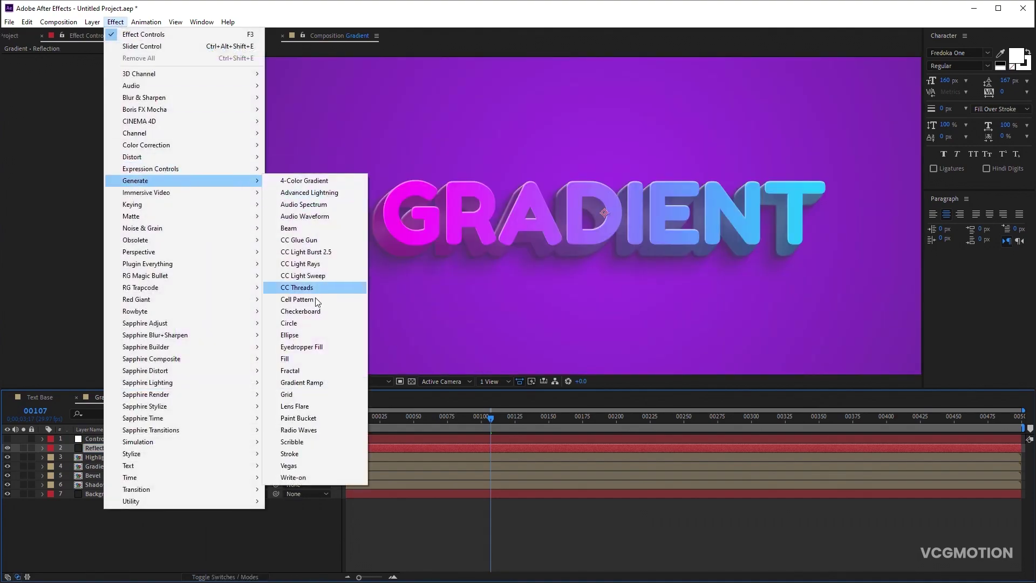
pyautogui.click(310, 383)
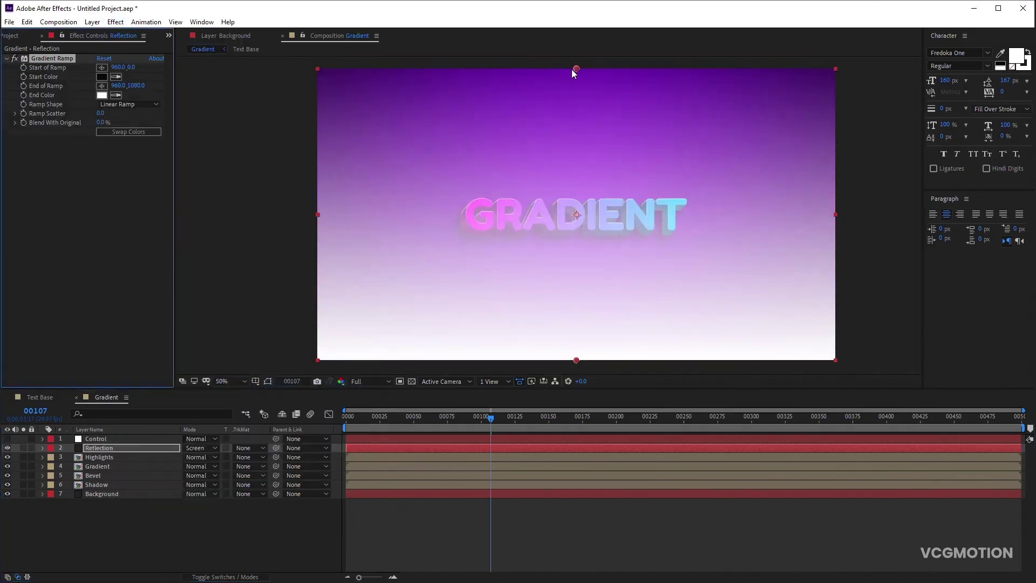
pyautogui.moveTo(576, 68); pyautogui.dragTo(576, 197)
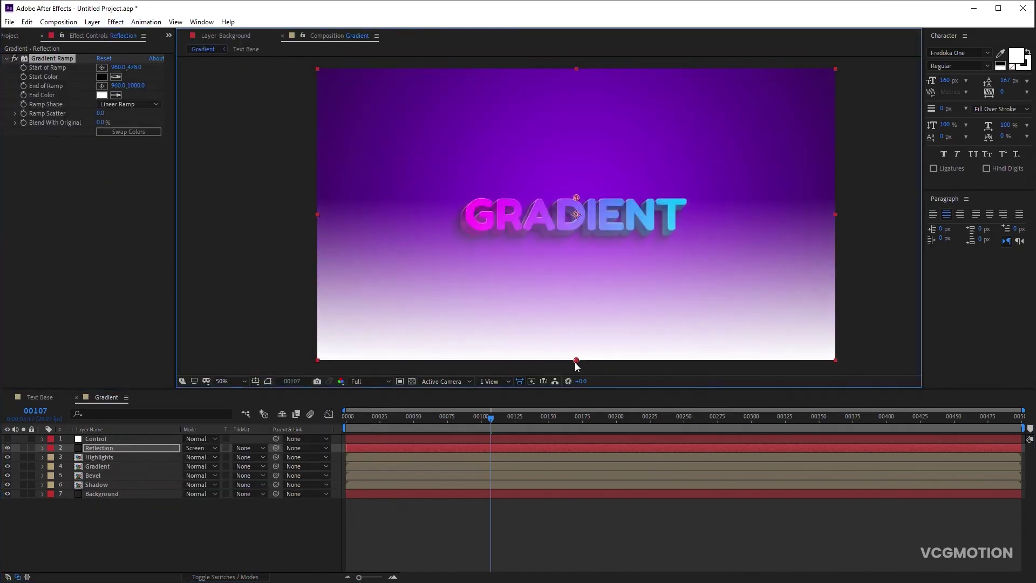
pyautogui.moveTo(583, 253); pyautogui.dragTo(605, 227)
pyautogui.press('.')
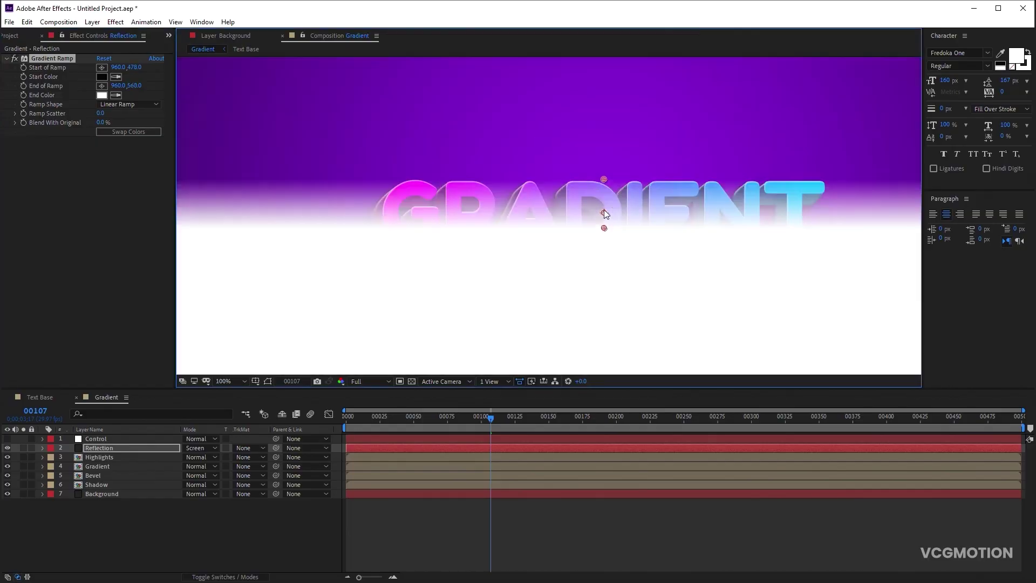
pyautogui.click(105, 447)
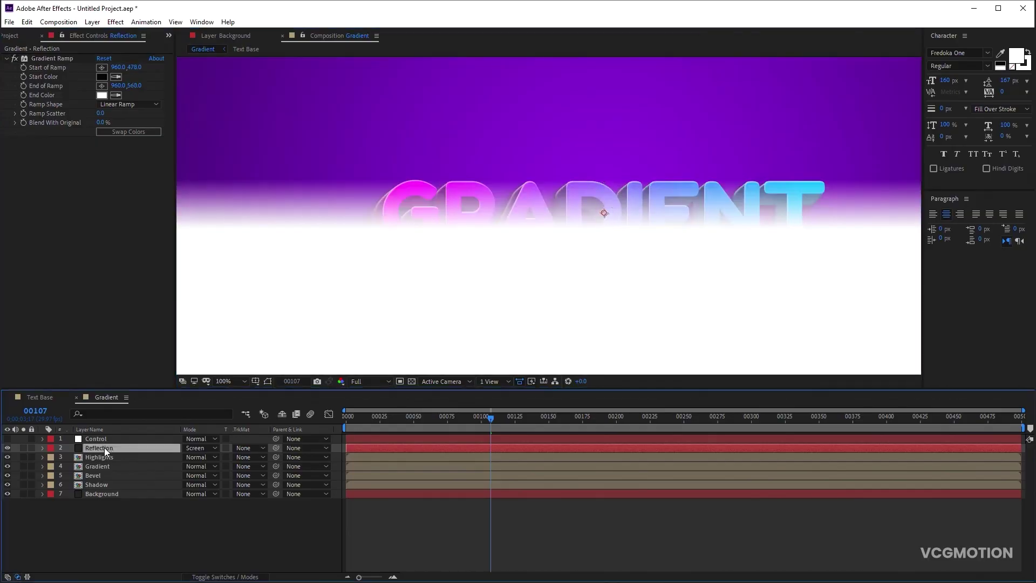
# - Add CC Jaws to Reflection with Completion 50 and Direction 180°
pyautogui.click(114, 24)
pyautogui.moveTo(212, 490)
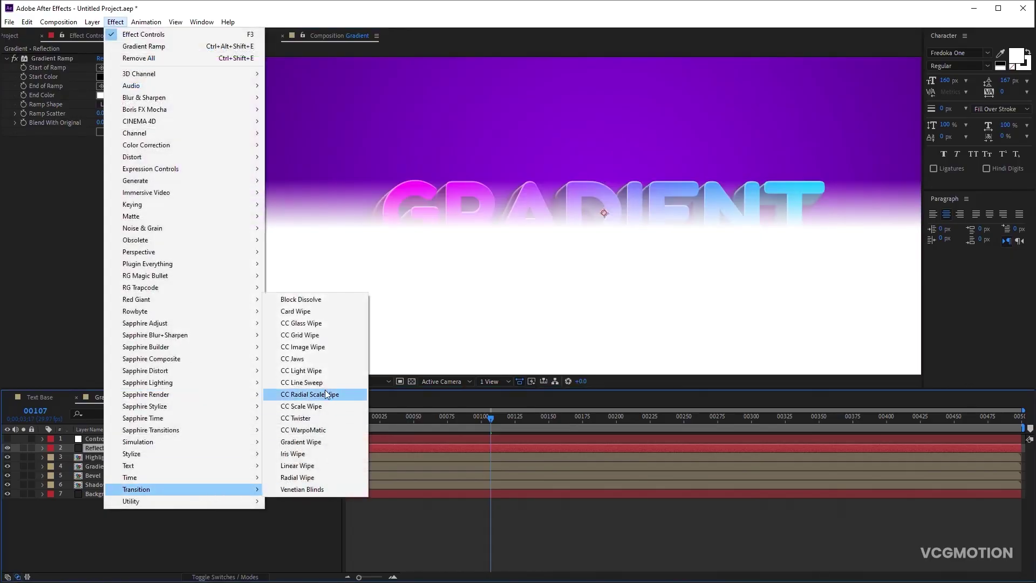
pyautogui.click(302, 359)
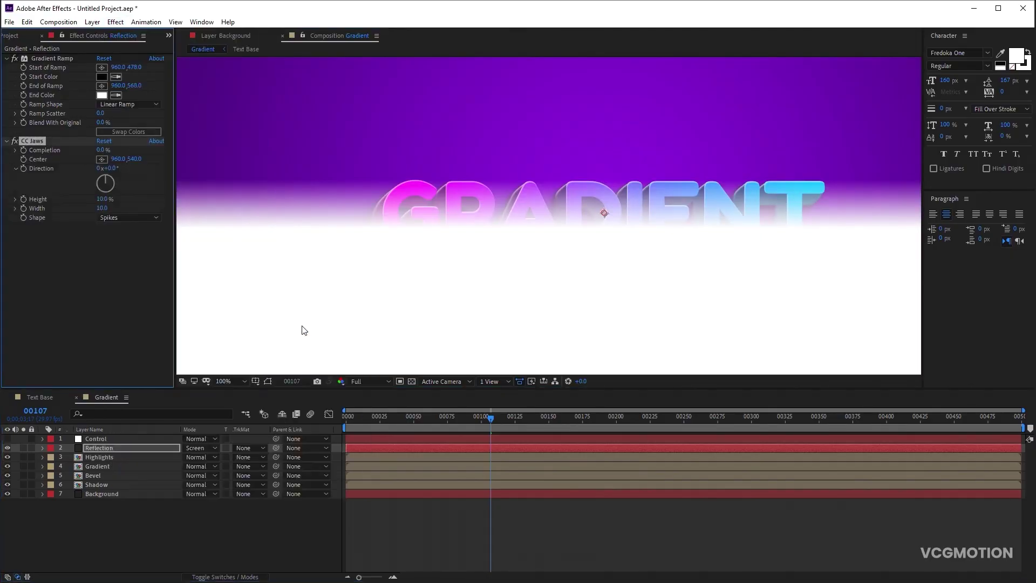
pyautogui.click(99, 150)
pyautogui.press('Return')
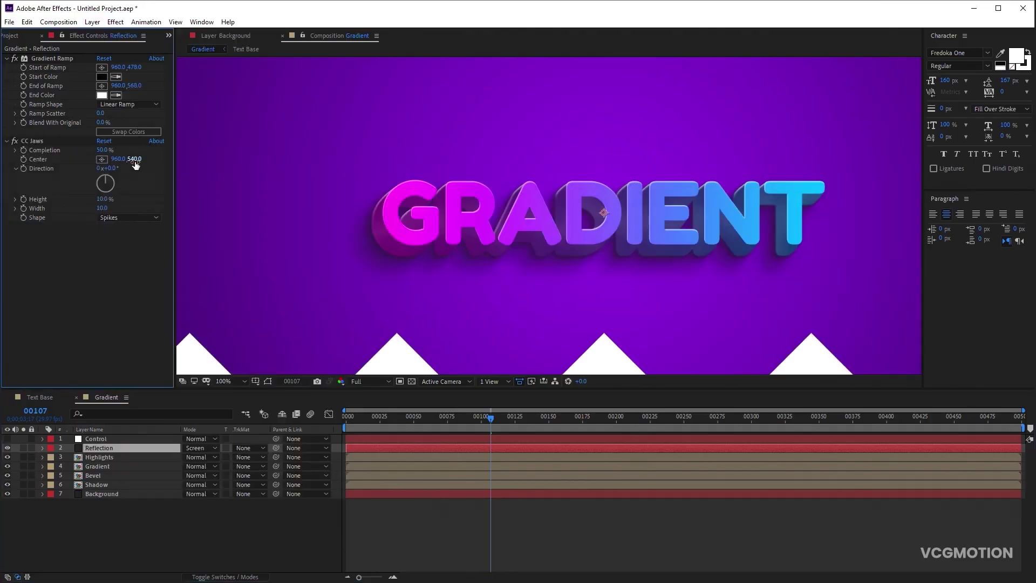
pyautogui.click(135, 160)
pyautogui.press('Return')
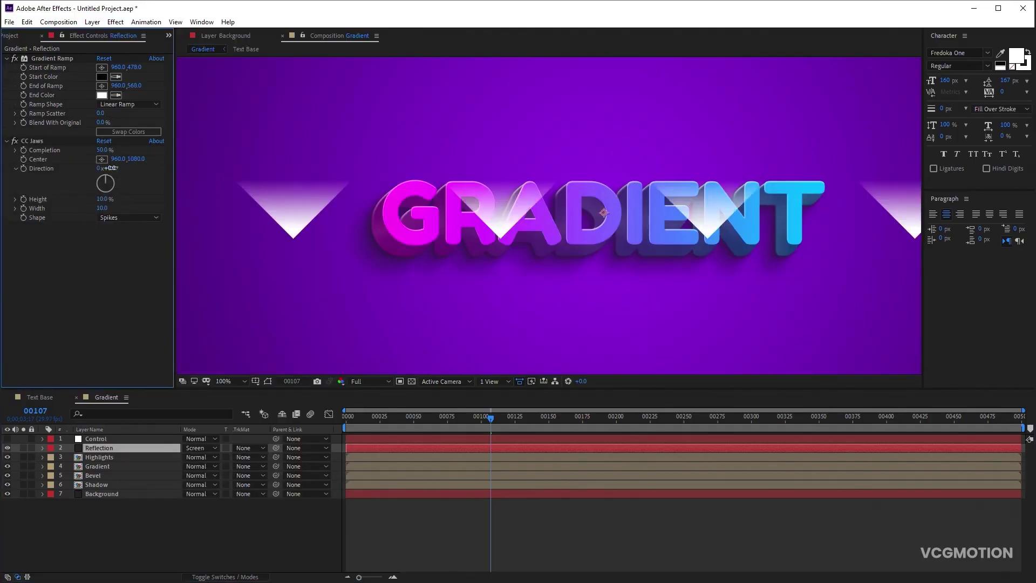
pyautogui.write('180')
pyautogui.press('Return')
# - Set the jaws to Waves shape, Height 2%, Width 25, and Center Y 1123
pyautogui.click(126, 218)
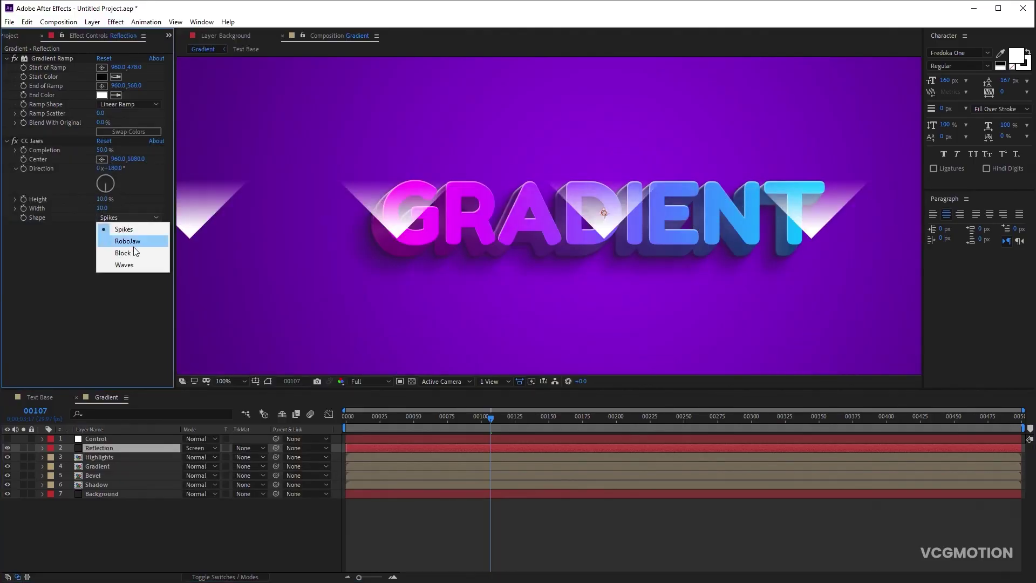
pyautogui.click(136, 264)
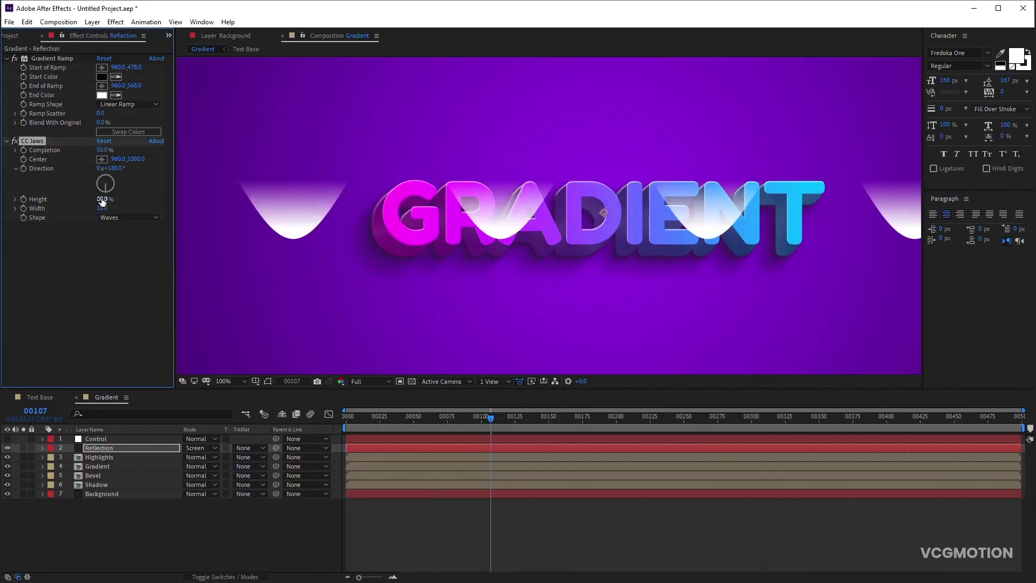
pyautogui.write('1')
pyautogui.press('Return')
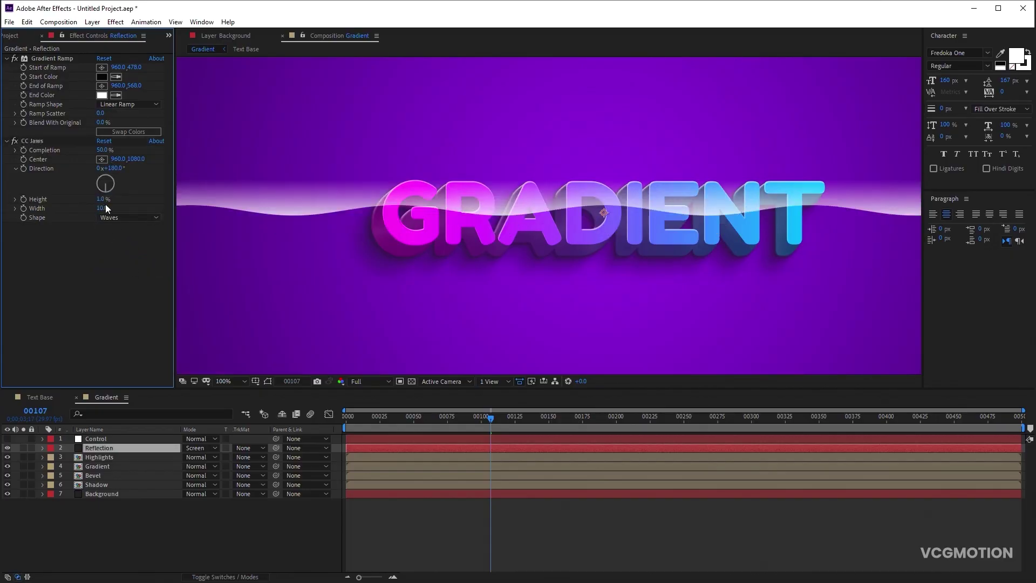
pyautogui.click(104, 199)
pyautogui.press('Return')
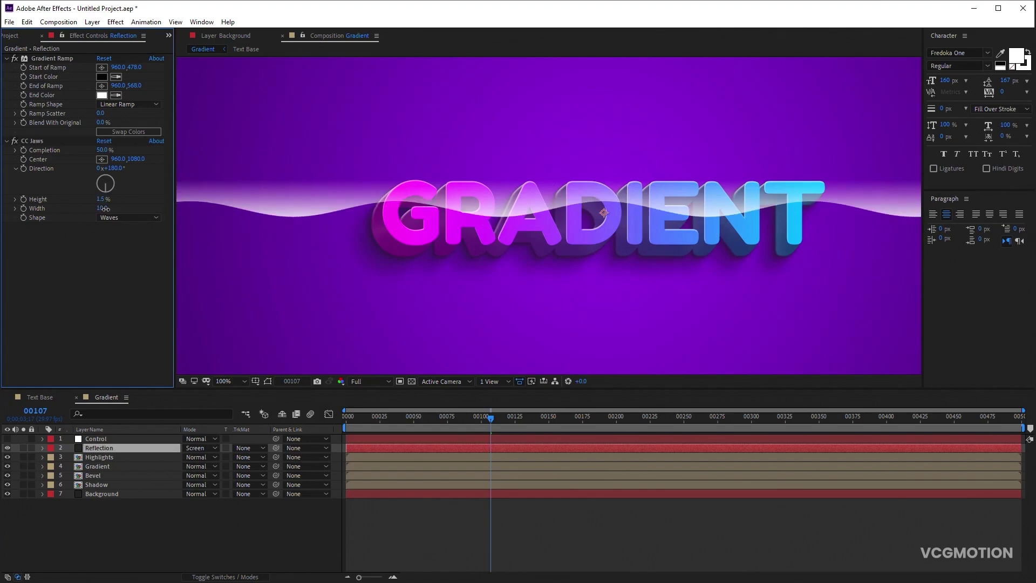
pyautogui.moveTo(106, 208); pyautogui.dragTo(230, 206)
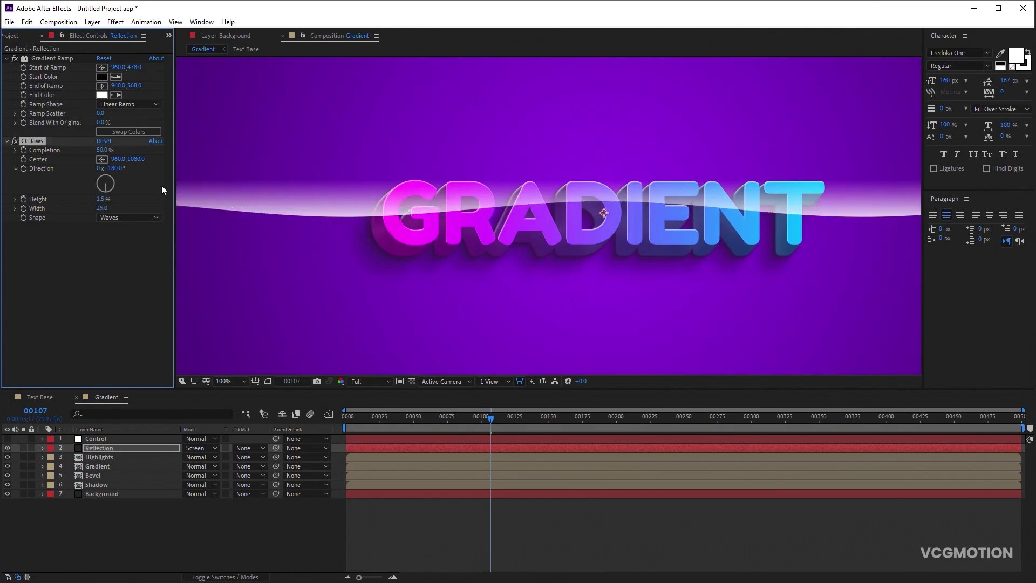
pyautogui.moveTo(146, 161); pyautogui.dragTo(162, 162)
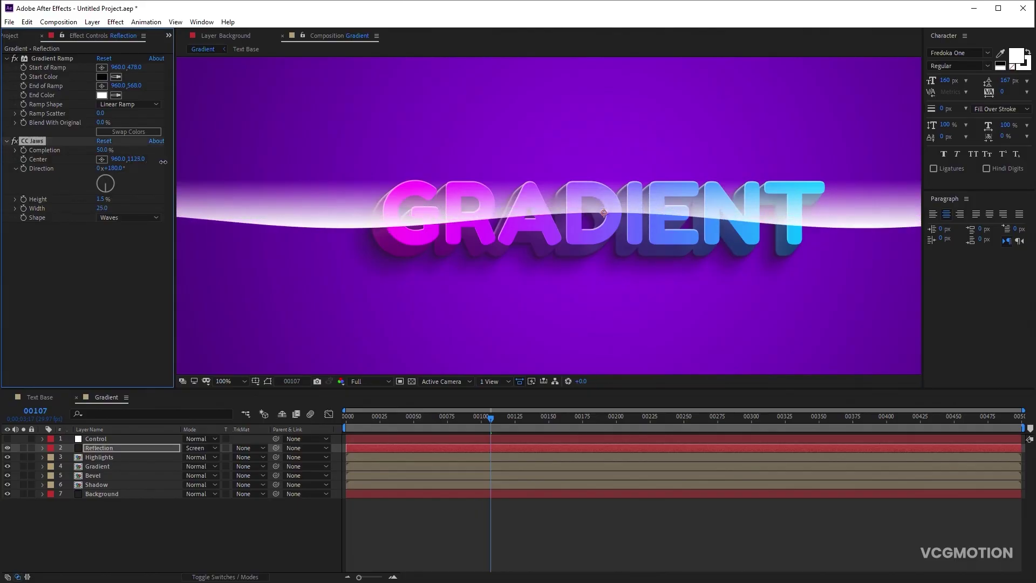
pyautogui.moveTo(102, 199); pyautogui.dragTo(106, 198)
pyautogui.click(95, 254)
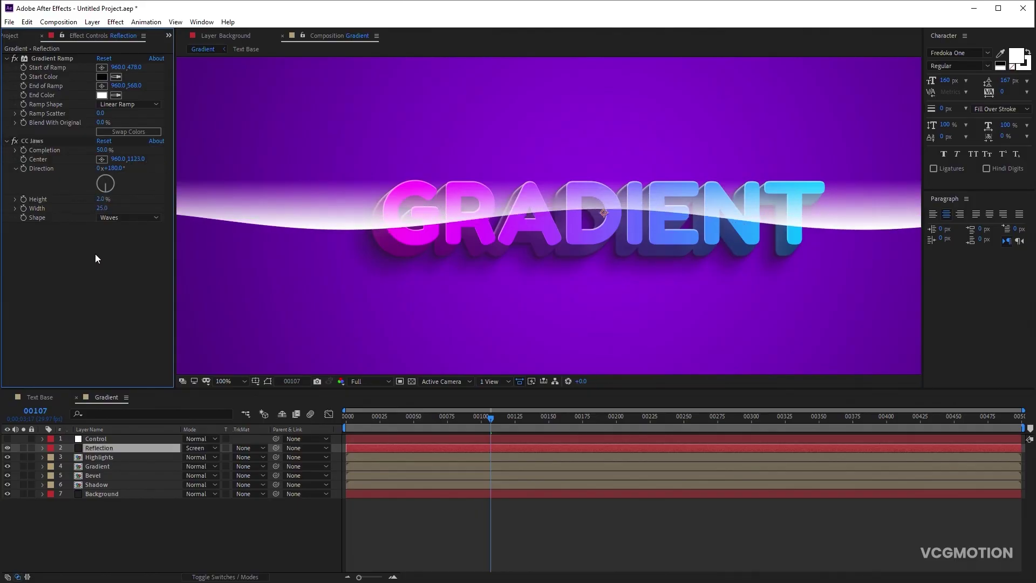
pyautogui.click(115, 21)
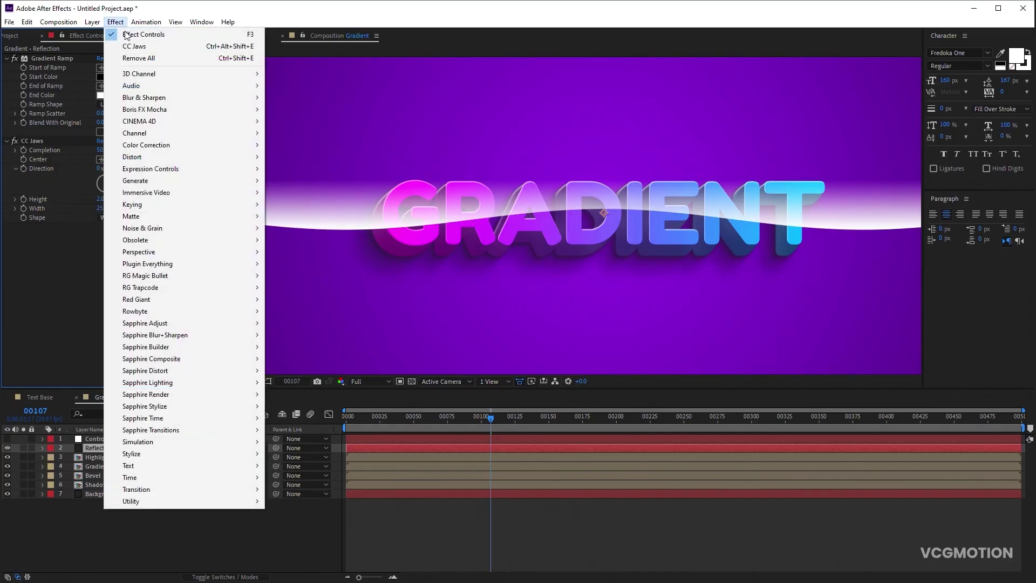
# - Add Set Matte taking the matte from the Shadow layer, and move the Jaws centre to 1193,1105
pyautogui.moveTo(254, 137)
pyautogui.click(294, 251)
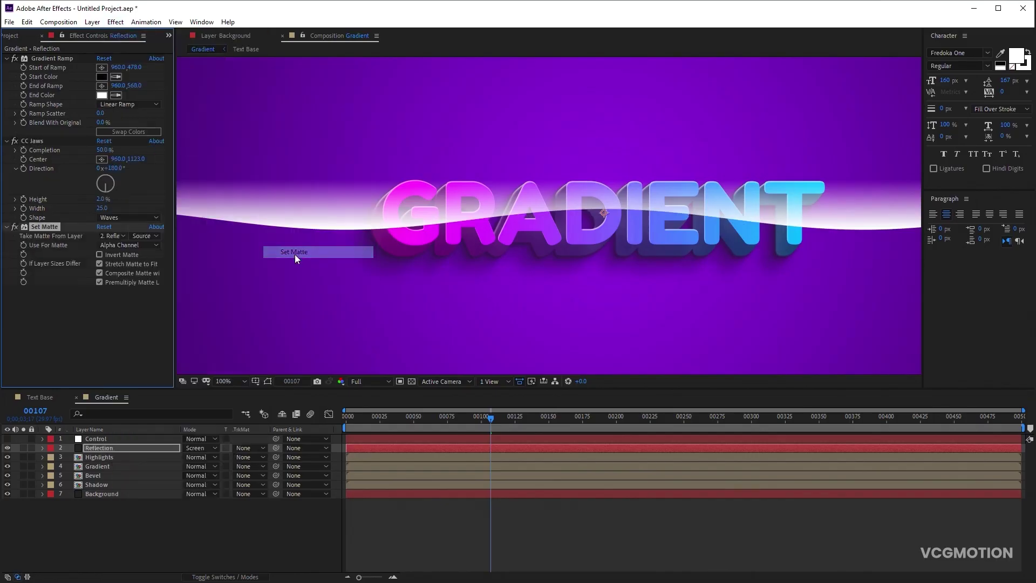
pyautogui.click(112, 236)
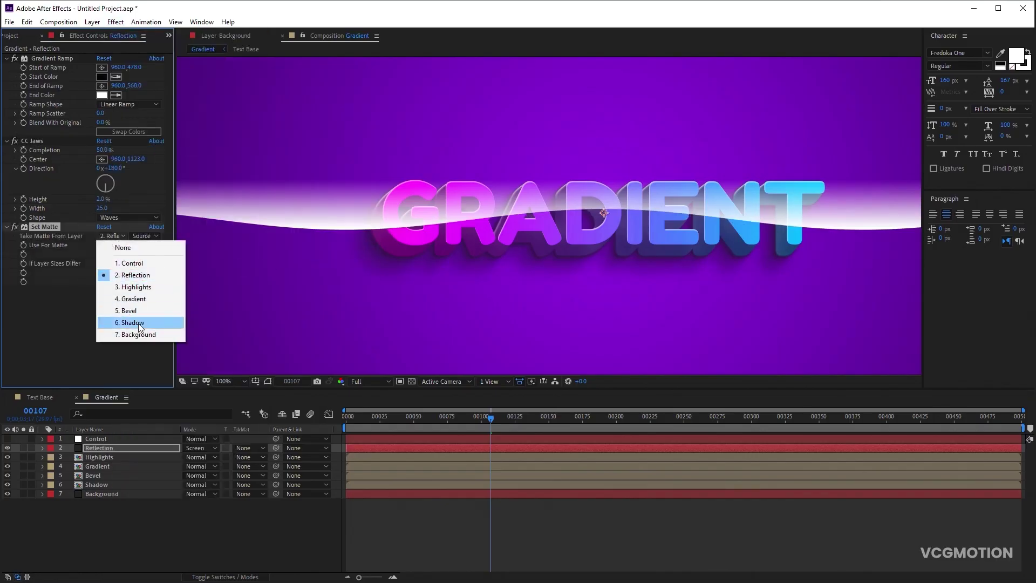
pyautogui.click(135, 322)
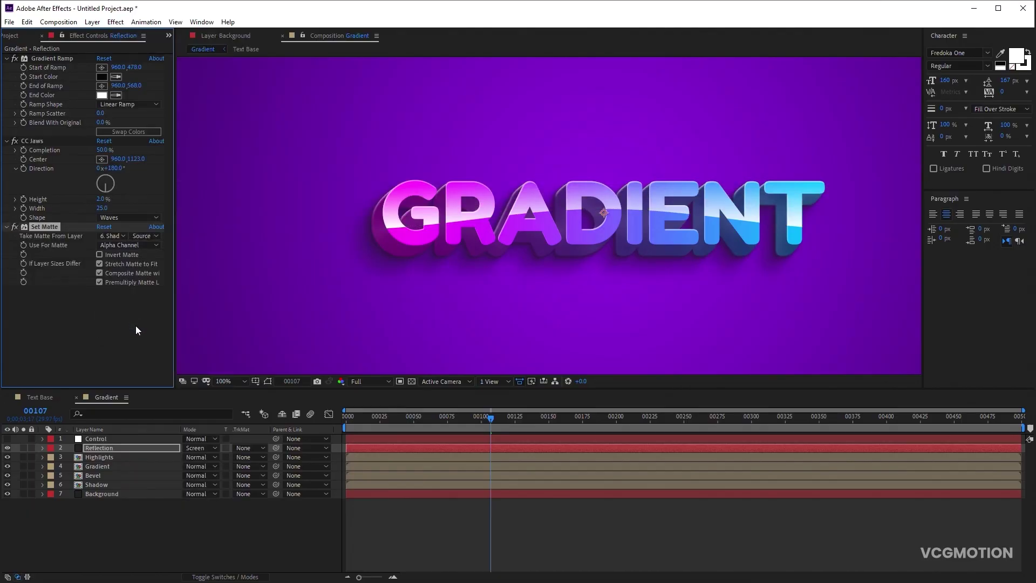
pyautogui.moveTo(122, 160); pyautogui.dragTo(236, 149)
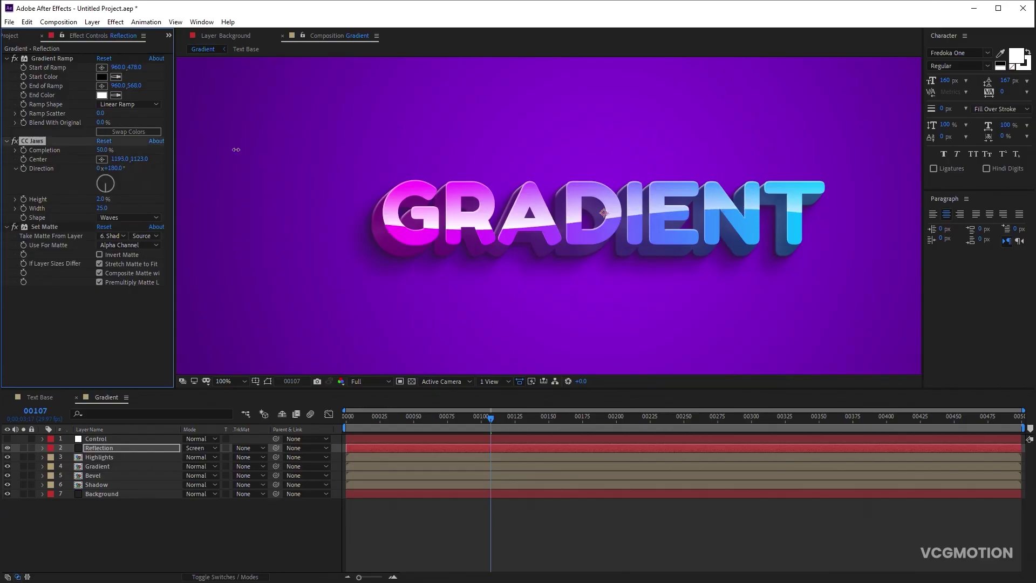
pyautogui.moveTo(139, 159); pyautogui.dragTo(133, 165)
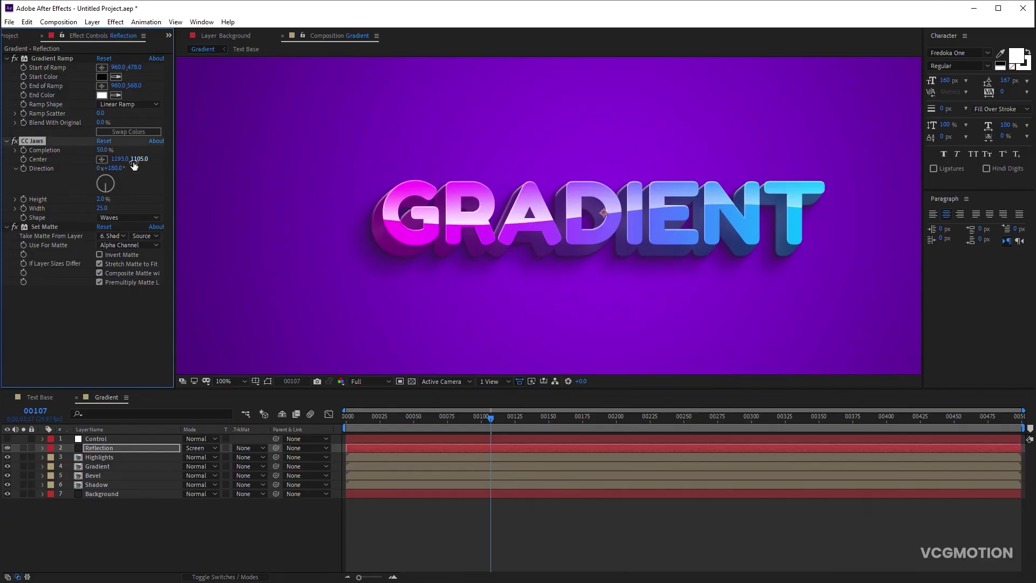
# - Add a Slider Control named 'Reflection' to the Control layer
pyautogui.click(97, 439)
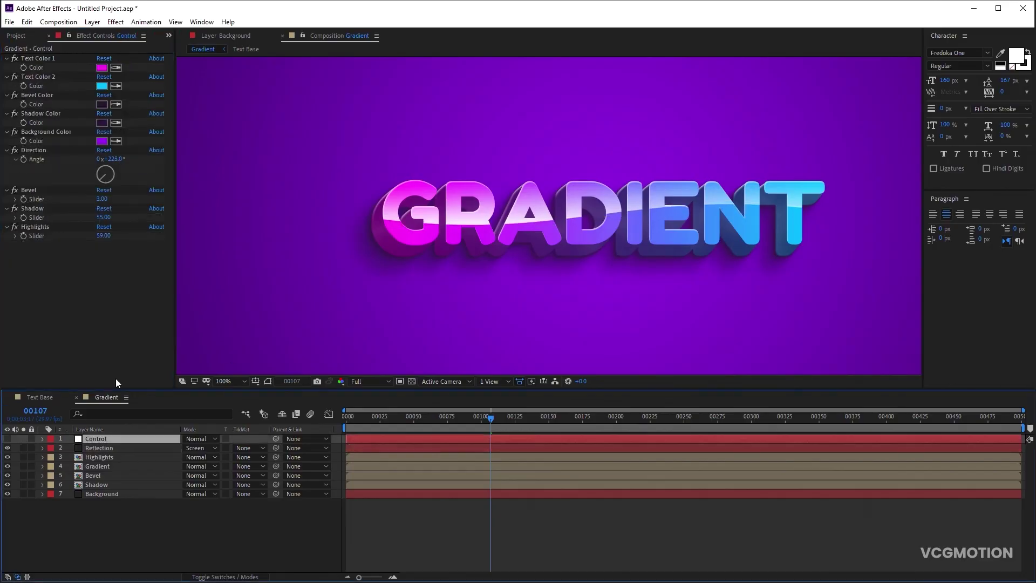
pyautogui.click(115, 22)
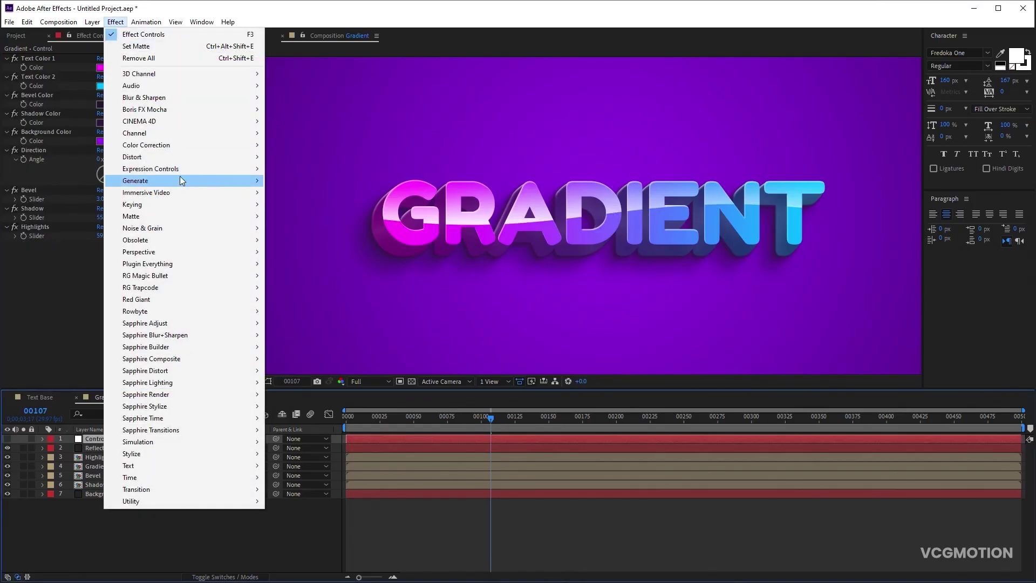
pyautogui.moveTo(179, 170)
pyautogui.click(315, 239)
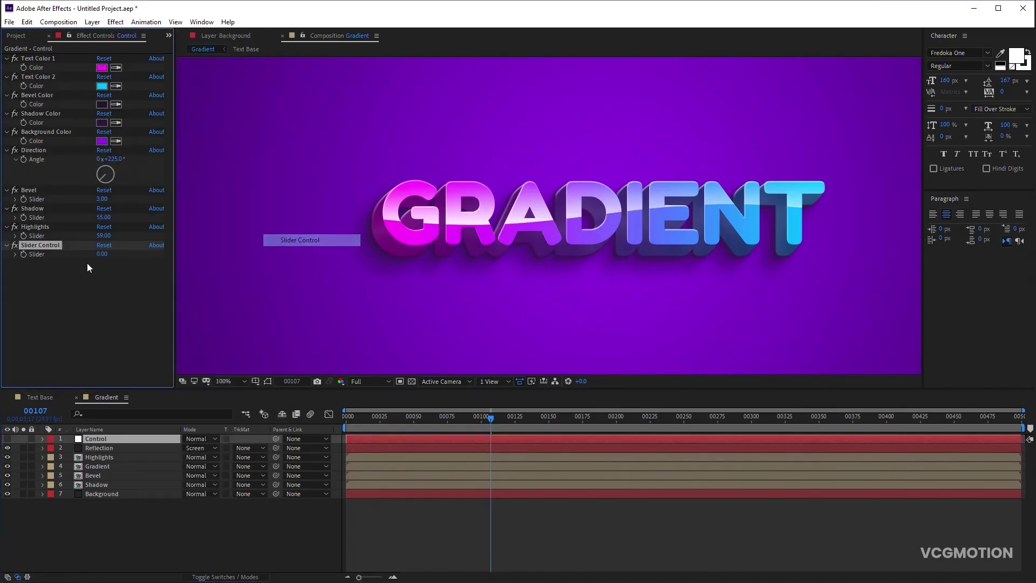
pyautogui.press('Return')
pyautogui.write('R')
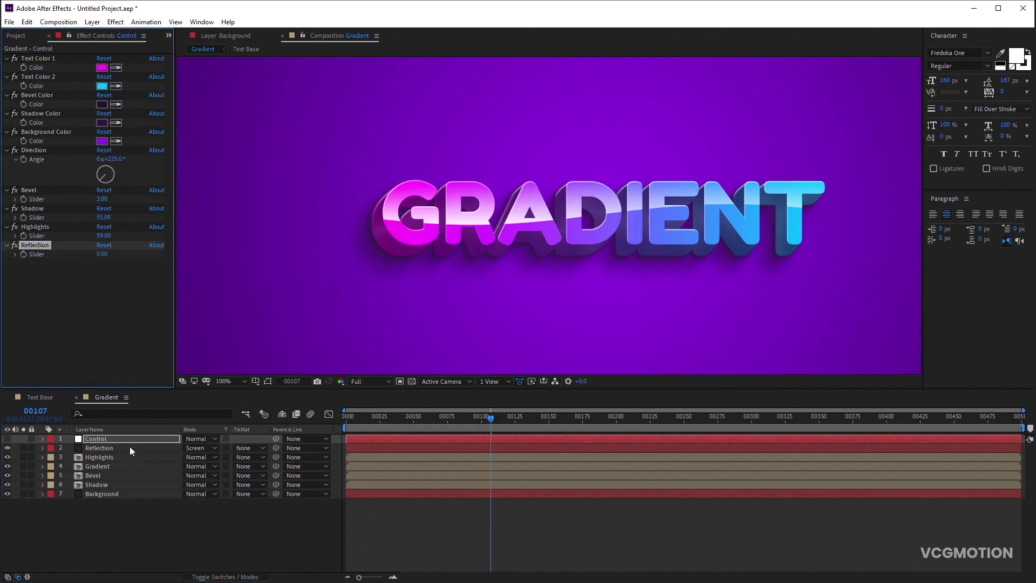
pyautogui.write('eflection')
pyautogui.click(111, 447)
# - Link the Reflection layer's opacity to that slider by expression and set the slider to 55
pyautogui.press('t')
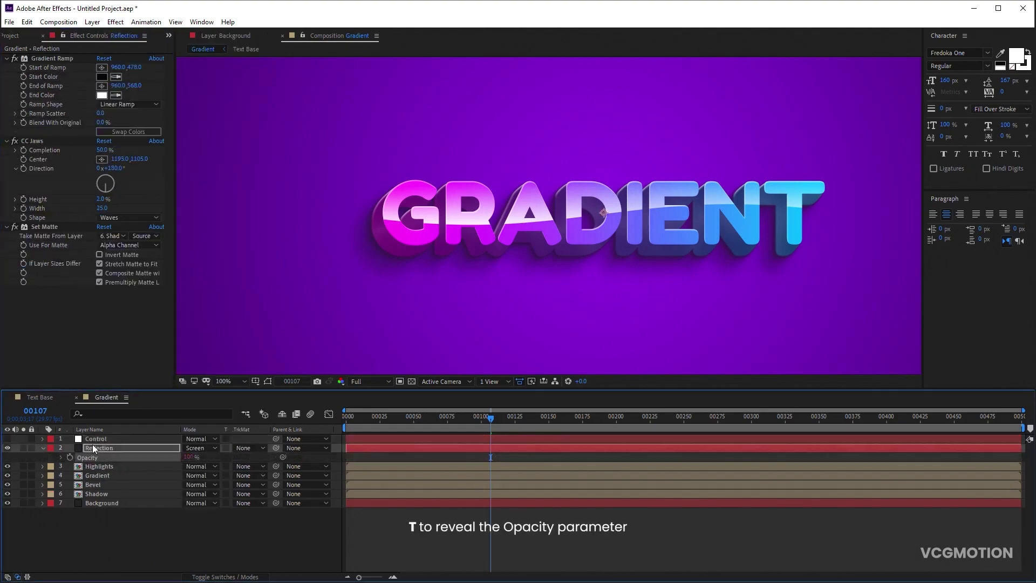
pyautogui.keyDown('alt'); pyautogui.click(70, 457); pyautogui.keyUp('alt')
pyautogui.moveTo(212, 467); pyautogui.dragTo(35, 257)
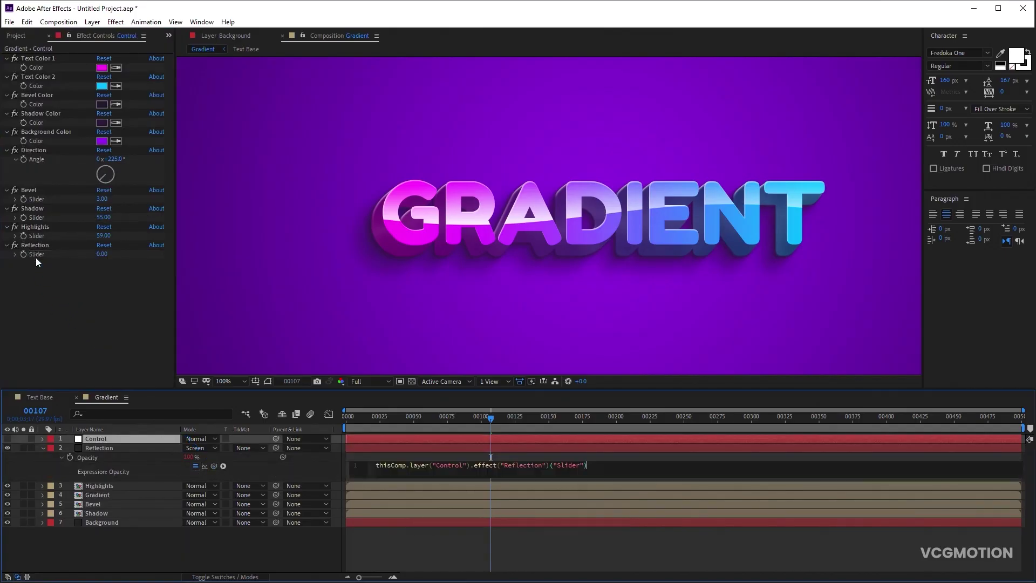
pyautogui.moveTo(103, 254); pyautogui.dragTo(132, 255)
# - Keyframe the CC Jaws centre so the wave slides right to 2084,1105 by frame 99
pyautogui.click(93, 448)
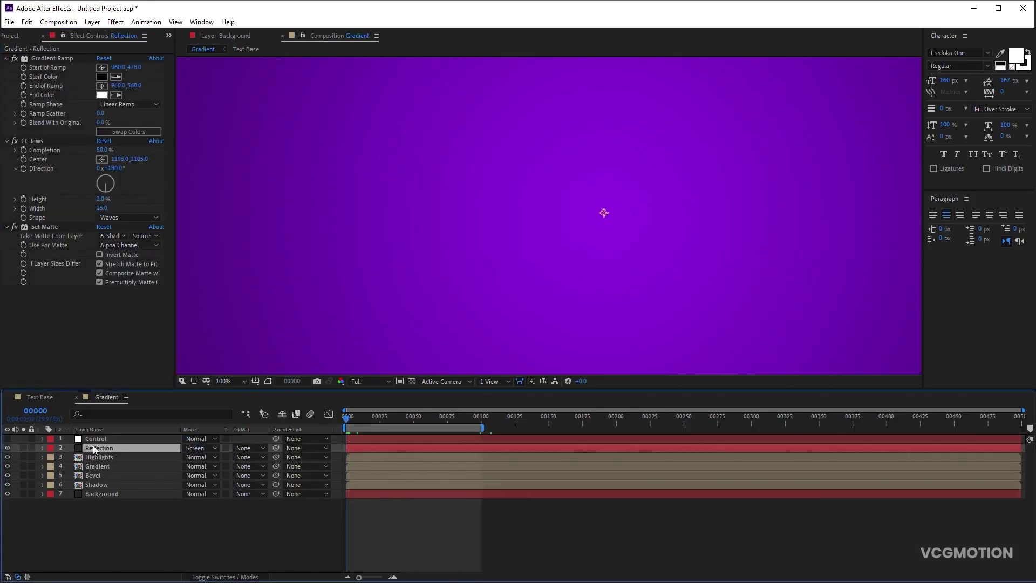
pyautogui.click(24, 160)
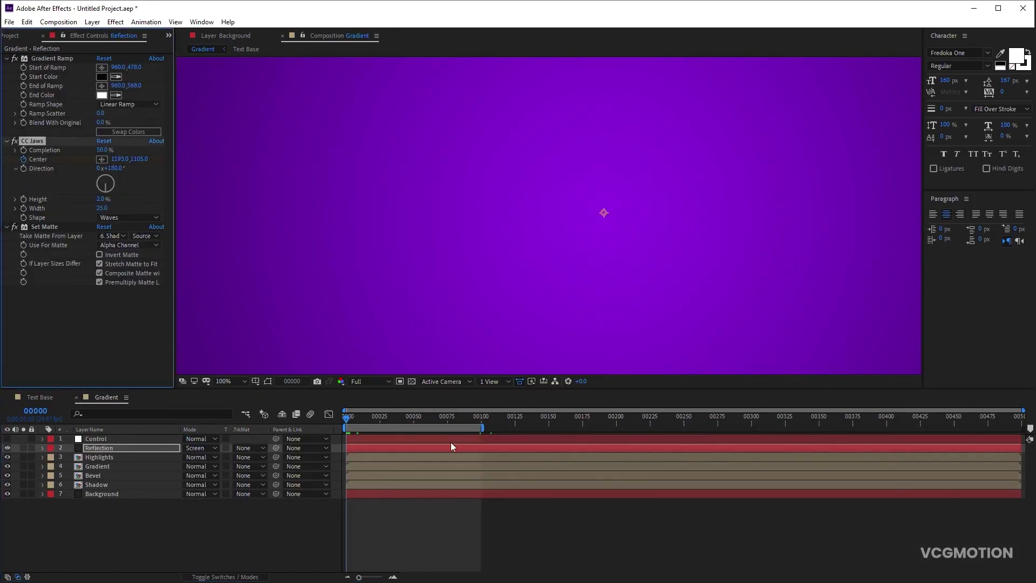
pyautogui.click(480, 424)
pyautogui.moveTo(119, 159); pyautogui.dragTo(607, 176)
pyautogui.moveTo(646, 214); pyautogui.dragTo(620, 213)
# - Preview the animation, then create a new adjustment layer
pyautogui.click(548, 515)
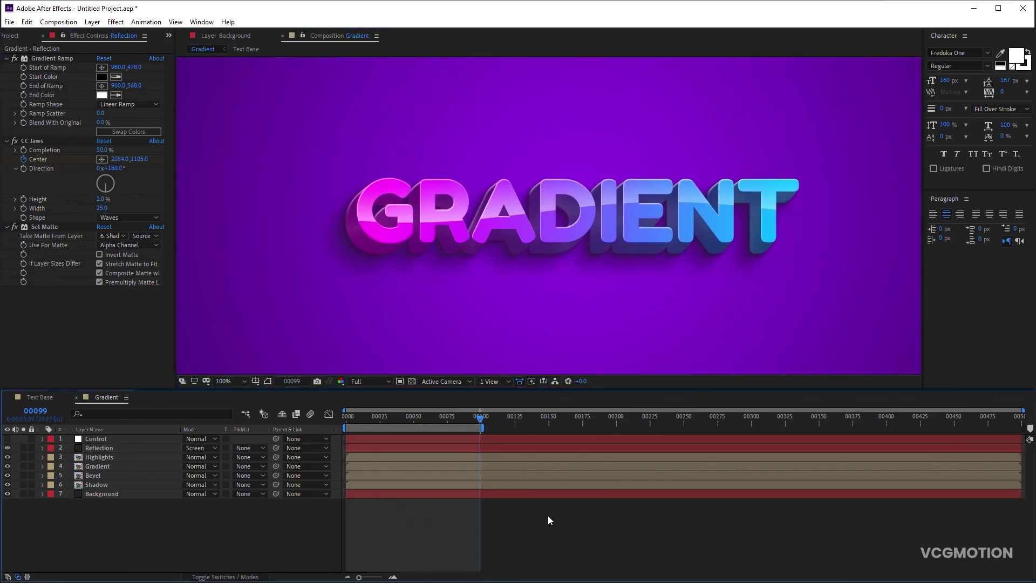
pyautogui.press('space')
pyautogui.press('space')
pyautogui.hotkey('ctrl', 'alt', 'y')
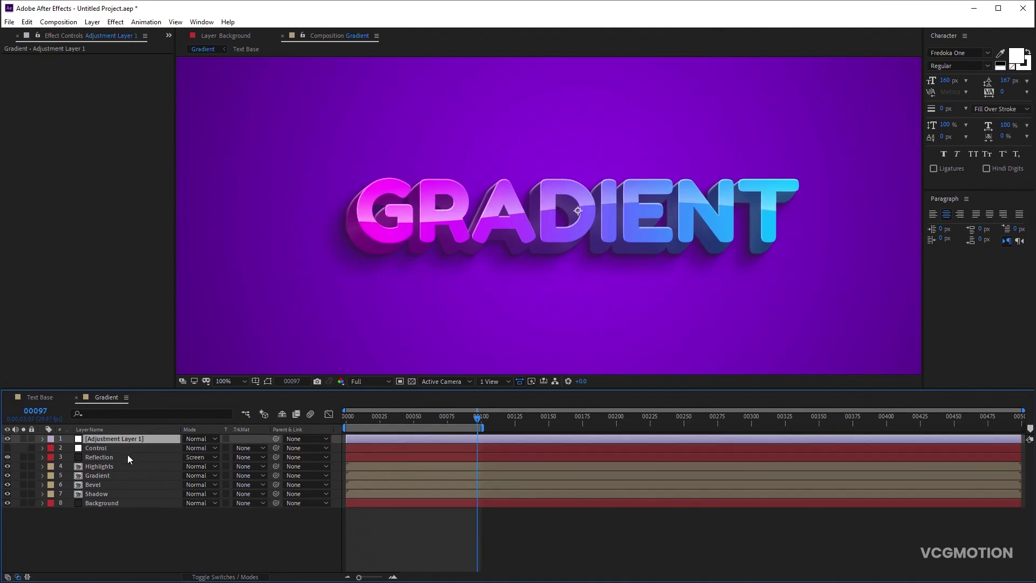
# - Move the adjustment layer below Control and rename it 'Adjustments'
pyautogui.moveTo(121, 440); pyautogui.dragTo(121, 448)
pyautogui.press('Return')
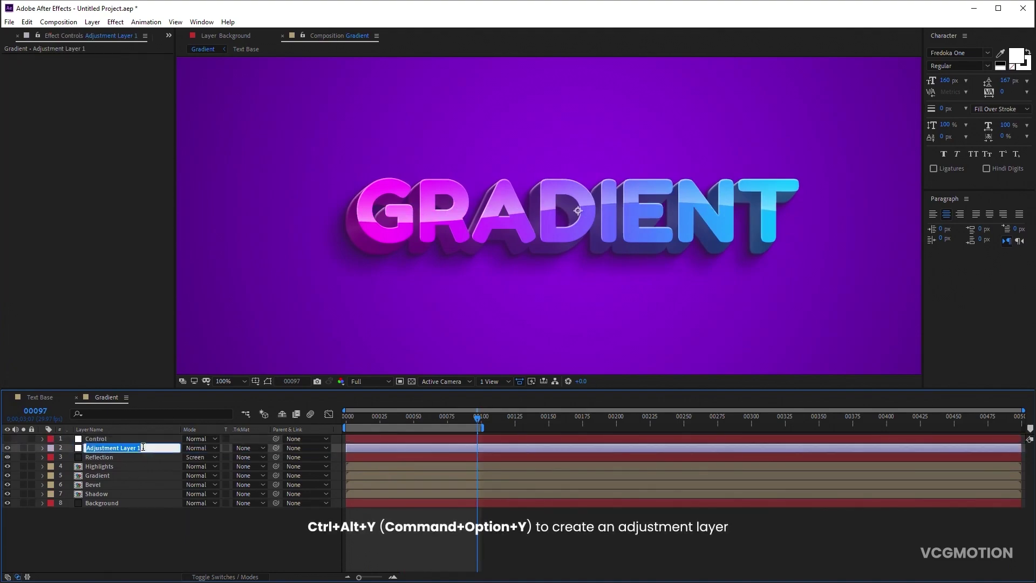
pyautogui.write('Adjustm')
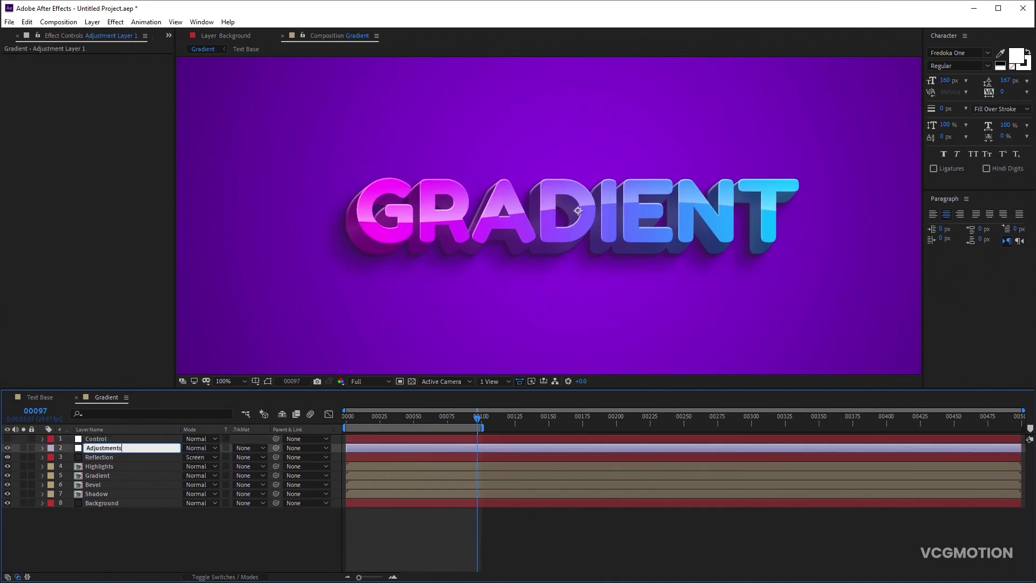
pyautogui.press('Return')
# - Apply Fast Box Blur to Adjustments with a radius of 0.4
pyautogui.click(116, 22)
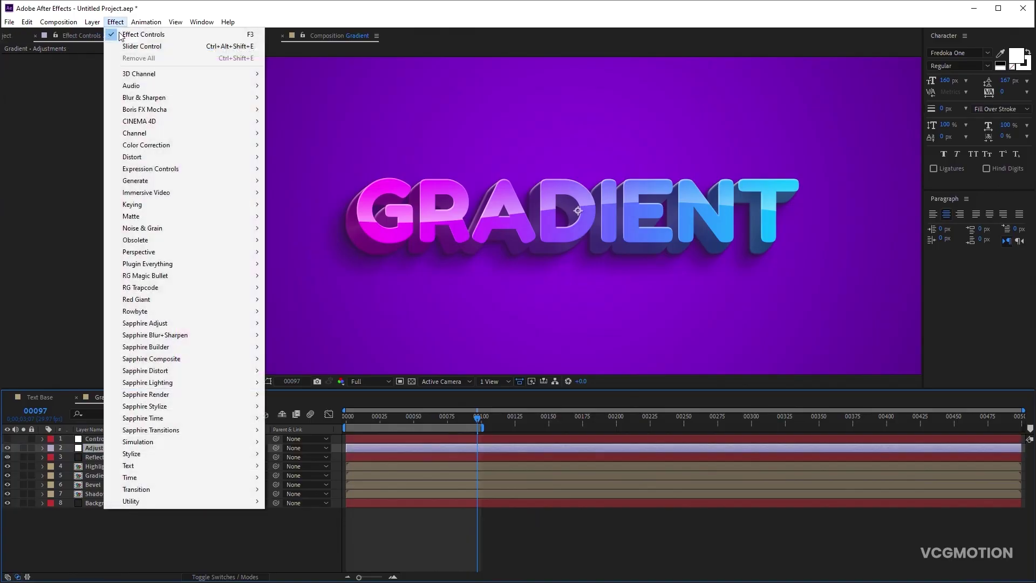
pyautogui.moveTo(151, 98)
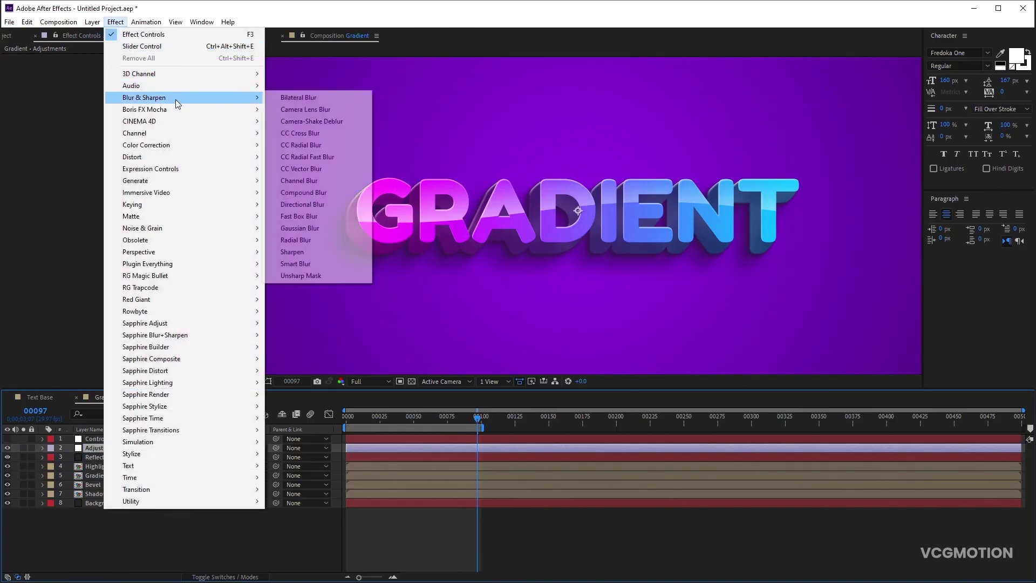
pyautogui.click(299, 215)
pyautogui.moveTo(99, 67); pyautogui.dragTo(110, 165)
# - Add a Sharpen effect with Sharpen Amount 100
pyautogui.click(115, 22)
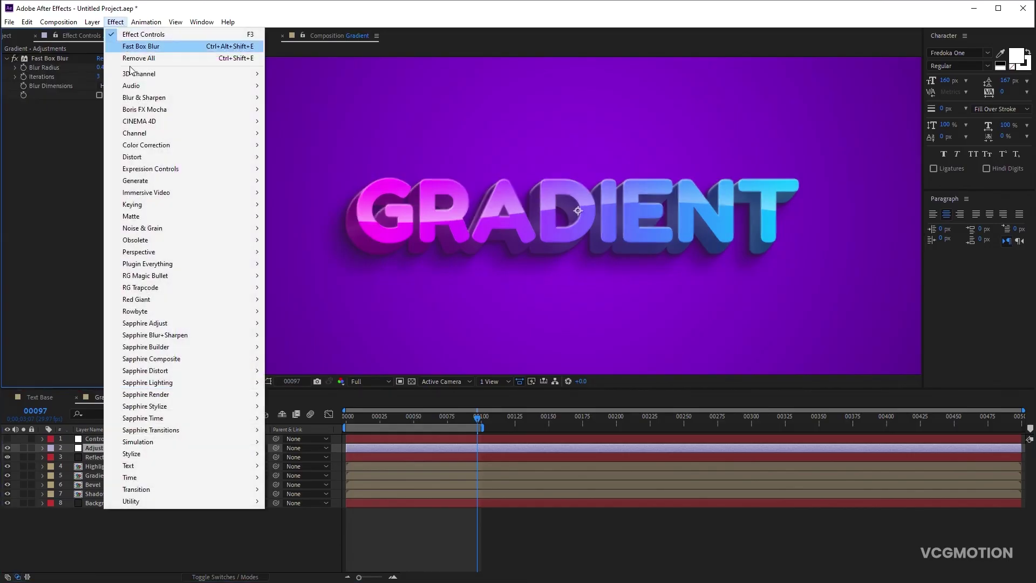
pyautogui.moveTo(142, 102)
pyautogui.click(293, 252)
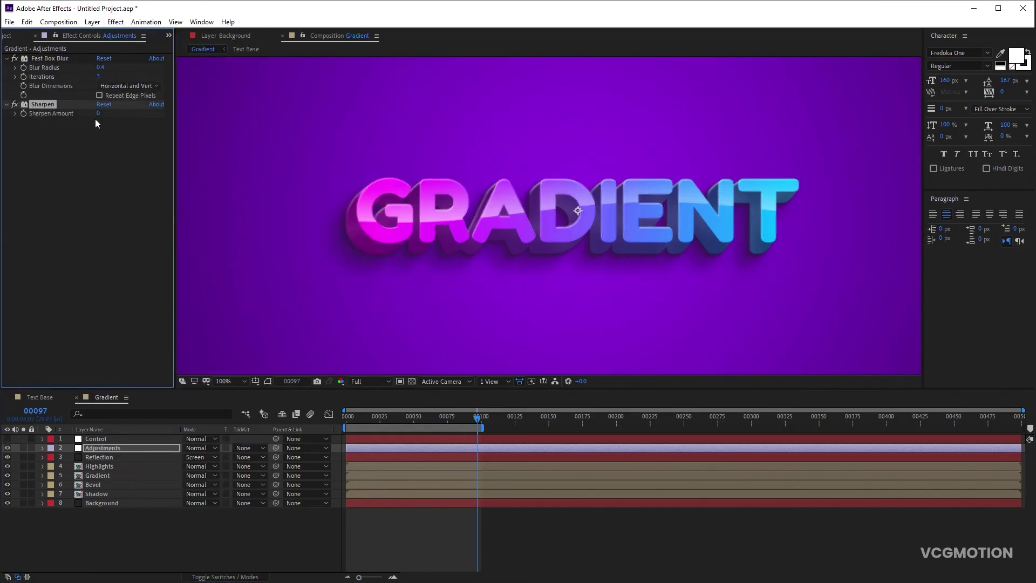
pyautogui.click(121, 173)
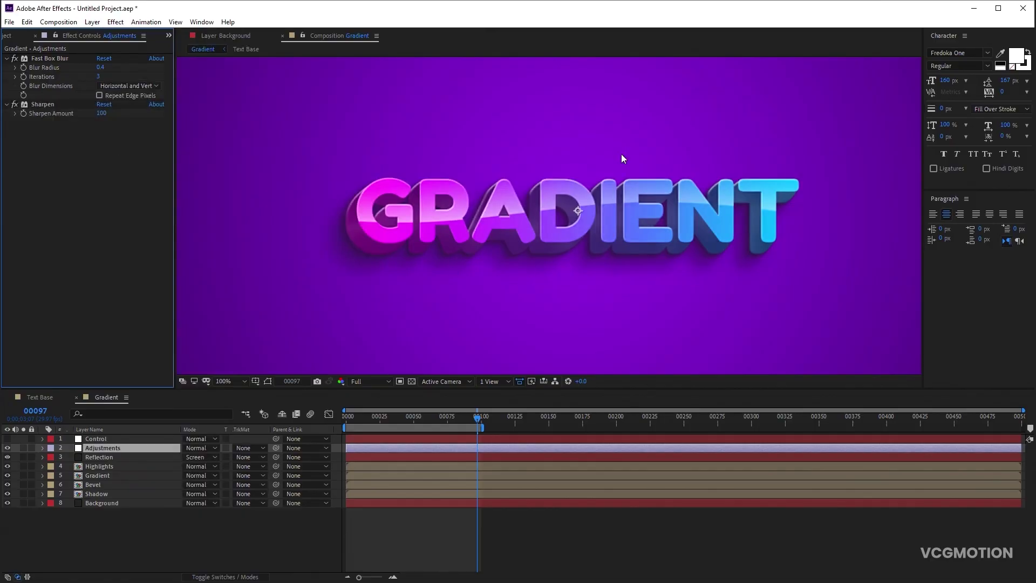
pyautogui.click(634, 526)
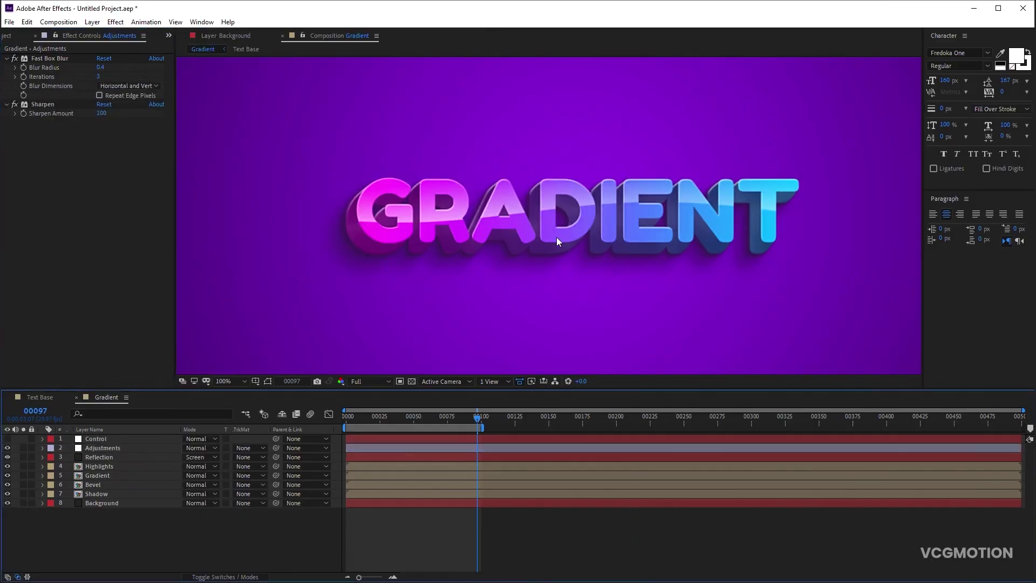
pyautogui.scroll(1, 529, 221)
pyautogui.scroll(-1, 530, 221)
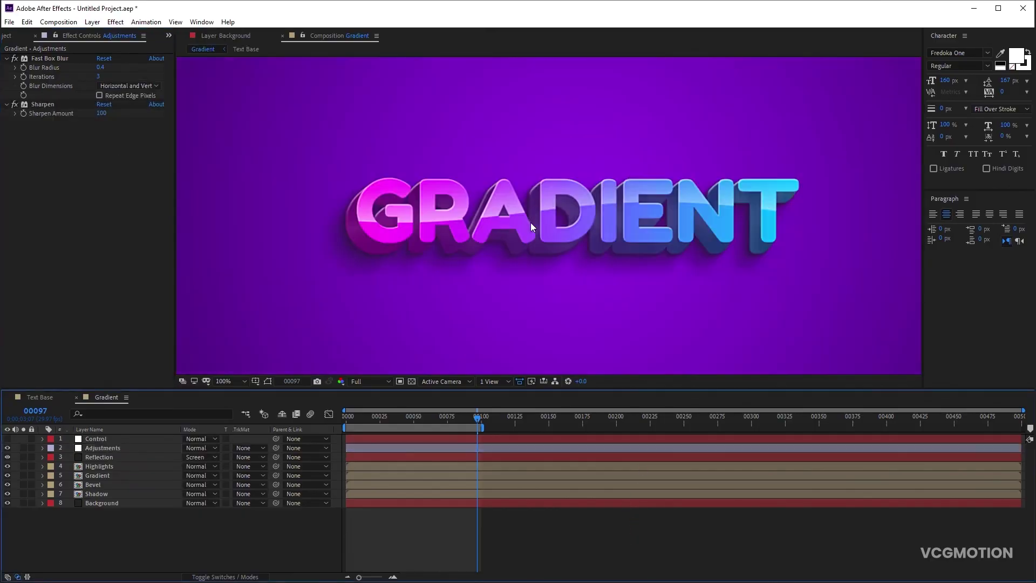
pyautogui.click(107, 449)
# - Add a Noise effect at 4% to Adjustments and preview the animation
pyautogui.click(115, 22)
pyautogui.moveTo(182, 230)
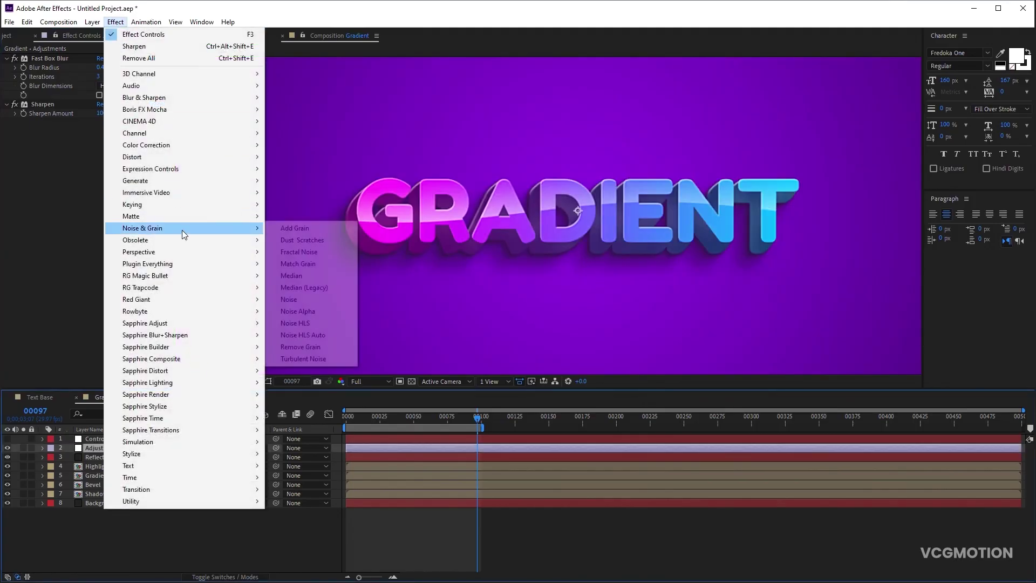
pyautogui.click(307, 298)
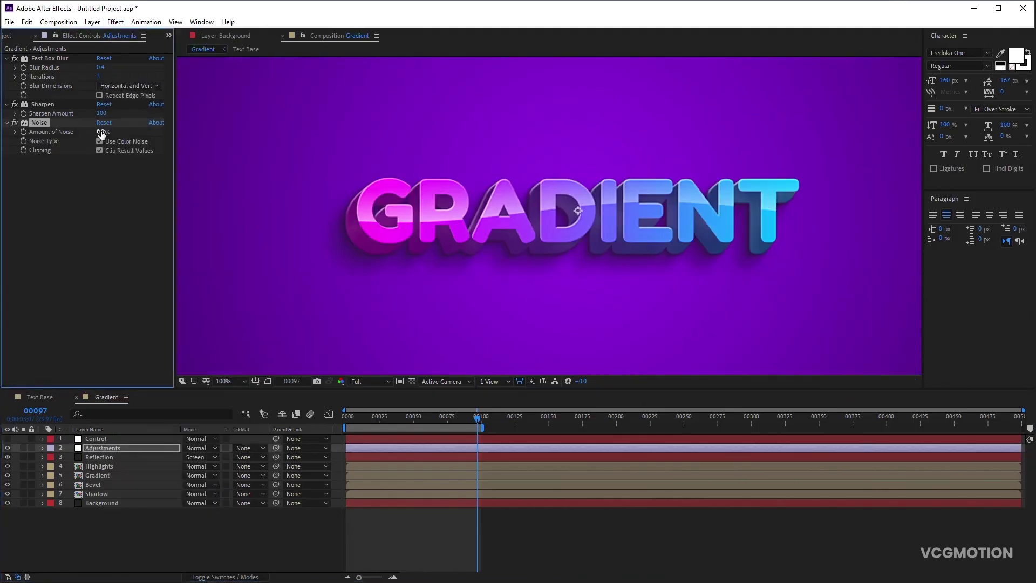
pyautogui.write('4')
pyautogui.click(80, 224)
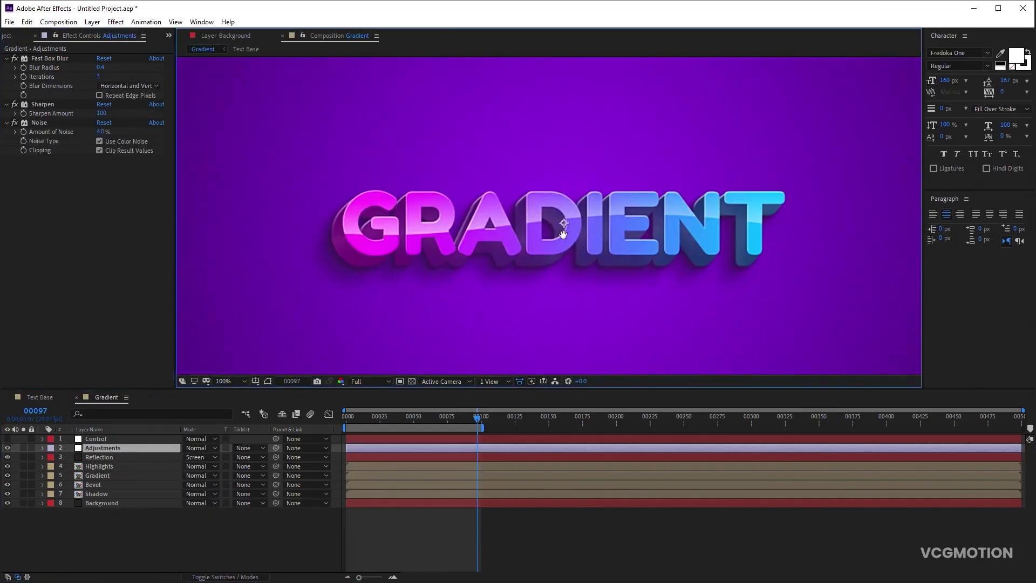
pyautogui.click(554, 522)
pyautogui.press('space')
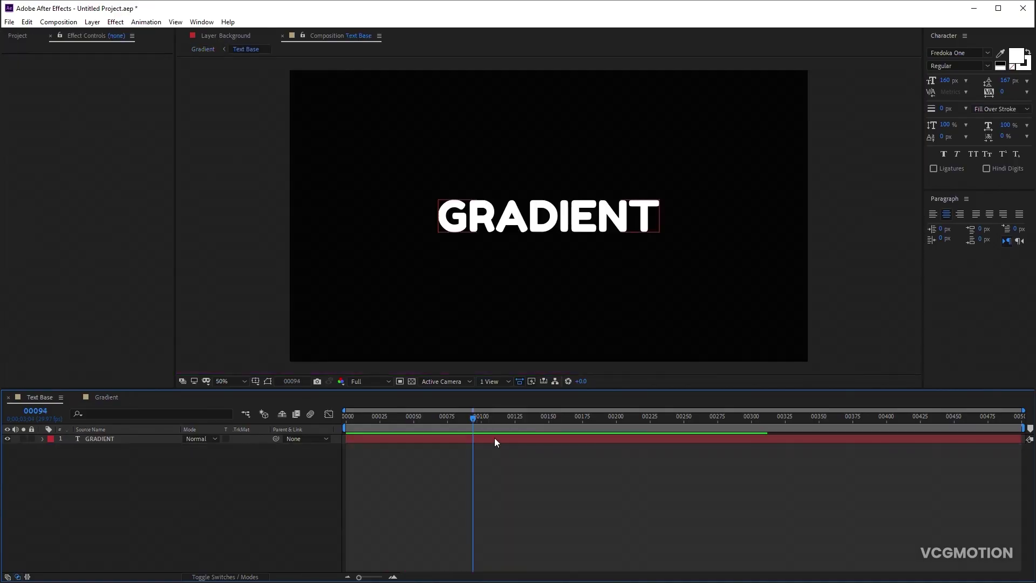
# - Retype the title as 'Your Text' and set its font to Dosis Bold
pyautogui.click(494, 438)
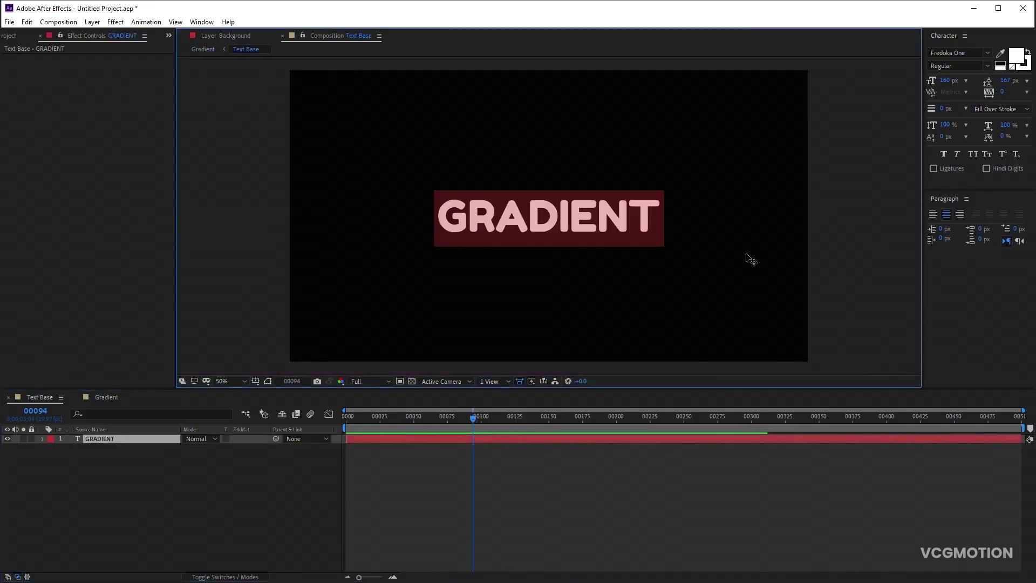
pyautogui.write('Your Text')
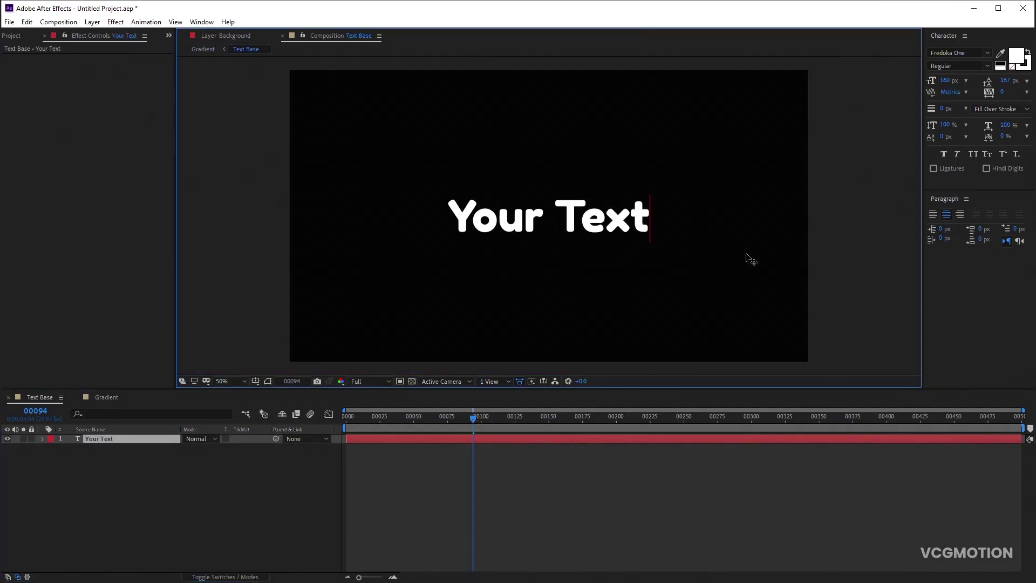
pyautogui.click(677, 435)
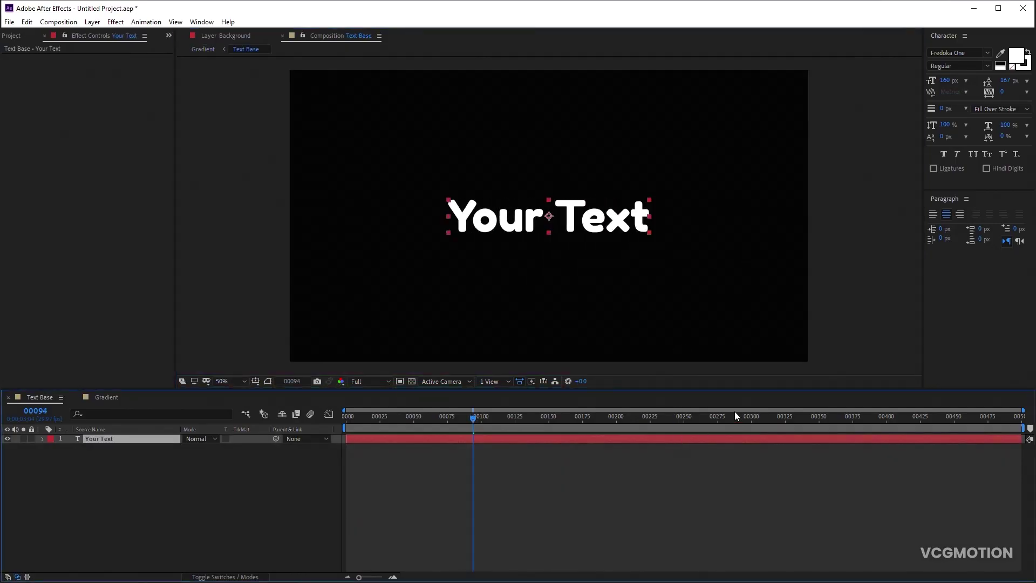
pyautogui.doubleClick(620, 438)
pyautogui.click(959, 53)
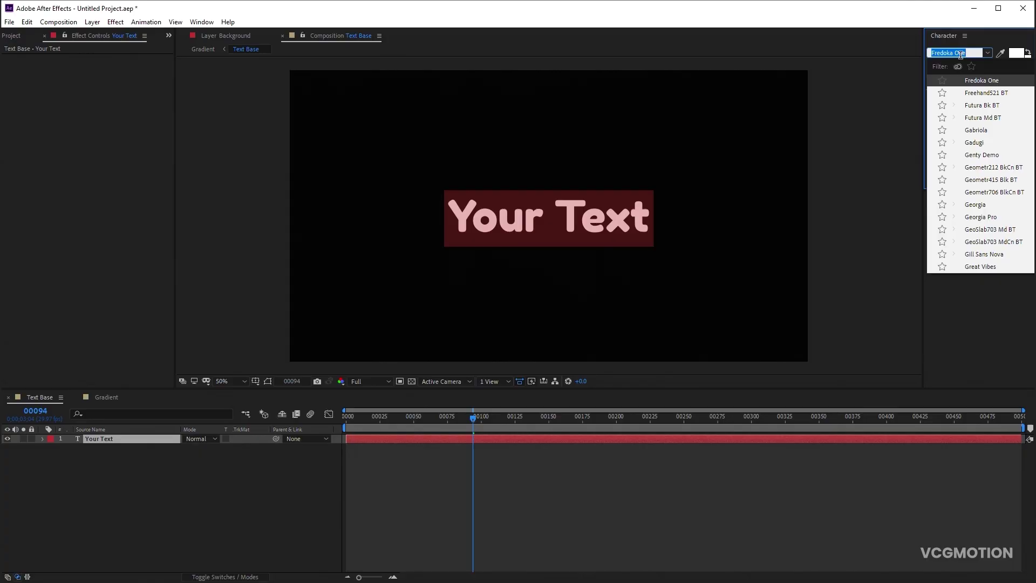
pyautogui.write('dos')
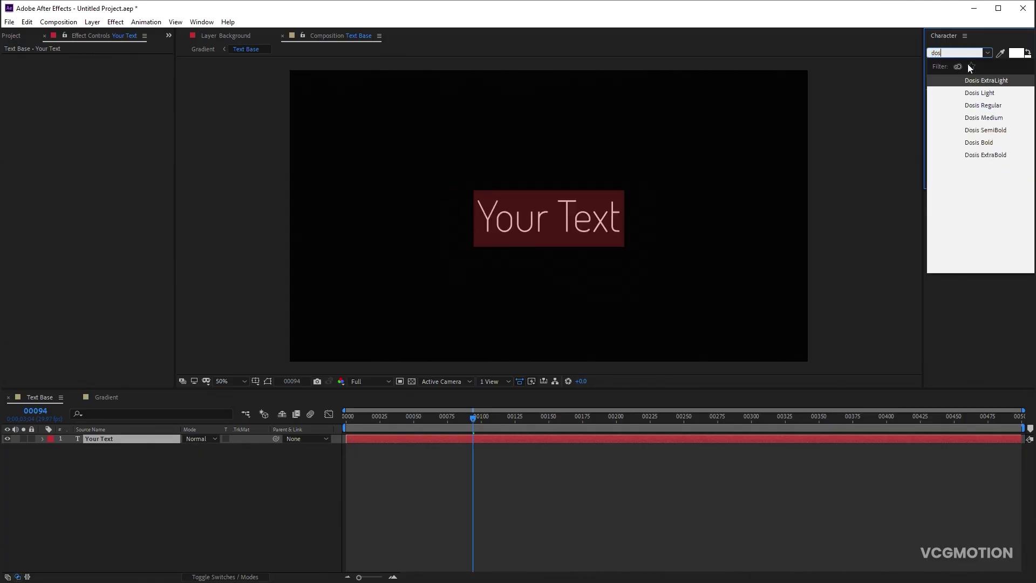
pyautogui.click(993, 143)
pyautogui.click(550, 486)
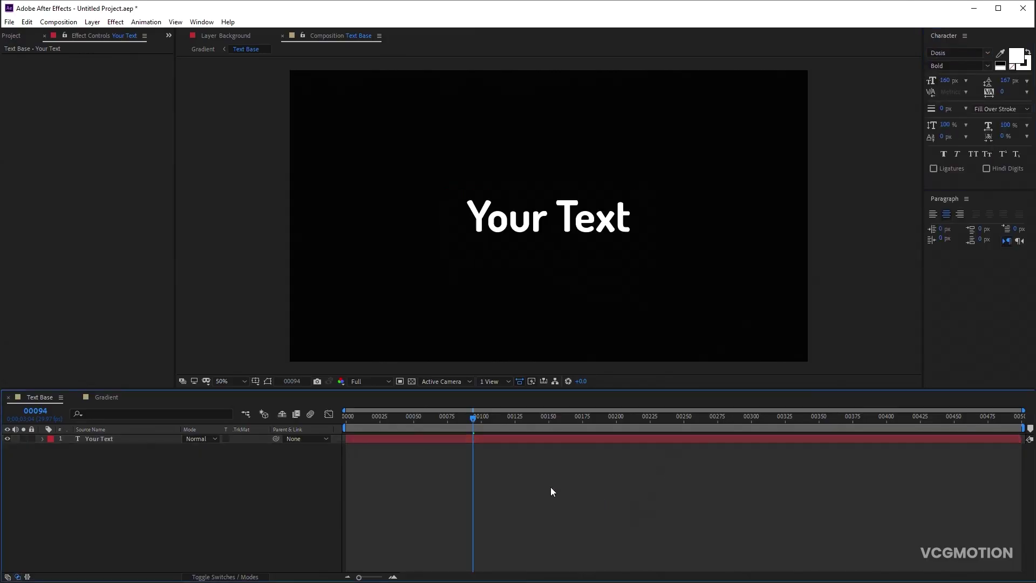
# - In the Gradient comp, move the Gradient Ramp start point onto the Y at 710,542
pyautogui.click(106, 396)
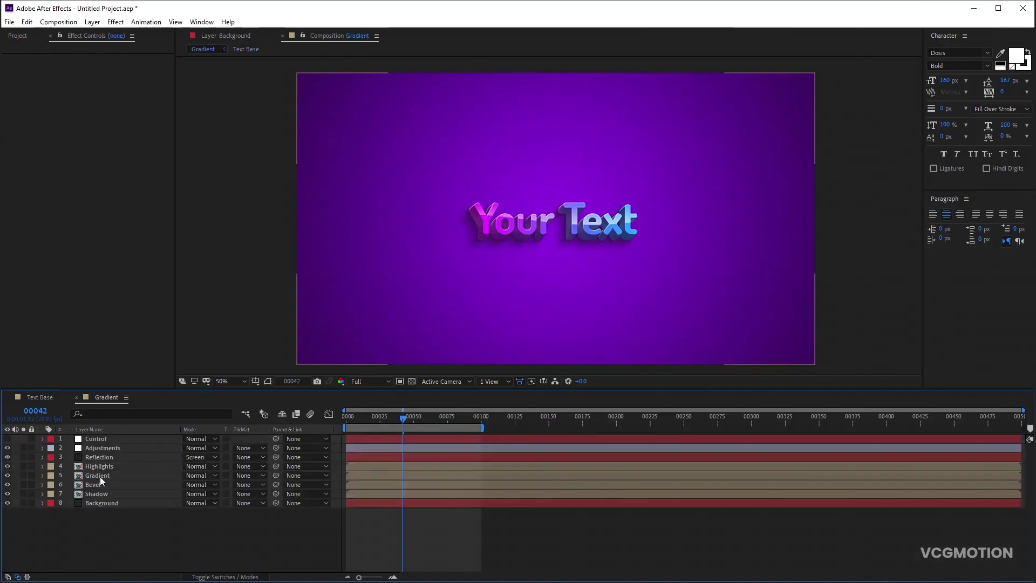
pyautogui.click(100, 478)
pyautogui.press('/')
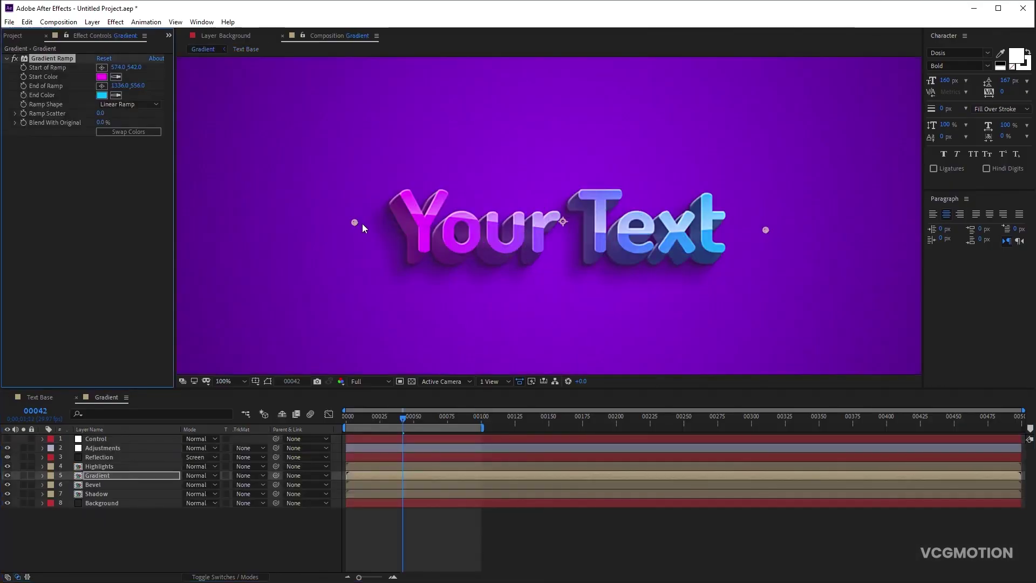
pyautogui.moveTo(354, 222); pyautogui.dragTo(428, 221)
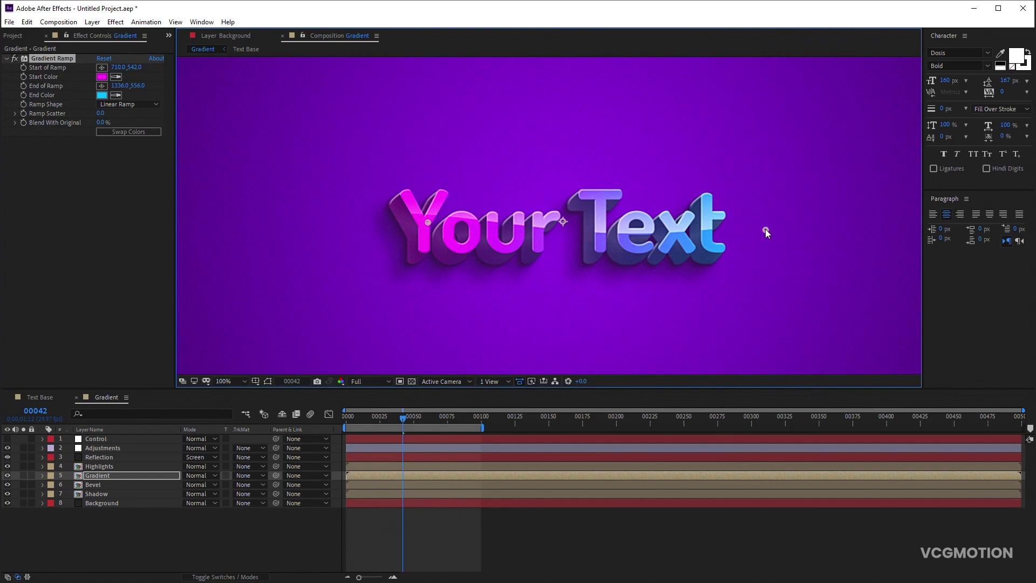
# - Set Text Color 1 to pinkish red and Text Color 2 to yellow FFBA00
pyautogui.click(134, 439)
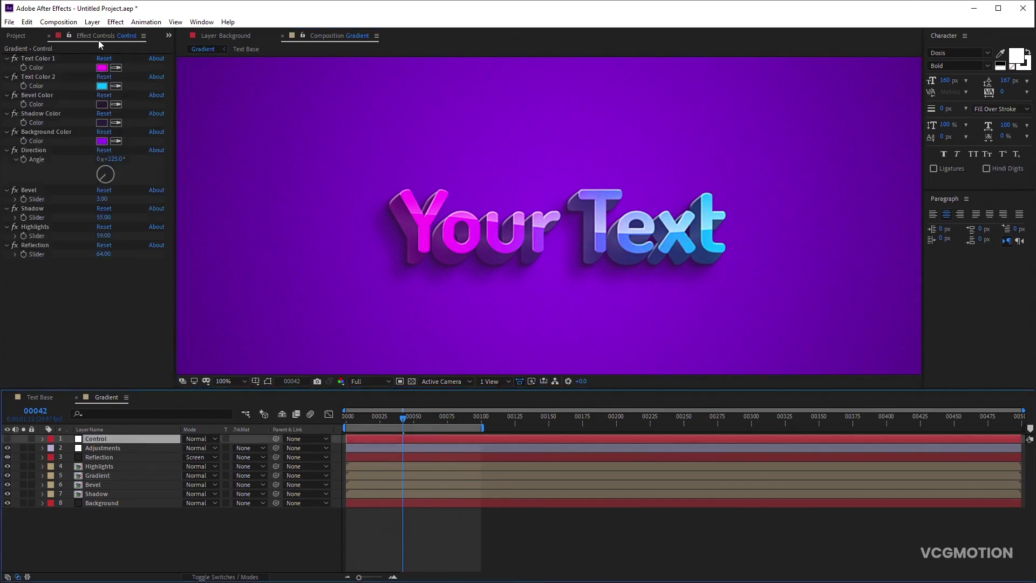
pyautogui.click(101, 68)
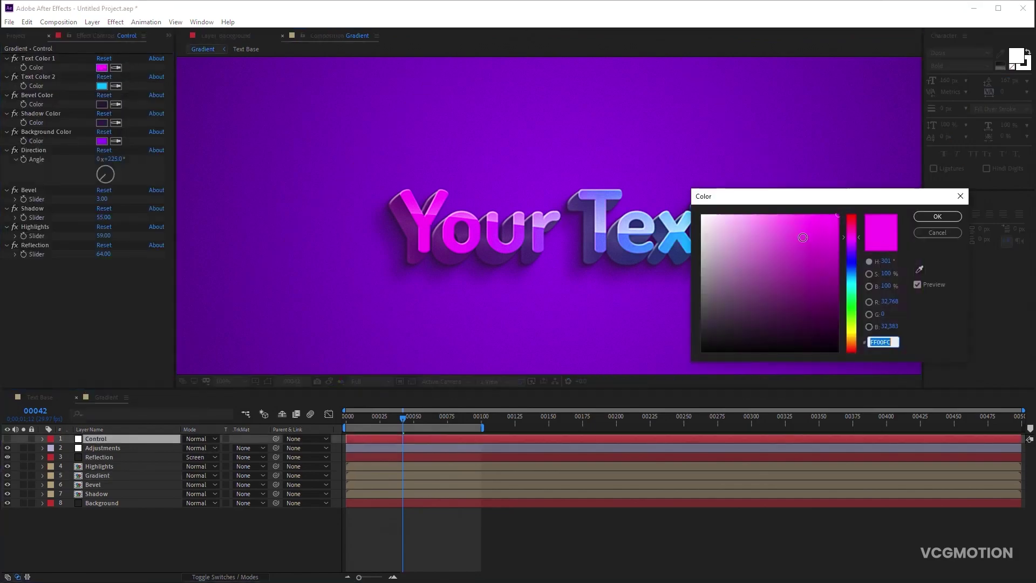
pyautogui.click(855, 223)
pyautogui.press('Return')
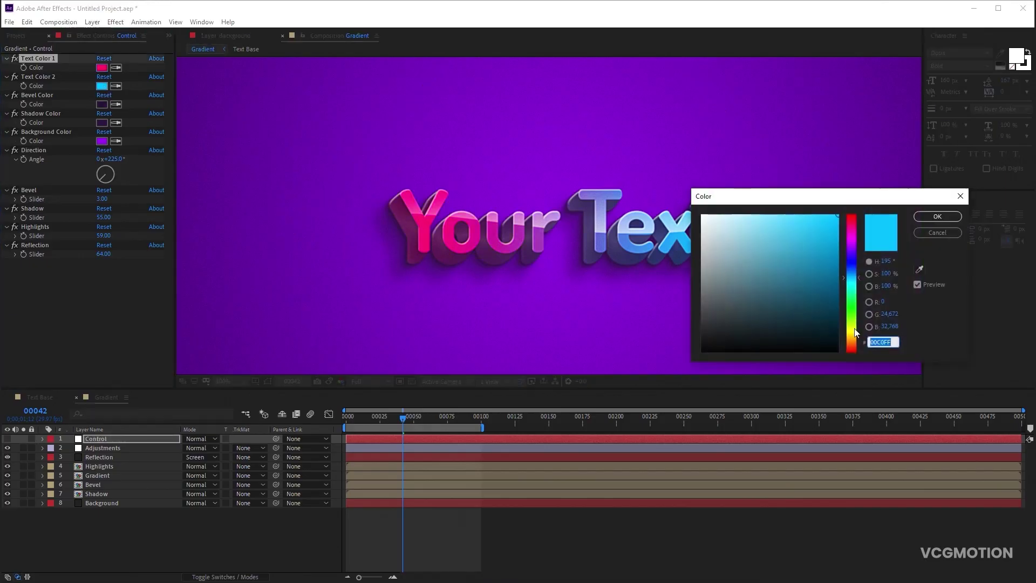
pyautogui.click(853, 336)
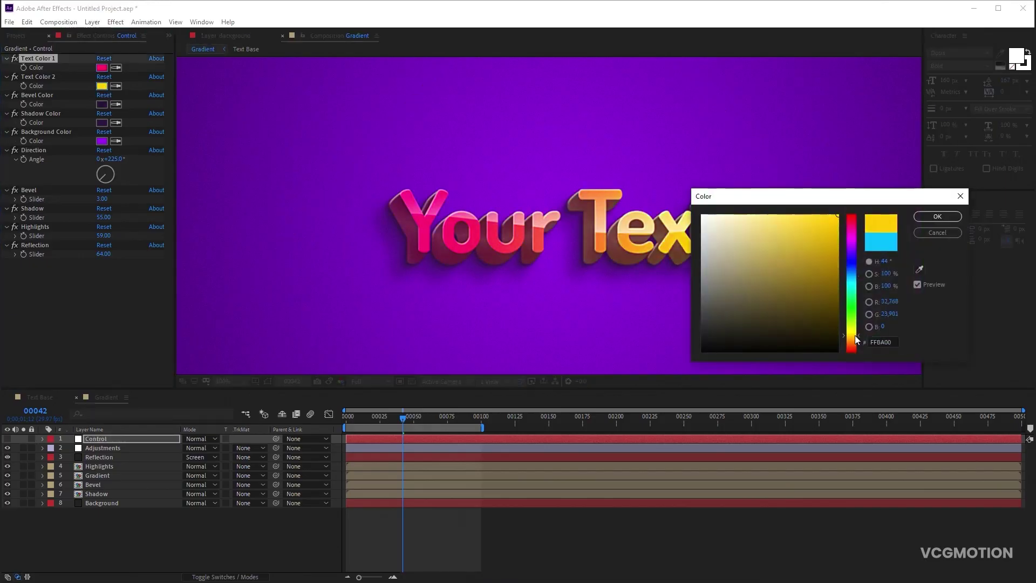
pyautogui.press('Return')
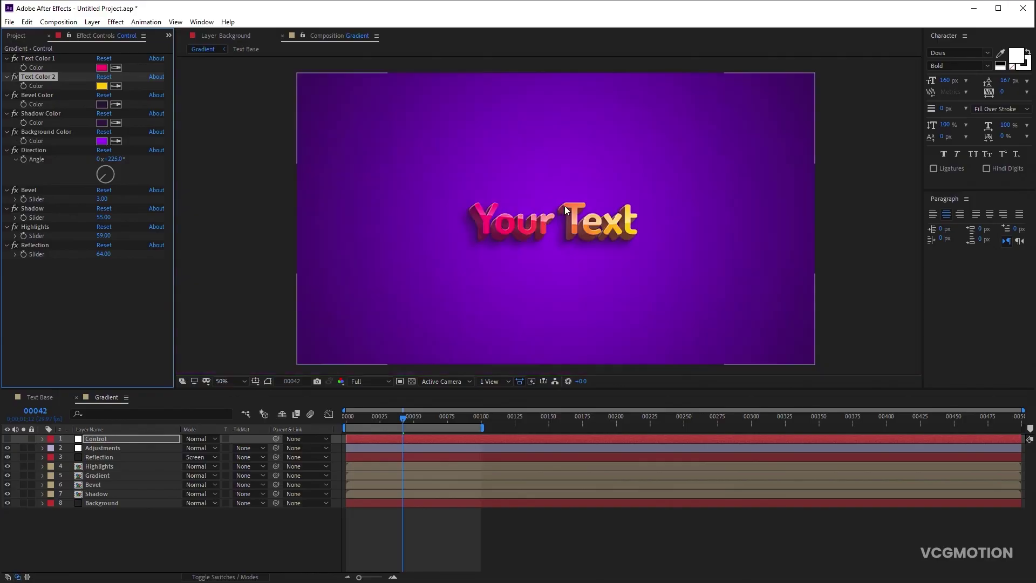
# - Re-tint the Bevel Color to a darker shade and check the view at 100%
pyautogui.click(102, 106)
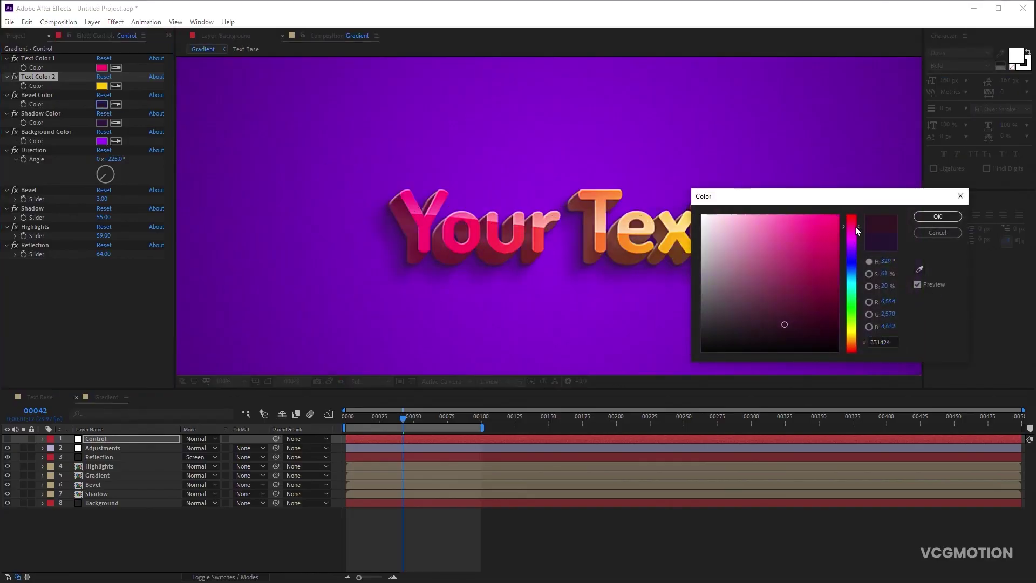
pyautogui.press('Return')
pyautogui.press('.')
pyautogui.press(',')
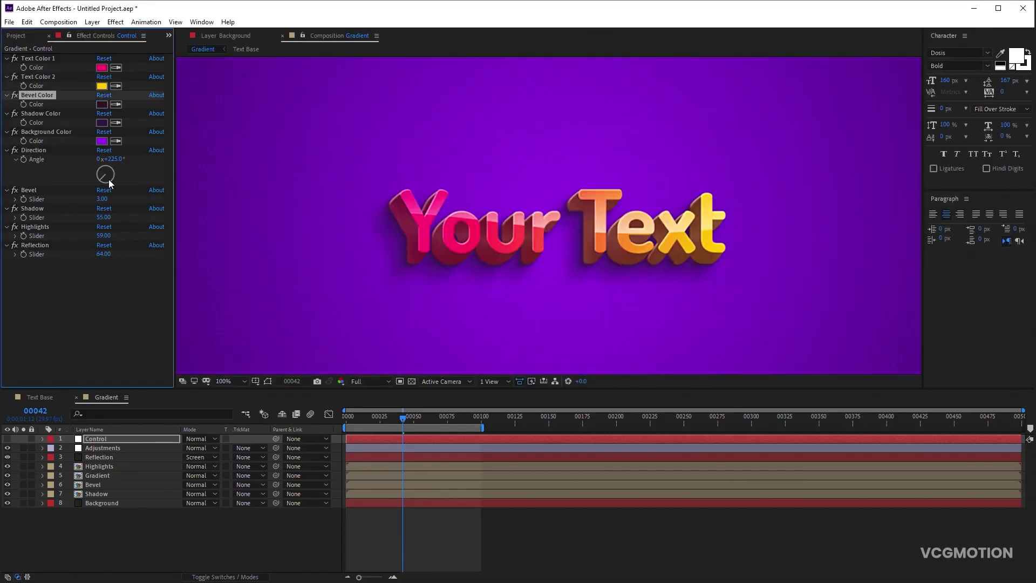
pyautogui.click(102, 122)
# - Tint the shadow colour dark pink-red (411727) and set the light direction angle to 180°
pyautogui.moveTo(854, 234); pyautogui.dragTo(852, 223)
pyautogui.press('Return')
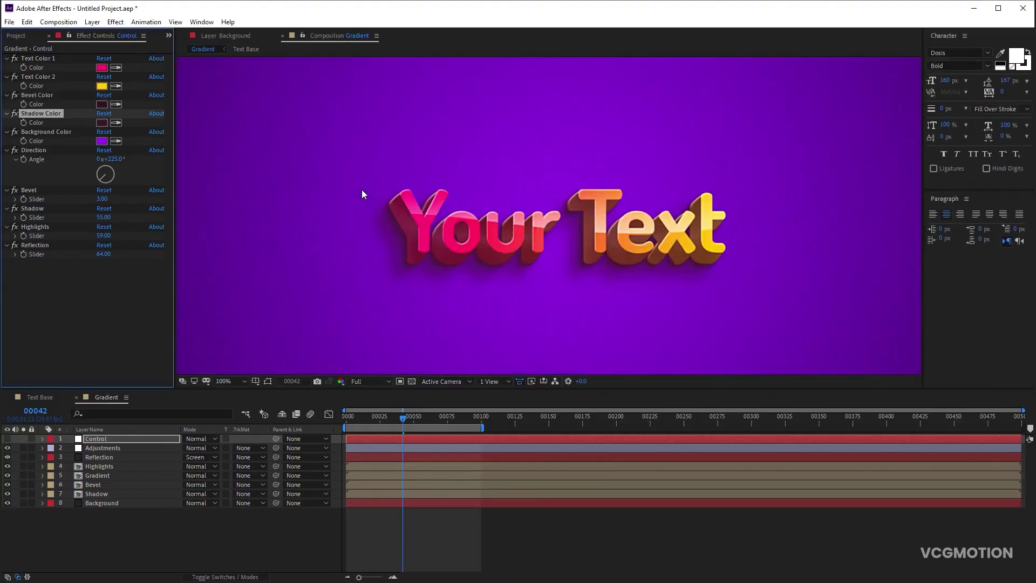
pyautogui.moveTo(119, 162); pyautogui.dragTo(178, 157)
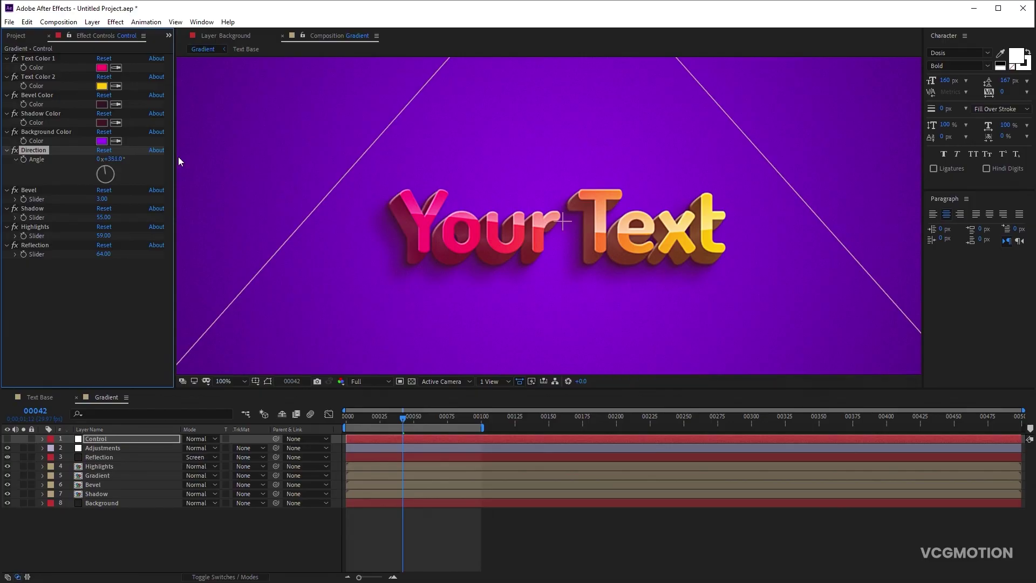
pyautogui.click(112, 159)
pyautogui.write('180')
pyautogui.press('Return')
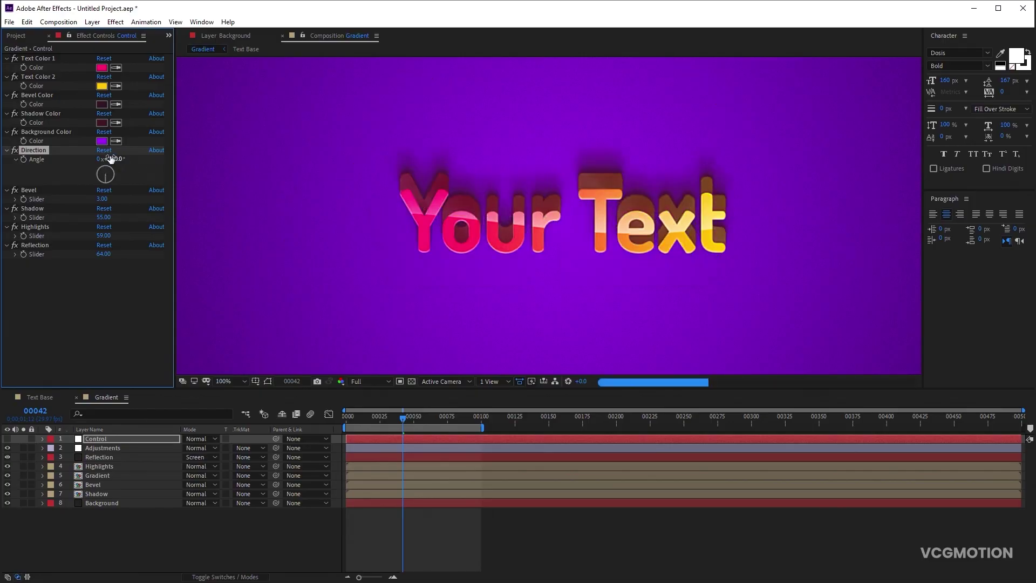
pyautogui.click(97, 296)
# - Thin the bevel to 1, lower Reflection to 56, and change the direction angle to 135°
pyautogui.moveTo(101, 199); pyautogui.dragTo(95, 317)
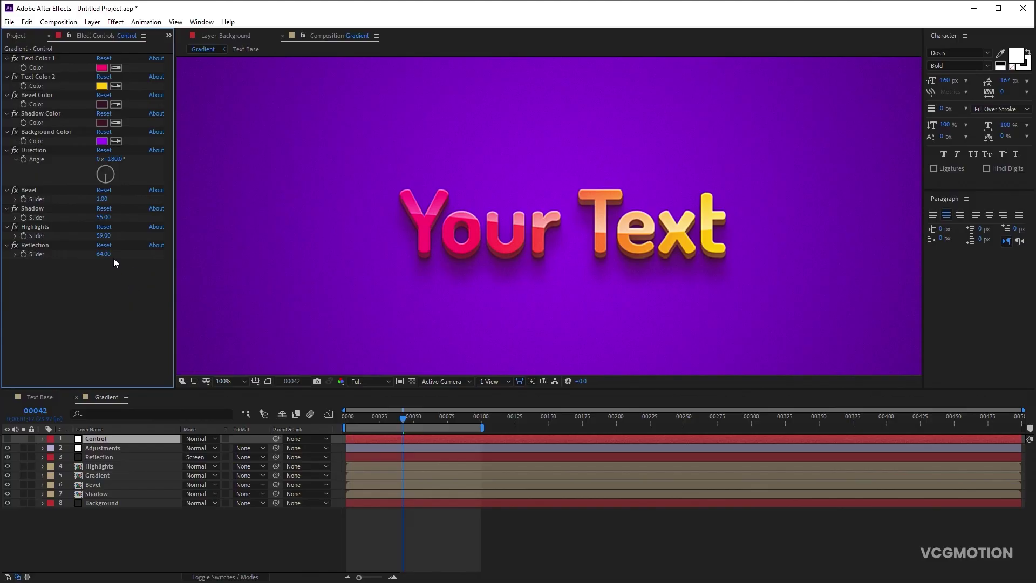
pyautogui.moveTo(108, 256)
pyautogui.mouseDown()
pyautogui.moveTo(118, 256)
pyautogui.moveTo(93, 258)
pyautogui.moveTo(110, 247)
pyautogui.moveTo(81, 239)
pyautogui.moveTo(99, 238)
pyautogui.mouseUp()
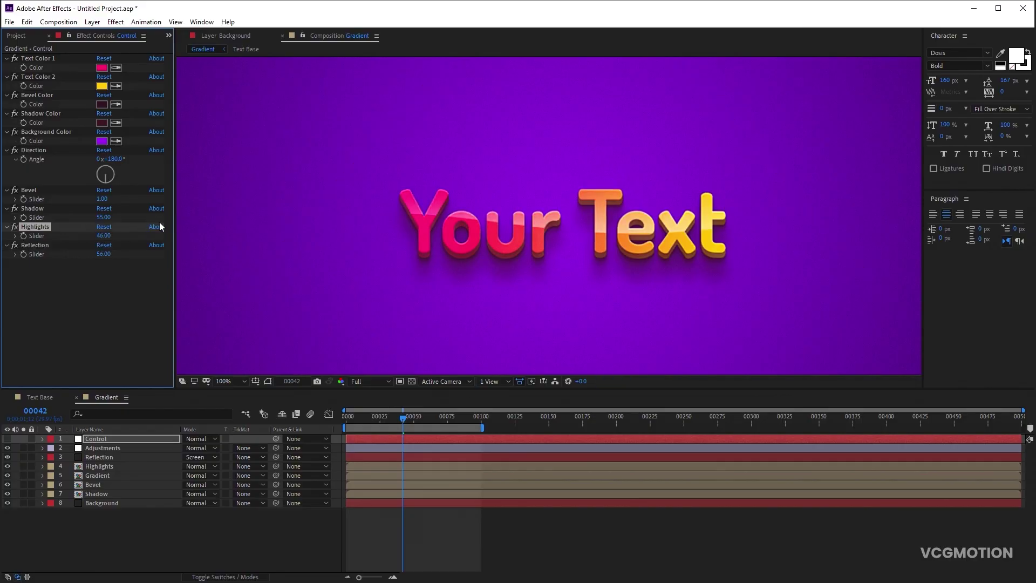
pyautogui.click(117, 159)
pyautogui.write('135')
pyautogui.press('Return')
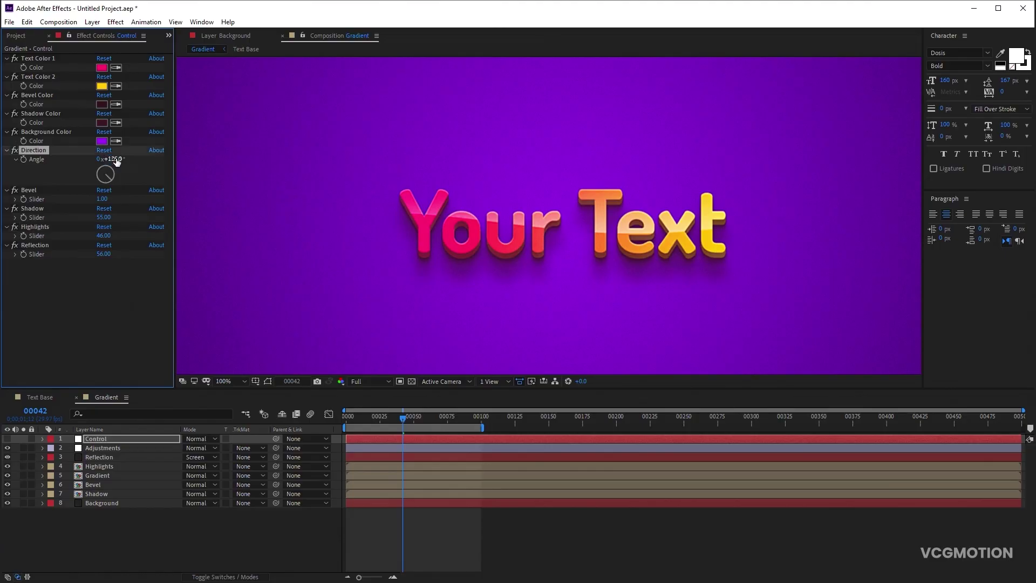